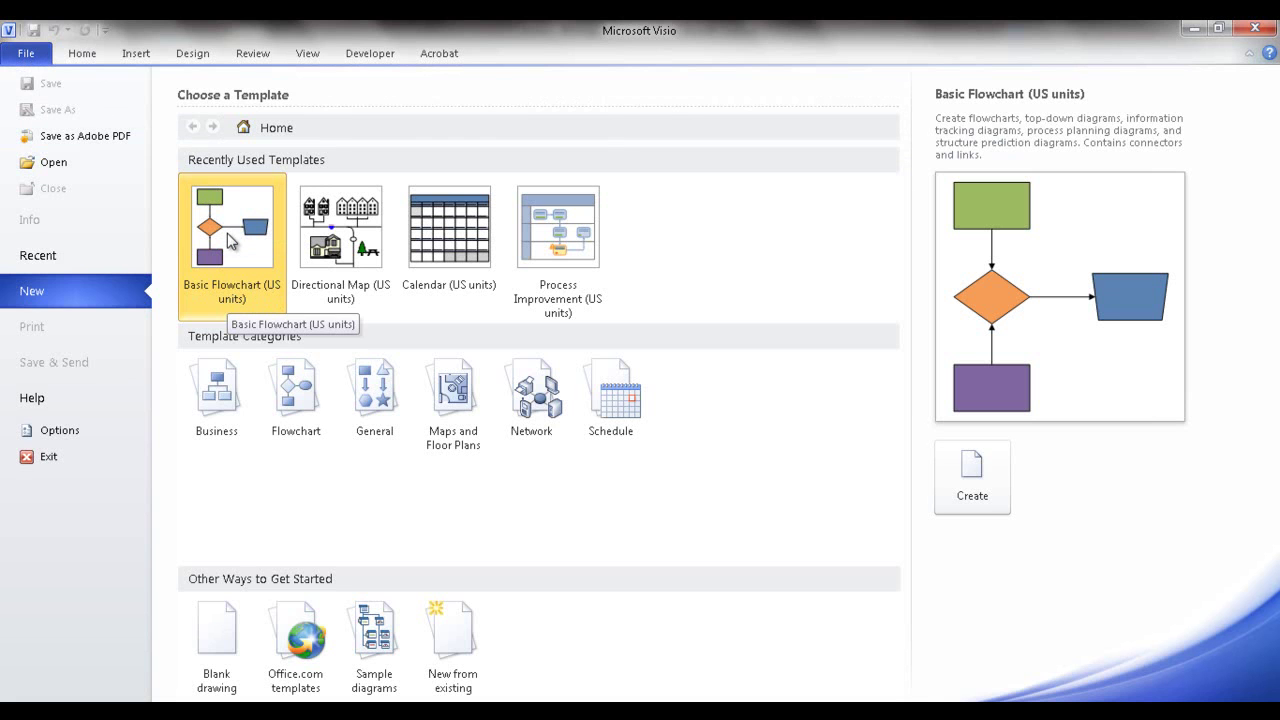
Create a Basic Flowchart (US units) drawing and place four Process shapes on the page in a two-by-two arrangement
double_click(228, 238)
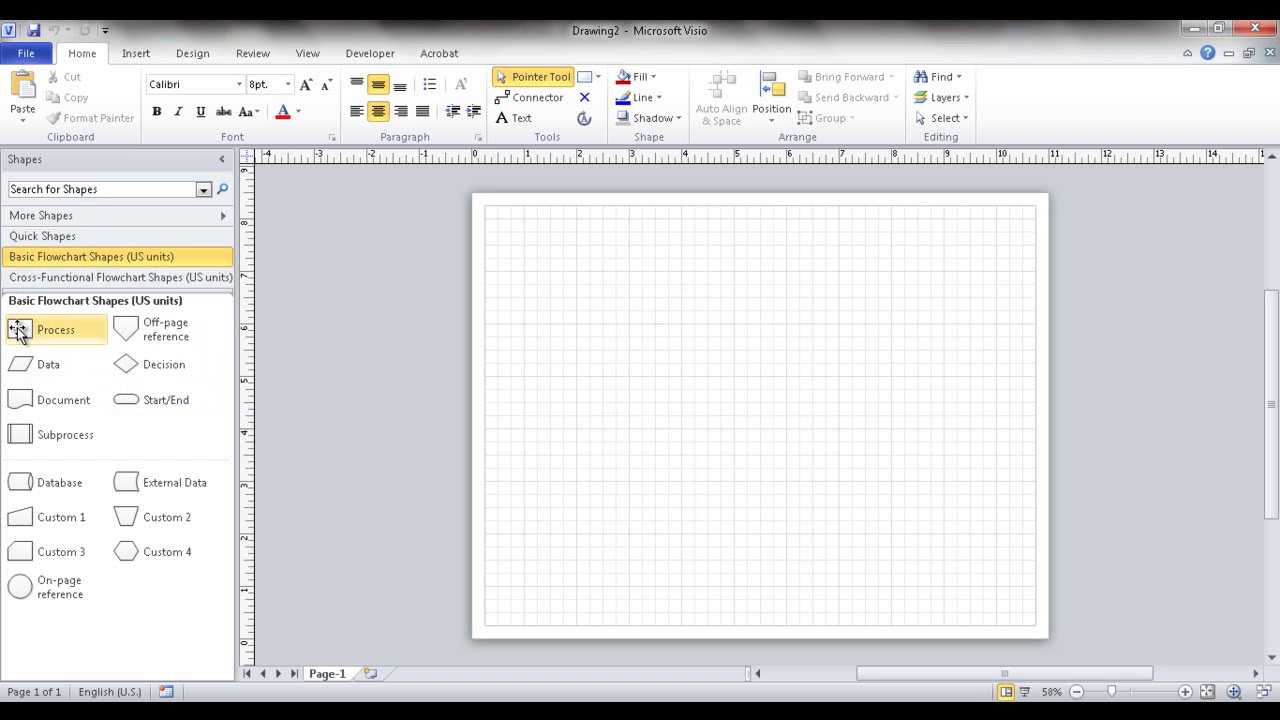
mouse_move(22, 331)
mouse_down()
mouse_move(651, 337)
mouse_move(657, 294)
mouse_up()
drag(94, 331, 657, 397)
drag(63, 337, 809, 297)
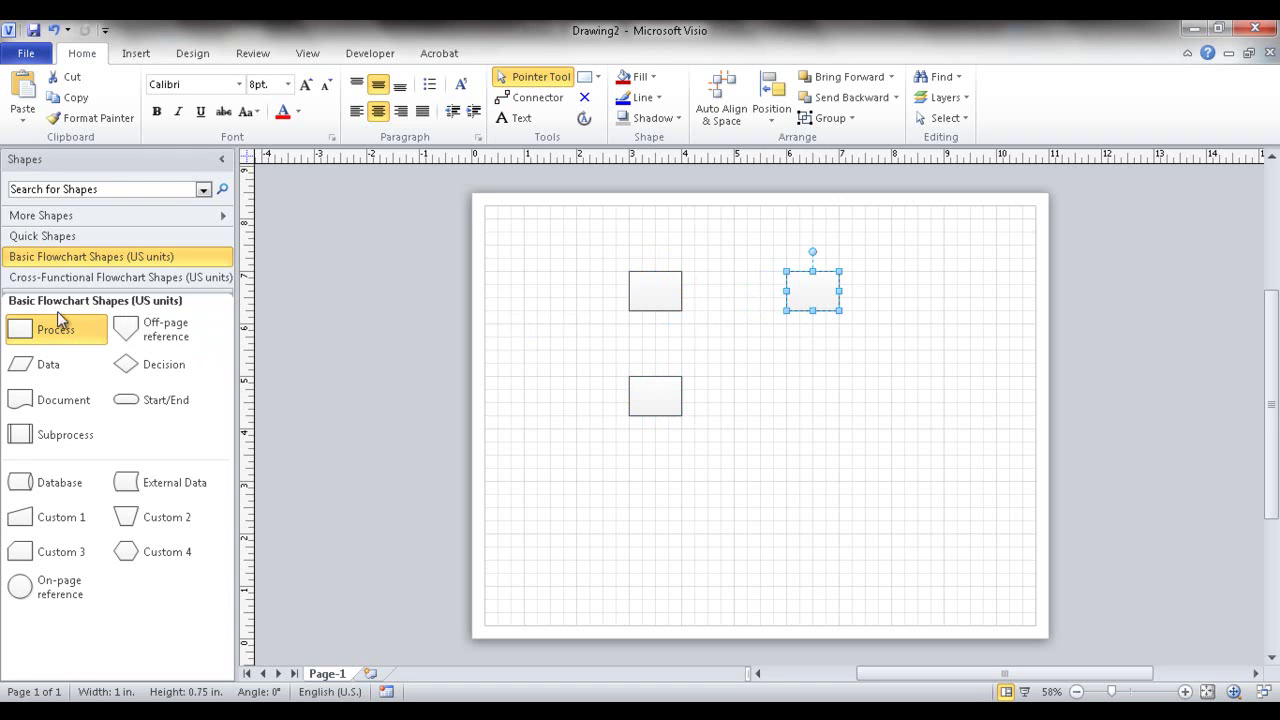
drag(25, 325, 808, 396)
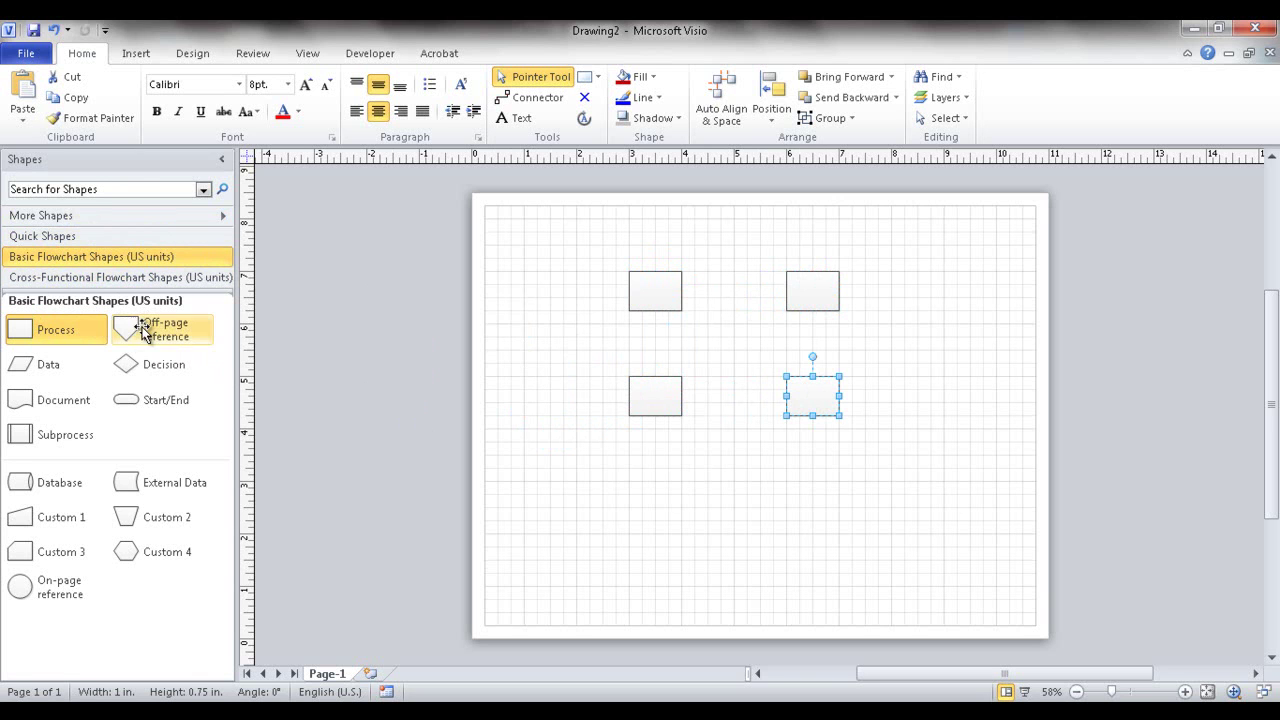
Look through the Cross-Functional Flowchart Shapes stencil, and show the Document Stencil to examine its shapes
click(62, 279)
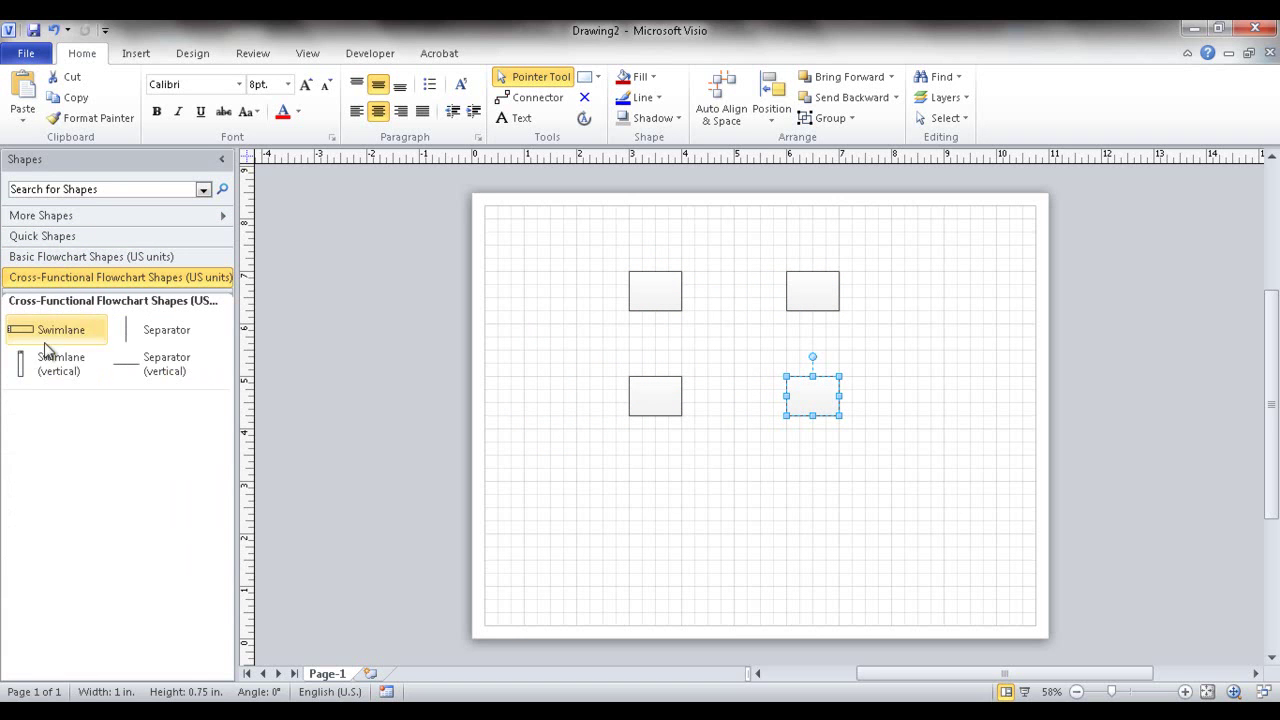
click(95, 258)
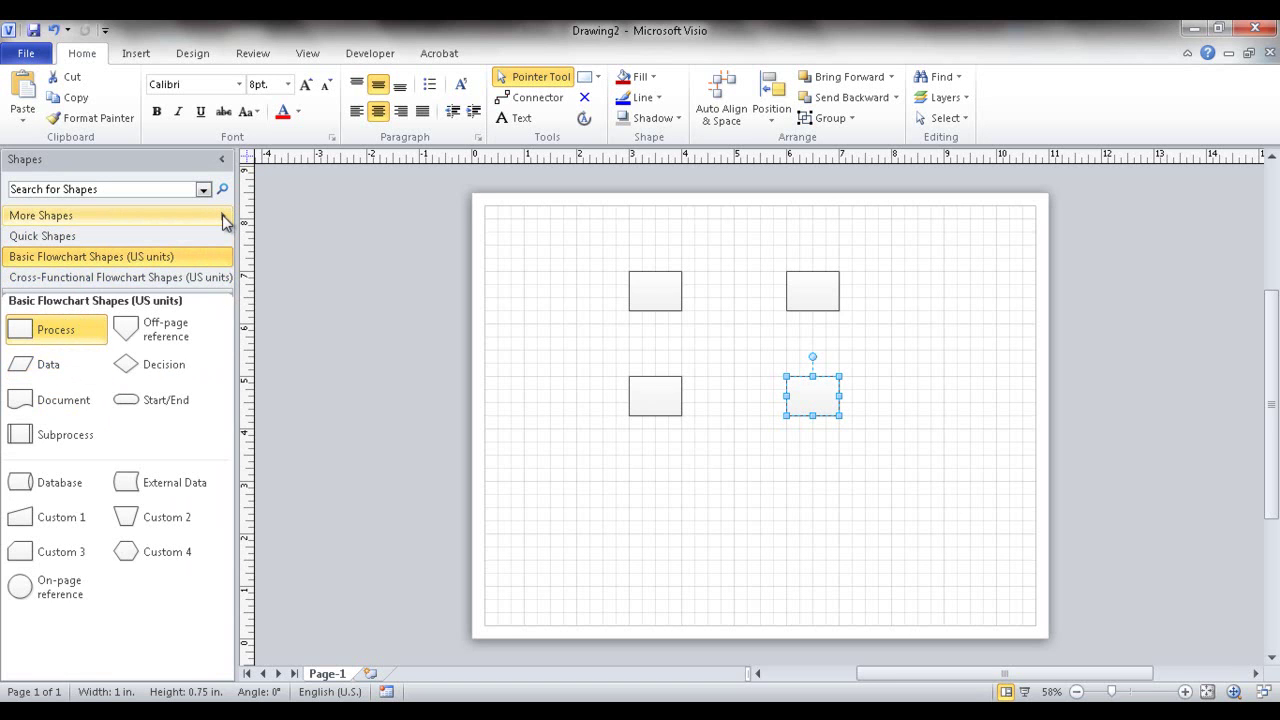
click(224, 221)
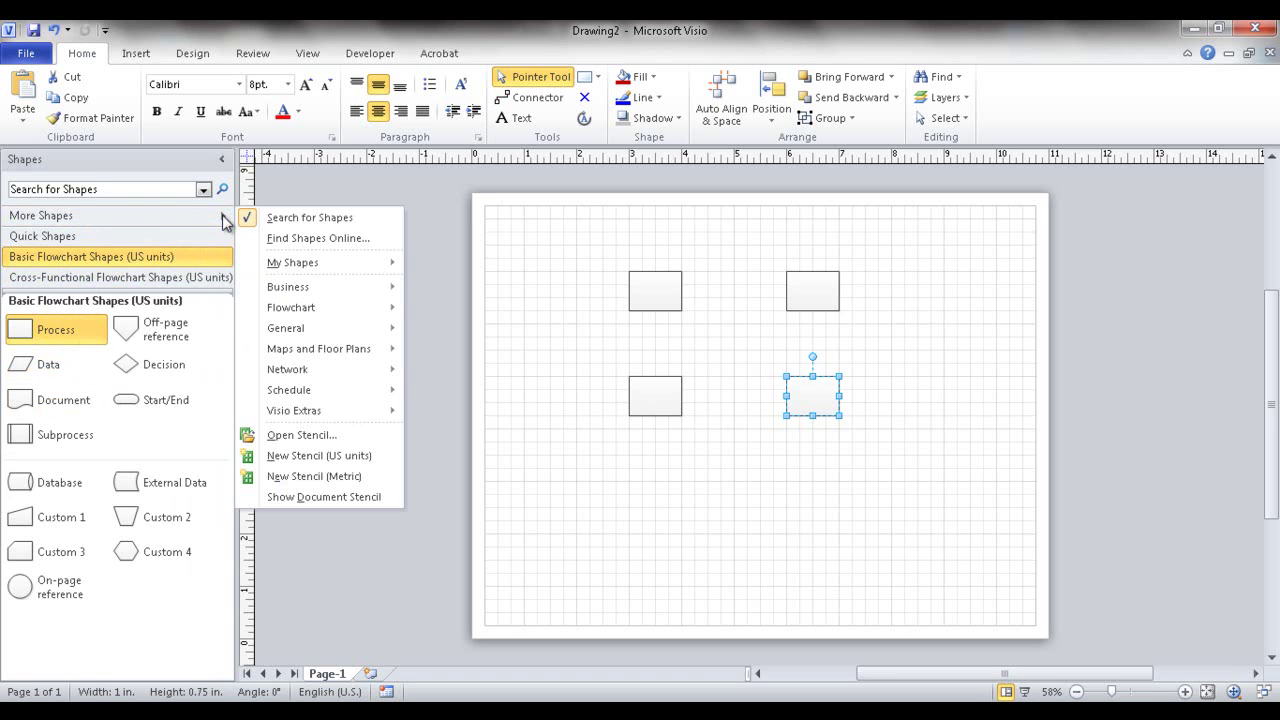
click(302, 505)
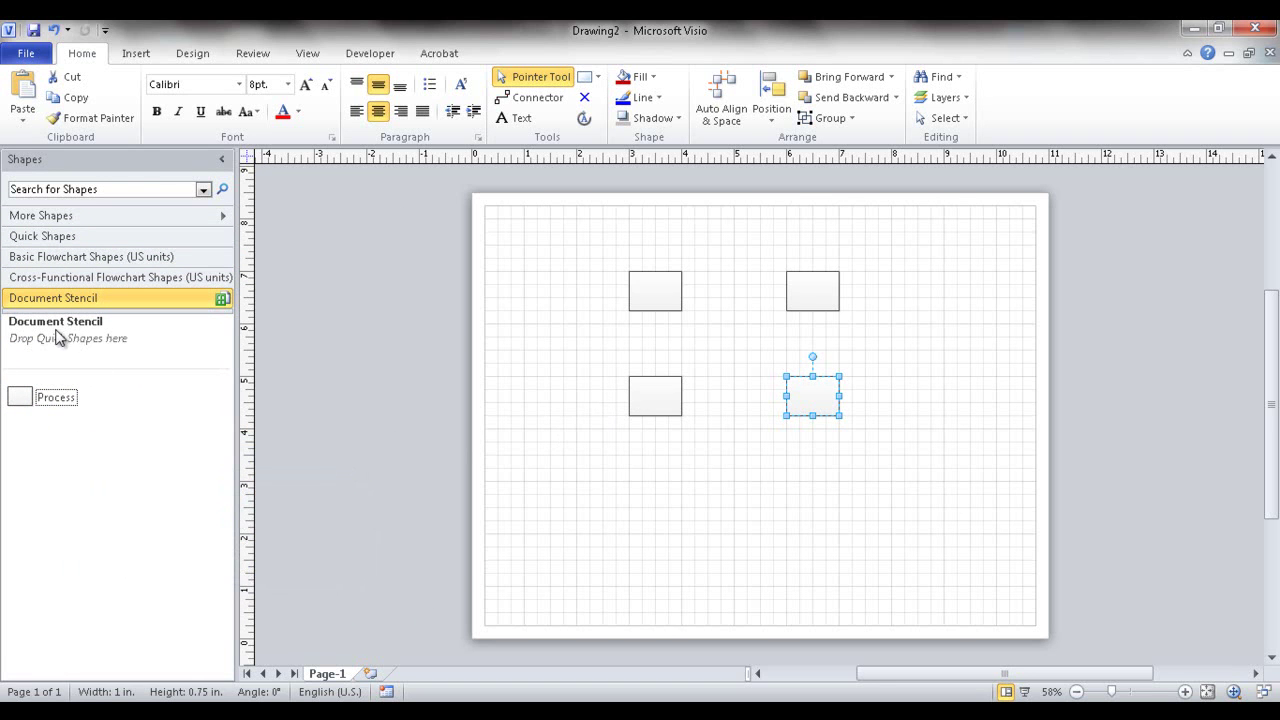
click(56, 397)
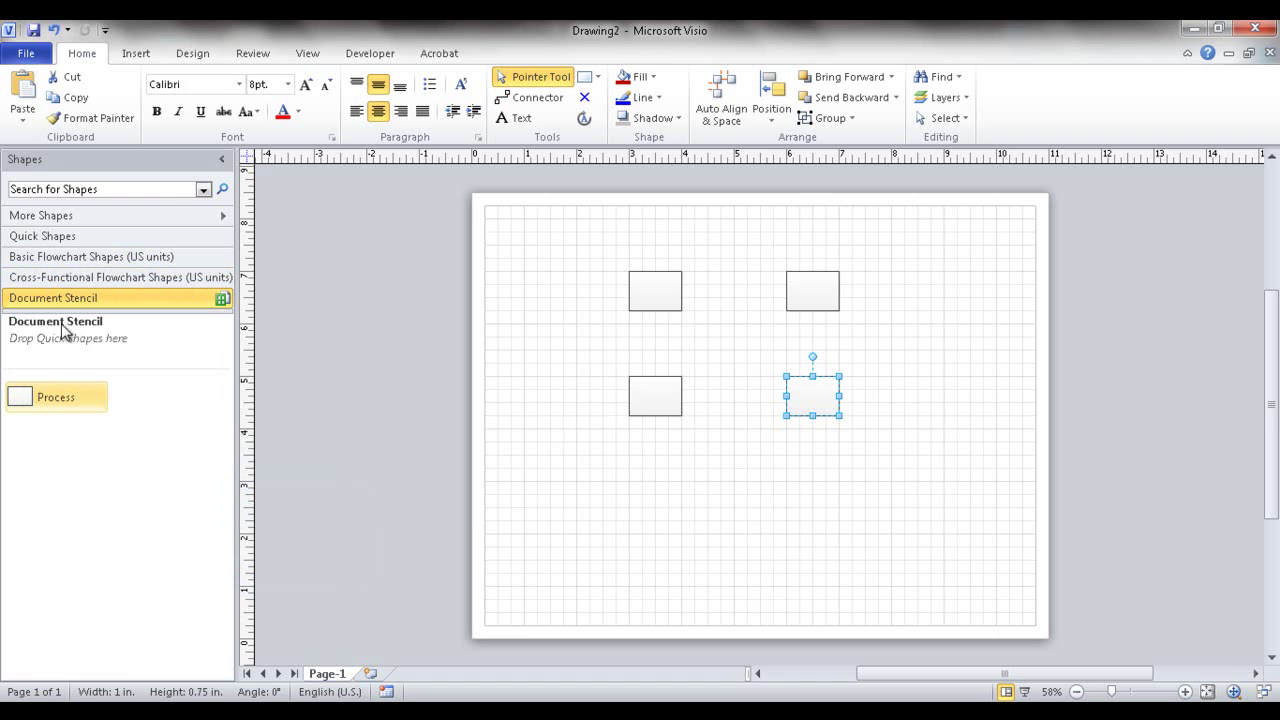
click(128, 433)
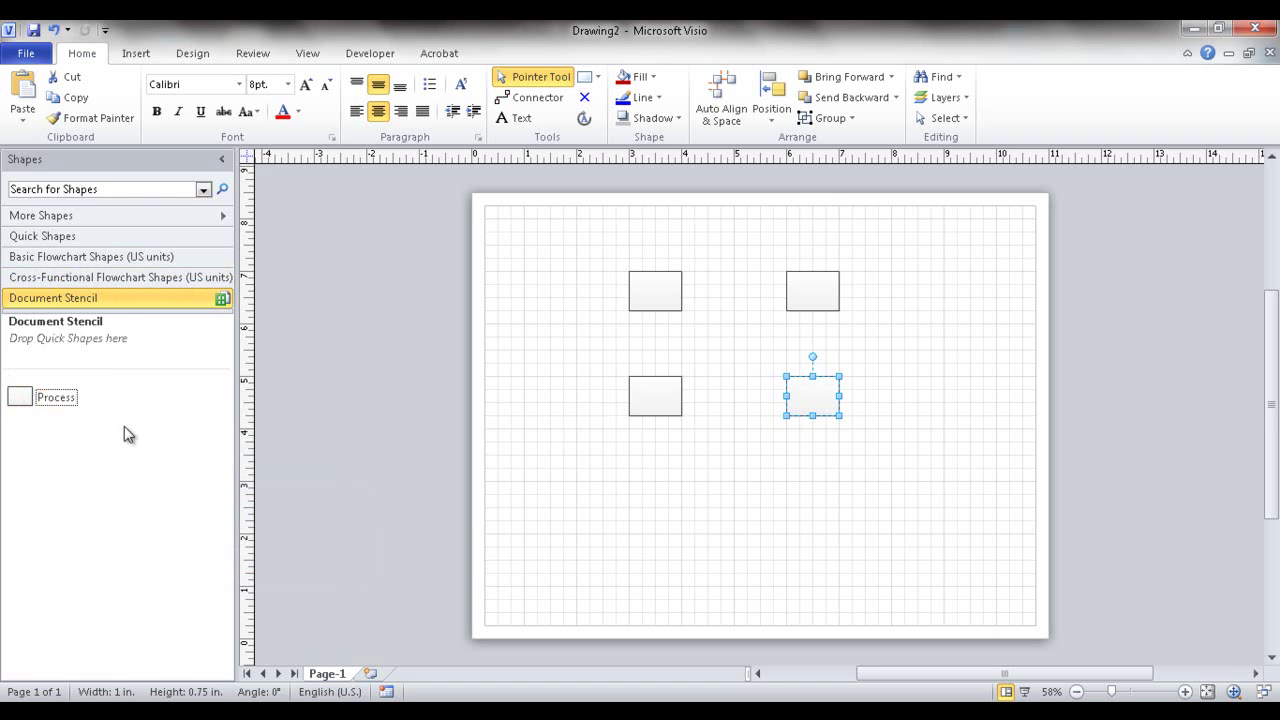
Place a Decision shape from Basic Flowchart Shapes below the left column of Process shapes and display the Document Stencil again
click(110, 257)
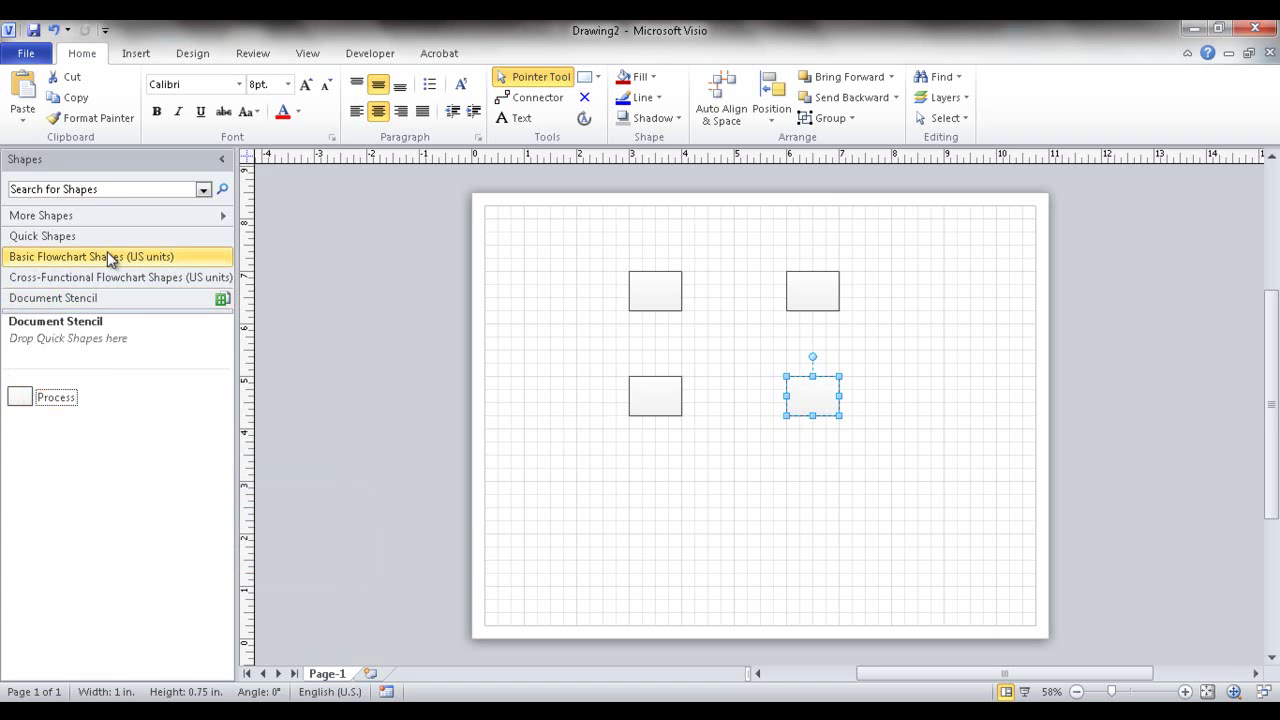
drag(125, 348, 675, 522)
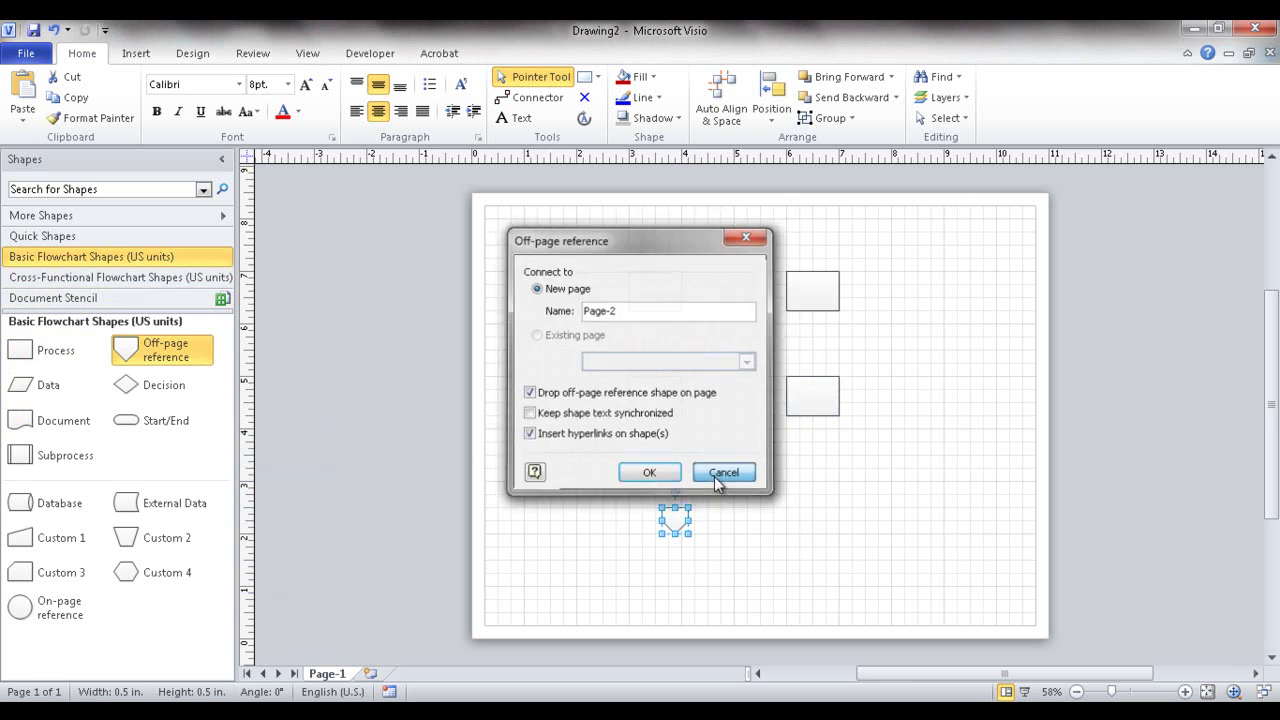
click(720, 477)
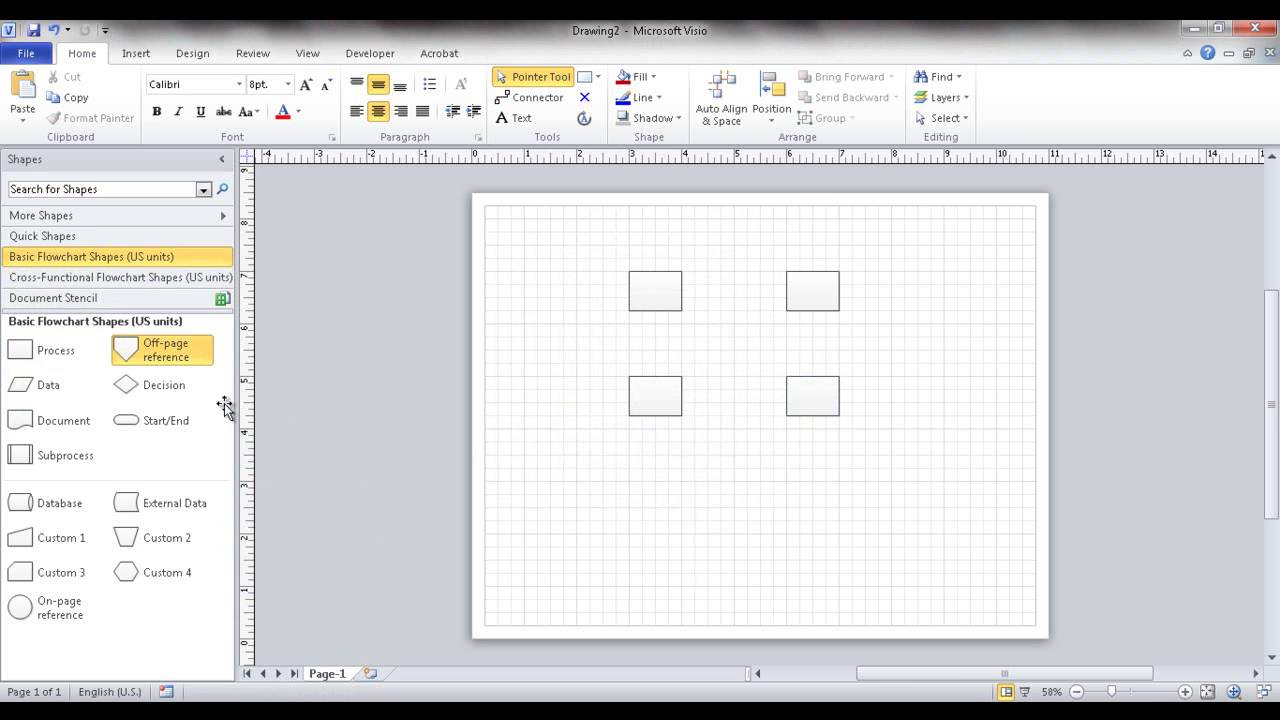
drag(131, 391, 651, 503)
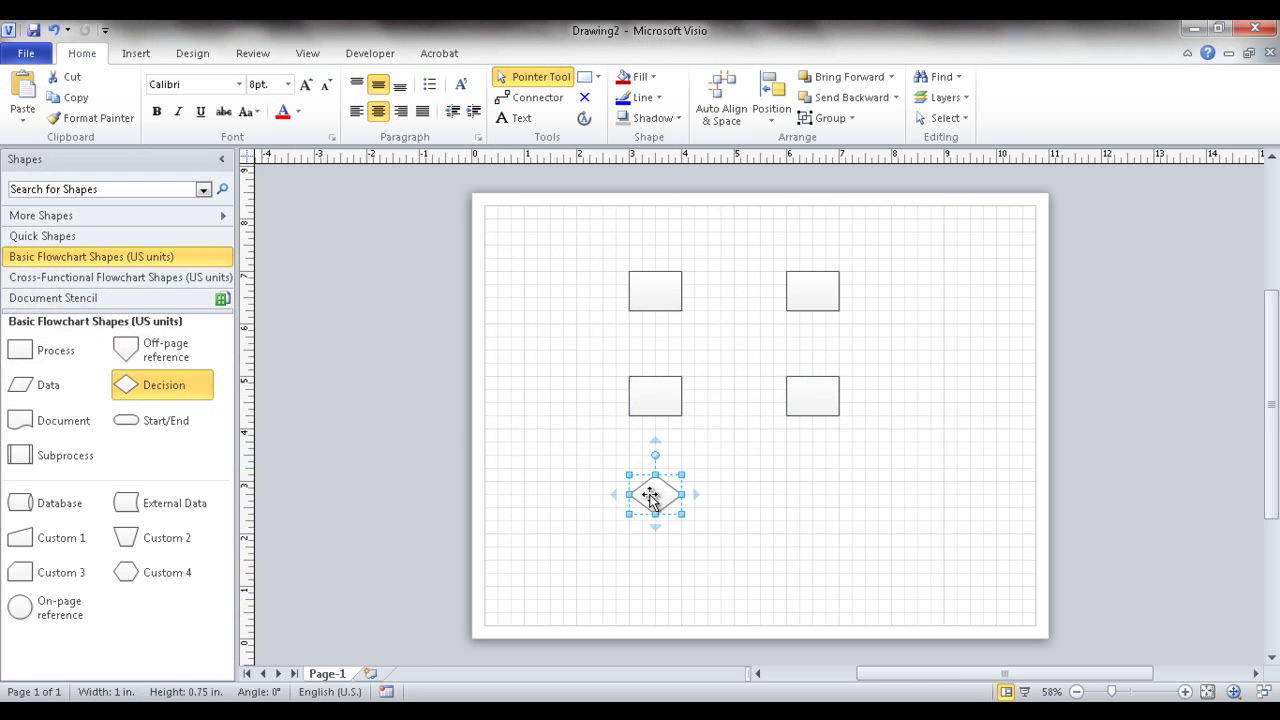
click(45, 299)
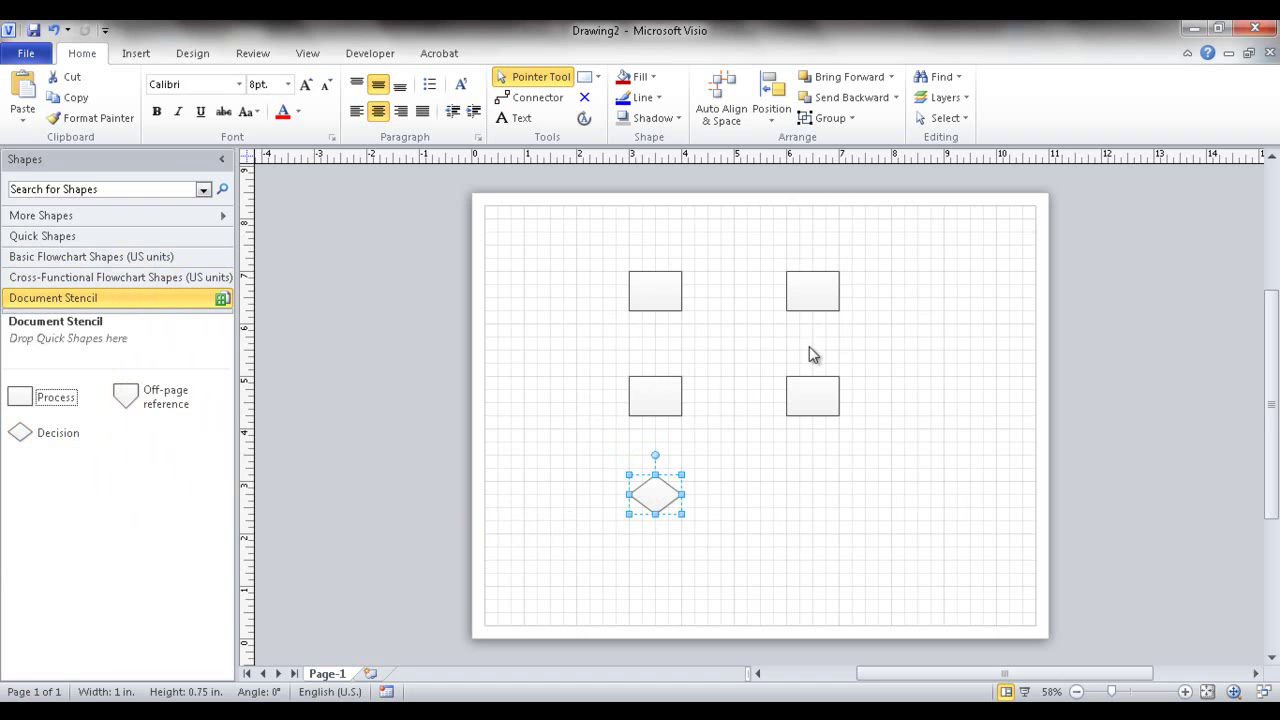
Add a new page and place two Process shapes from the Document Stencil on it, one directly below the other
click(372, 674)
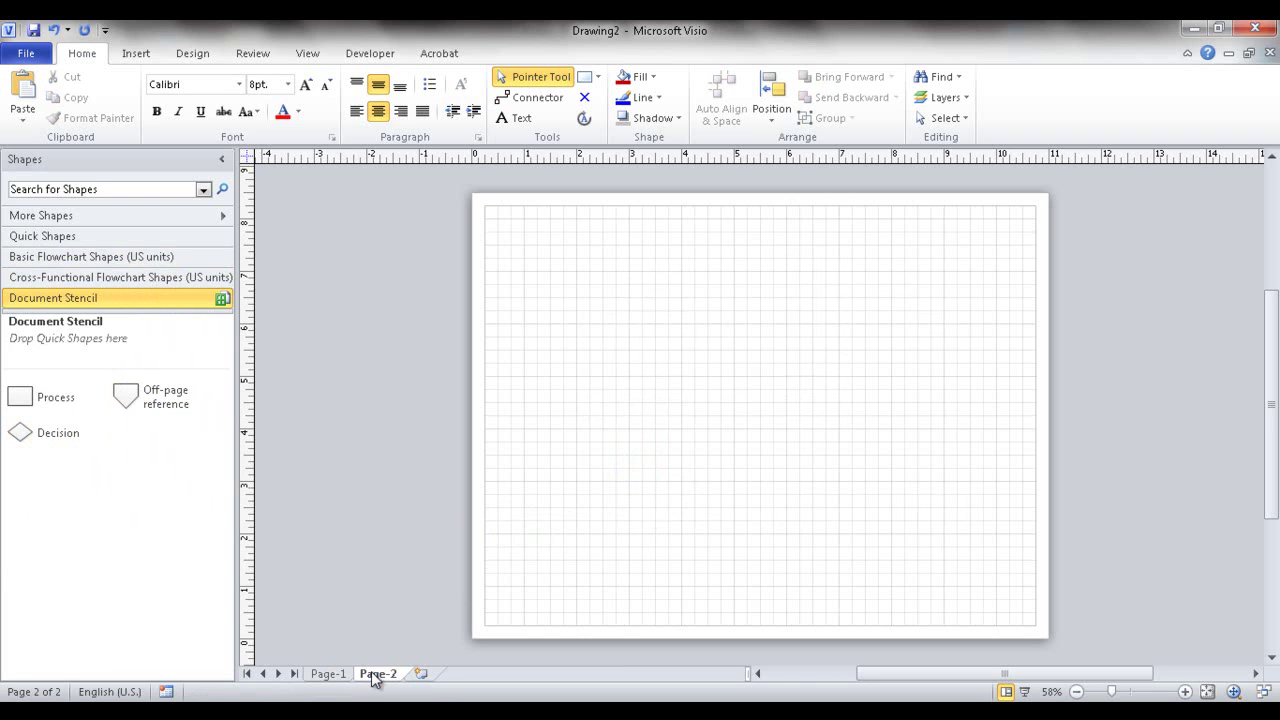
drag(20, 397, 655, 291)
drag(100, 397, 655, 395)
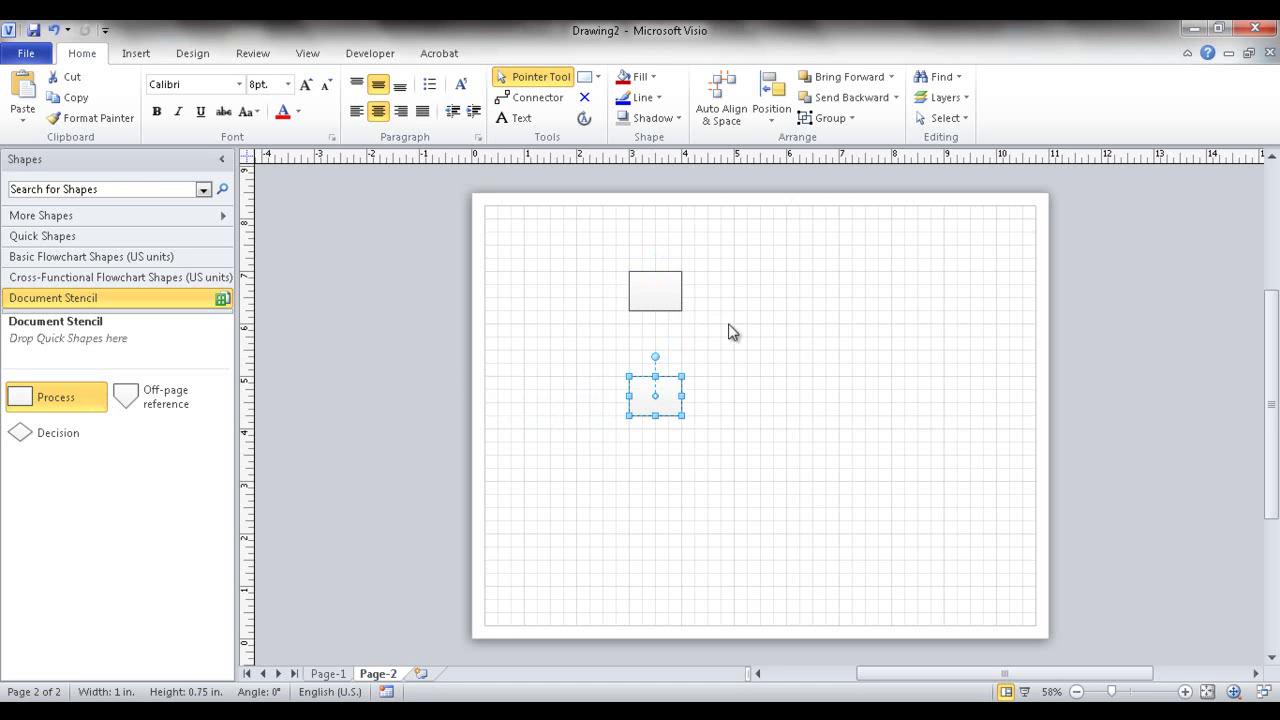
AutoConnect the upper Process shape to the Process shape directly below it
click(660, 293)
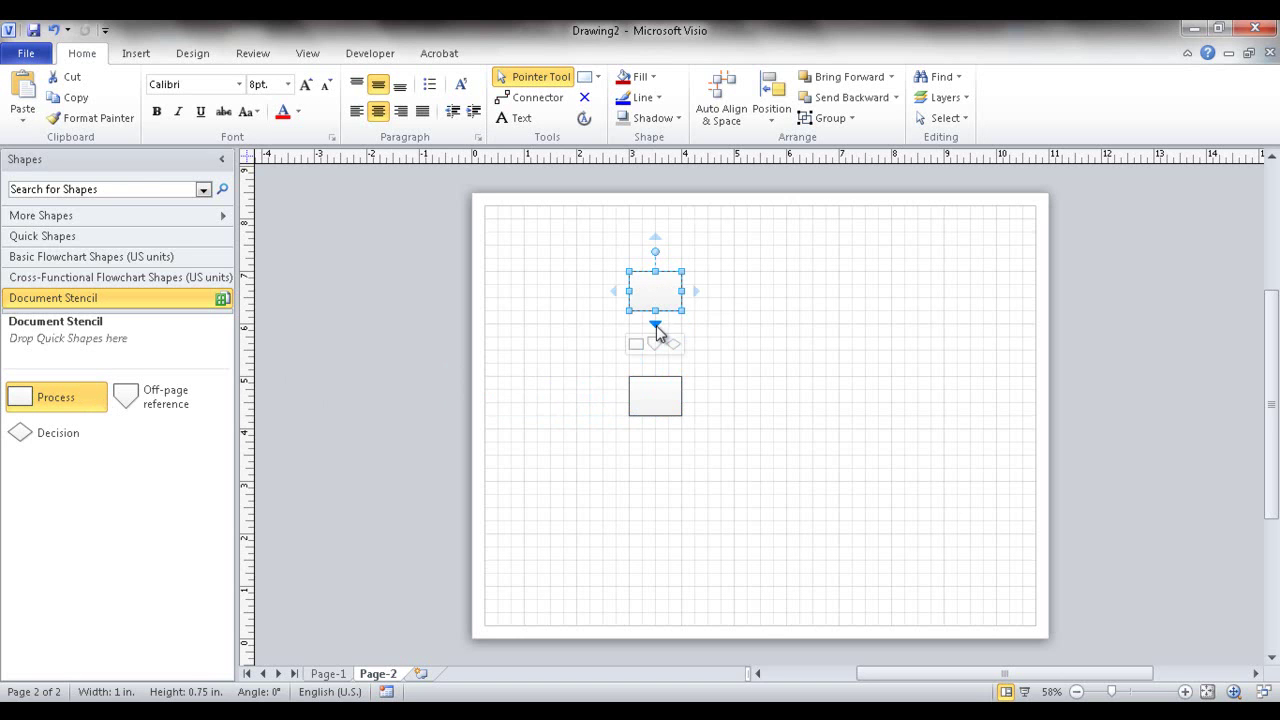
click(656, 325)
click(656, 318)
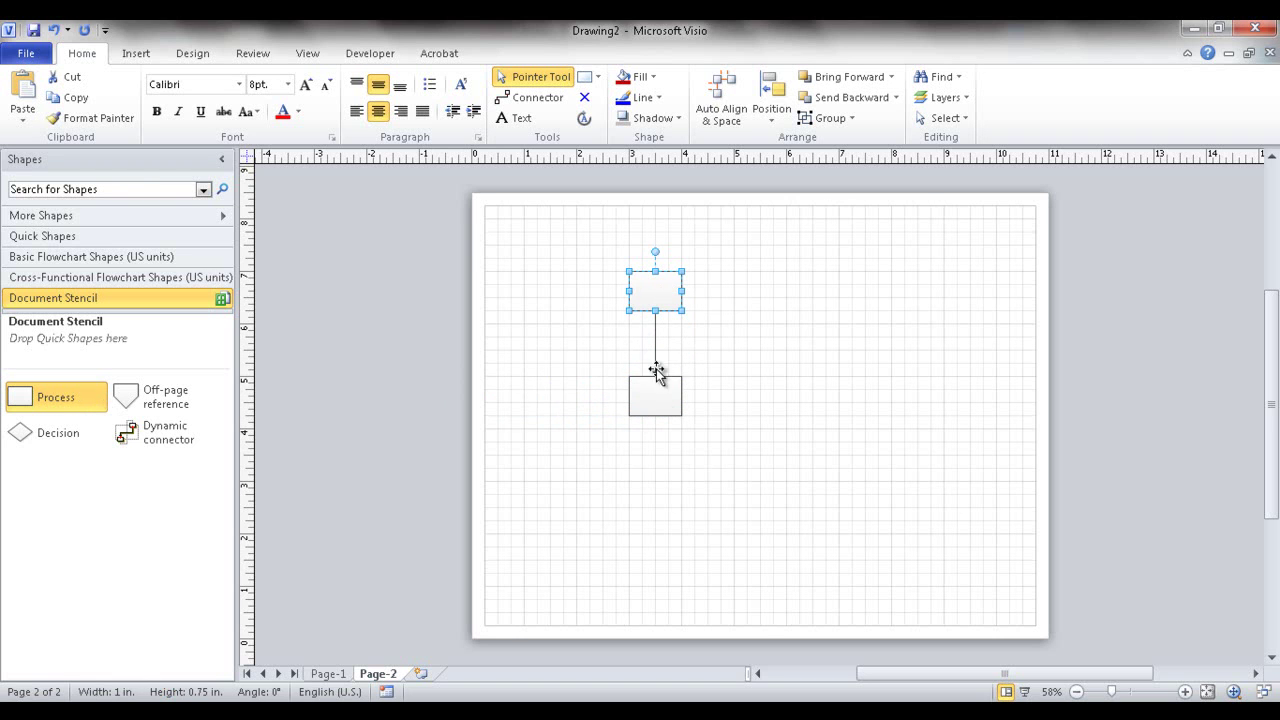
Place a second vertical pair of Process shapes beside the first and join them with the Connector tool, bottom point to top point
drag(40, 397, 766, 294)
drag(54, 394, 759, 400)
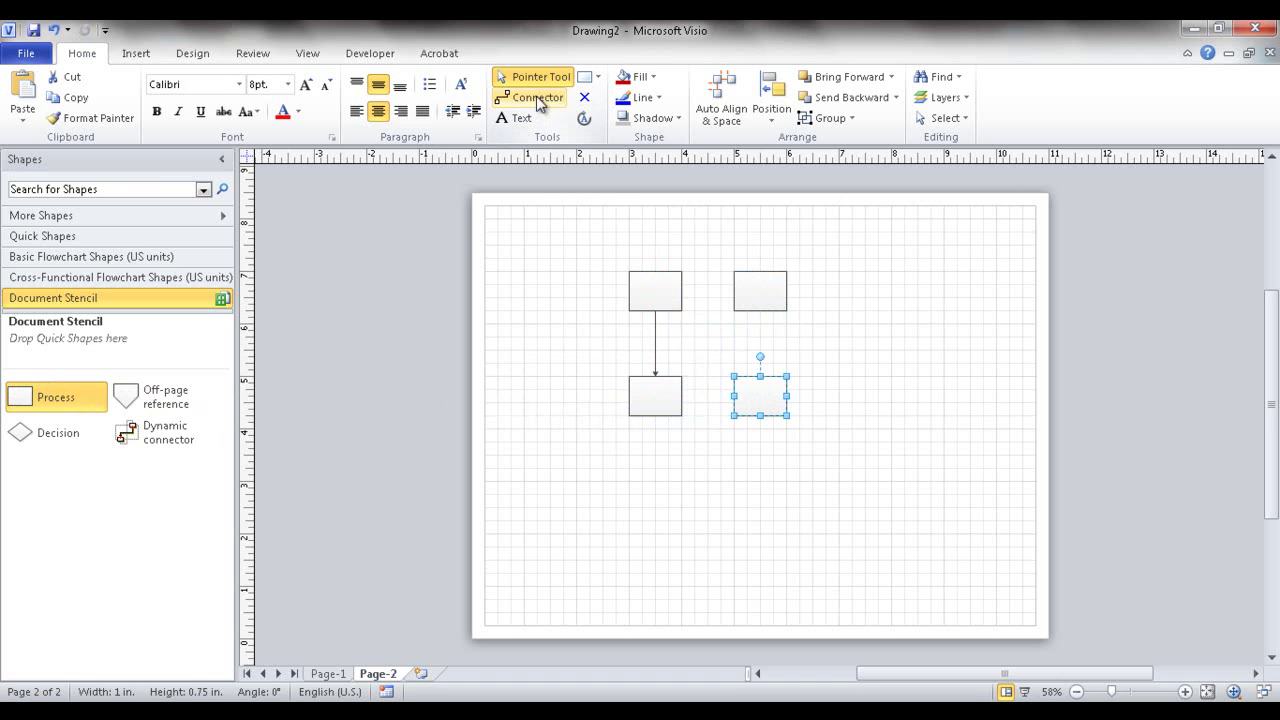
click(537, 99)
drag(765, 292, 760, 375)
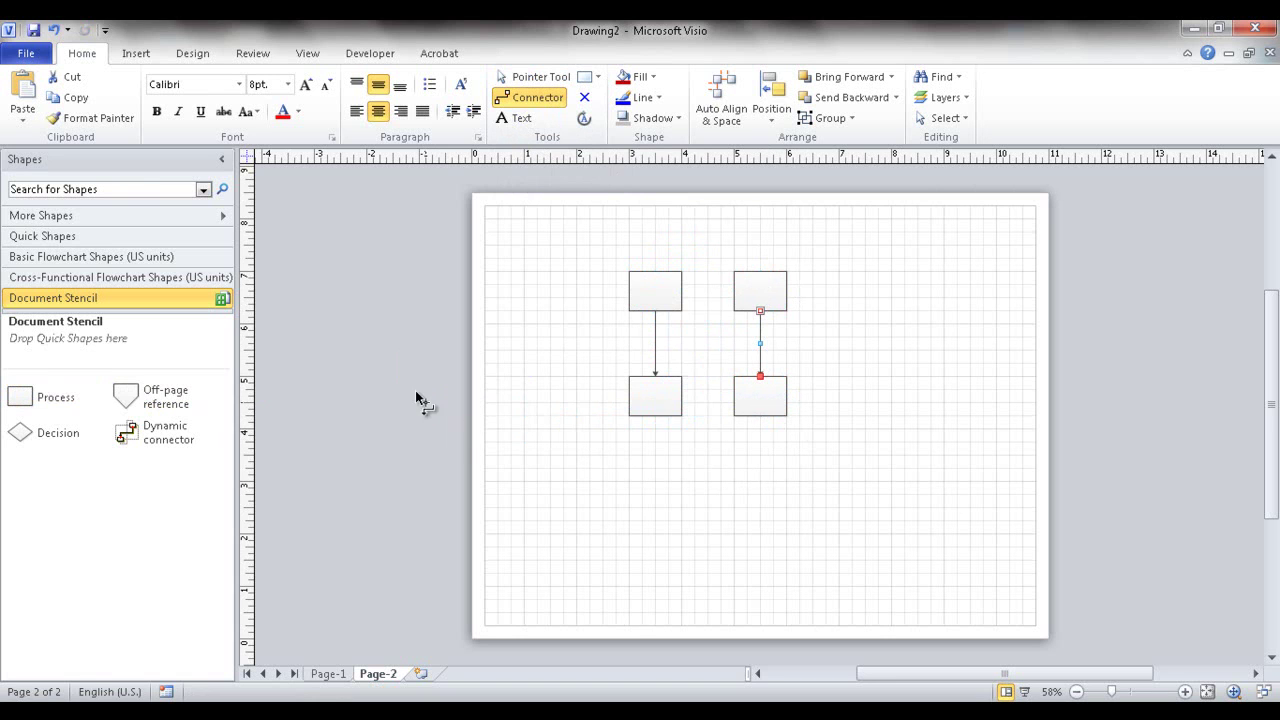
click(536, 80)
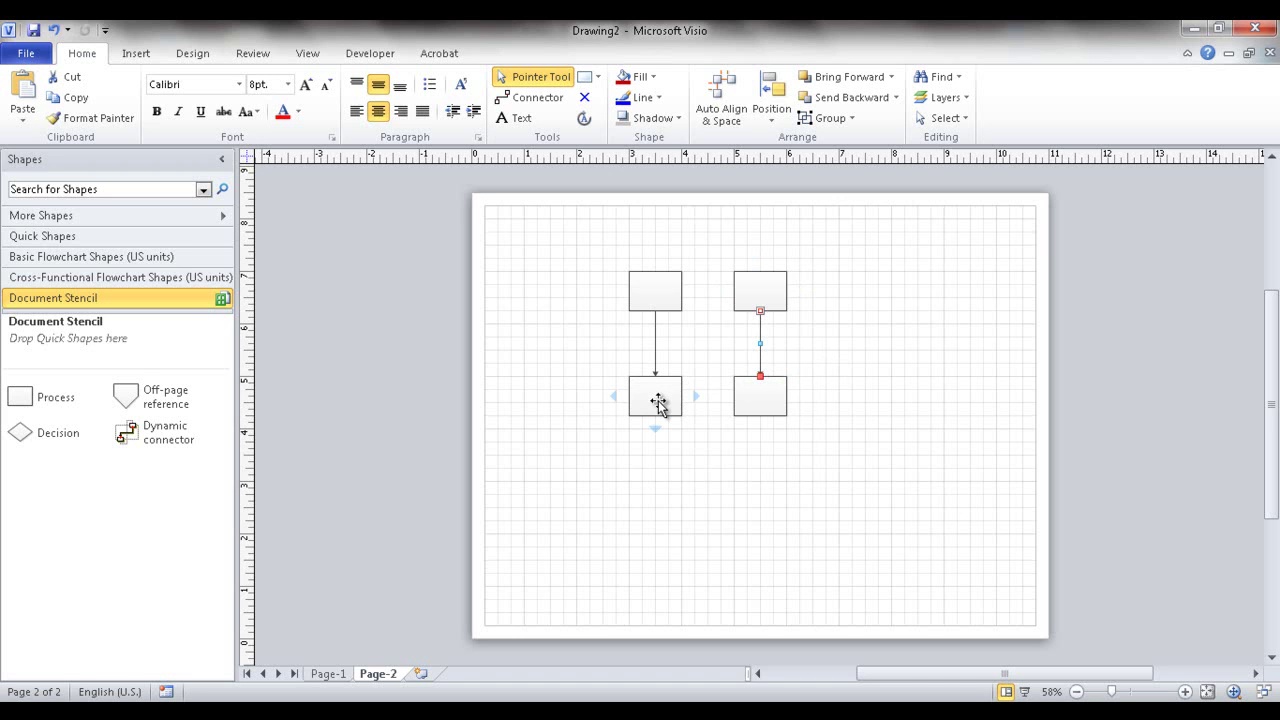
Move the lower Process shape of the first pair to several positions around its partner to test how the connector reroutes
drag(658, 402, 527, 336)
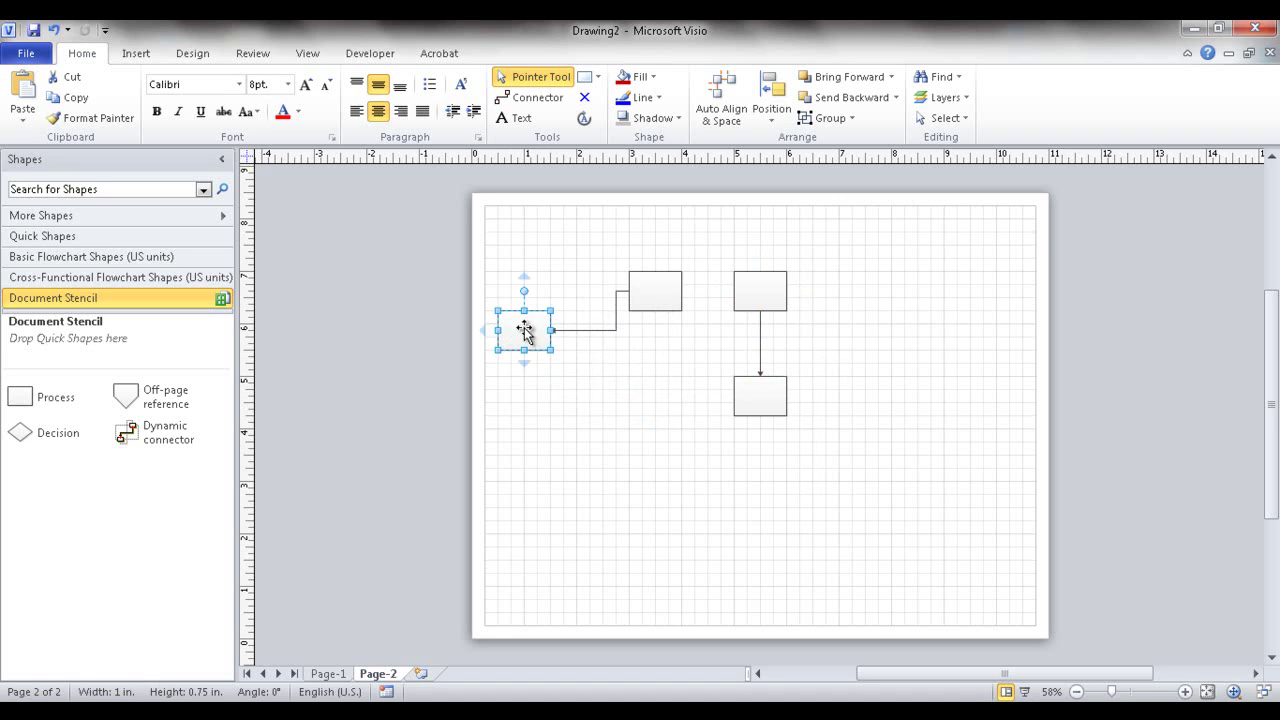
drag(531, 330, 590, 245)
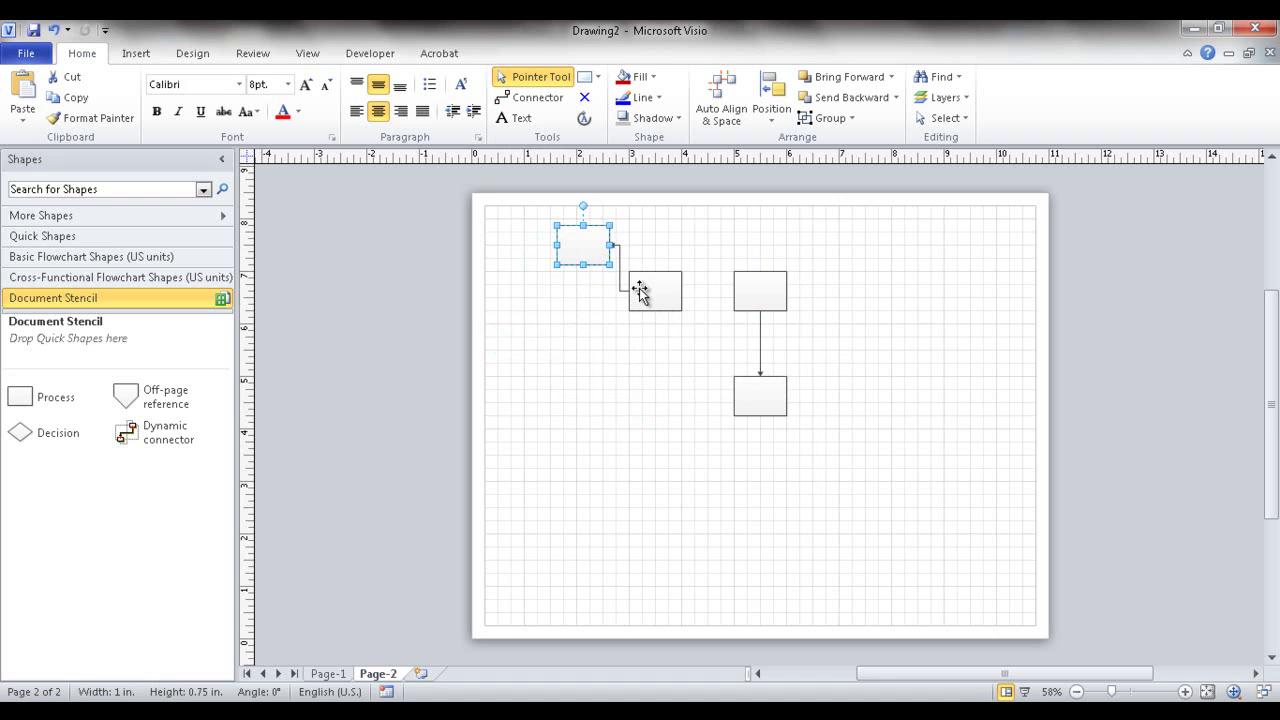
drag(640, 290, 590, 486)
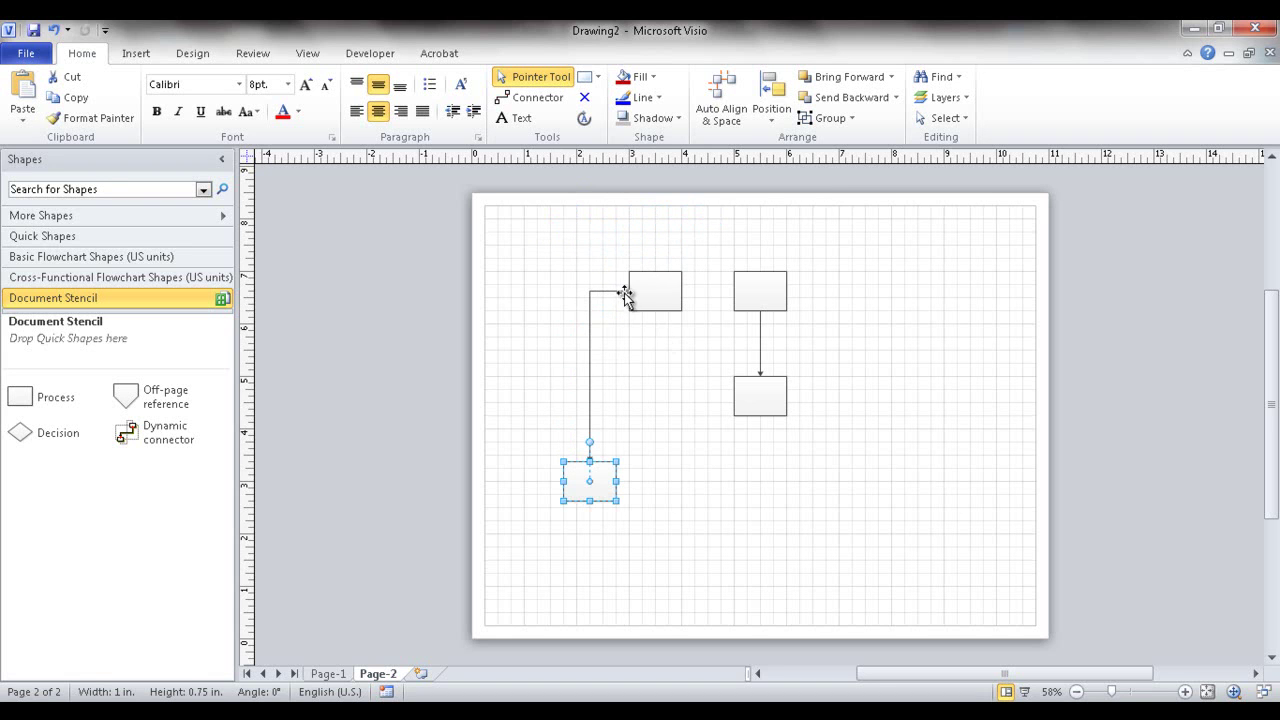
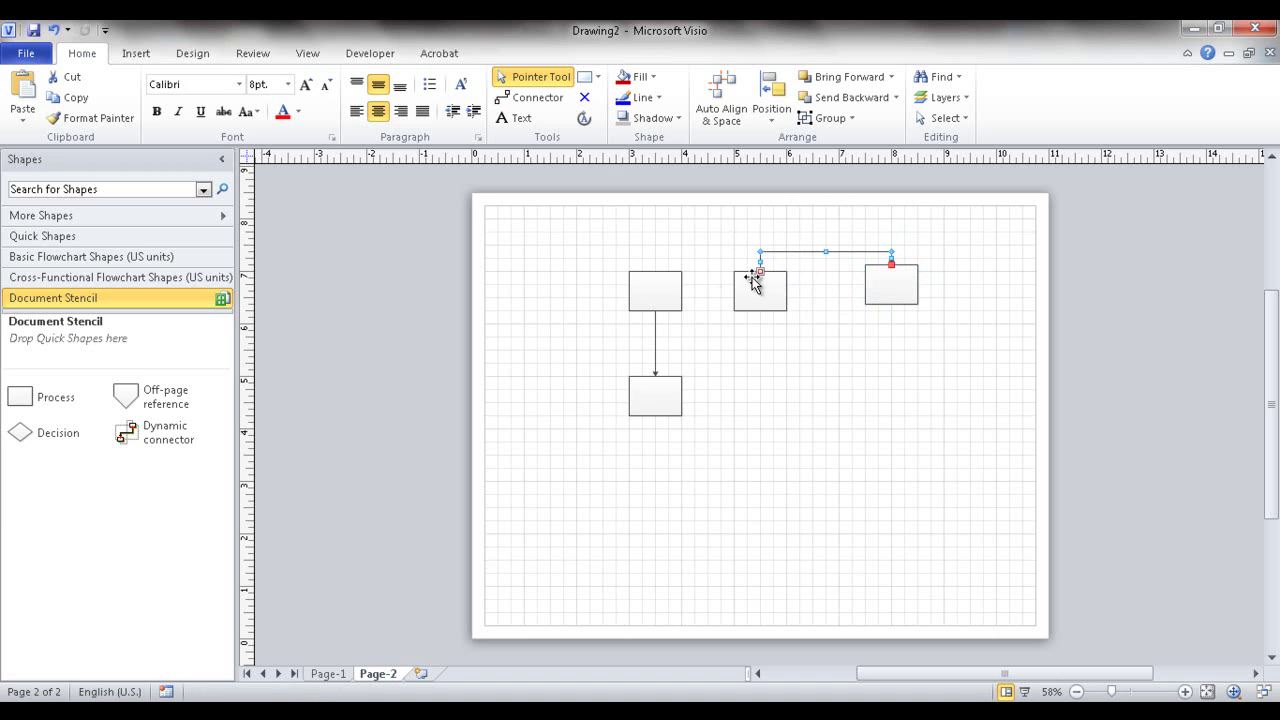
Test the second pair's connector from the upper shape's top point by moving the target shape beyond the first pair and back below its partner
mouse_move(761, 270)
mouse_down()
mouse_move(751, 229)
mouse_move(760, 270)
mouse_up()
drag(897, 286, 537, 277)
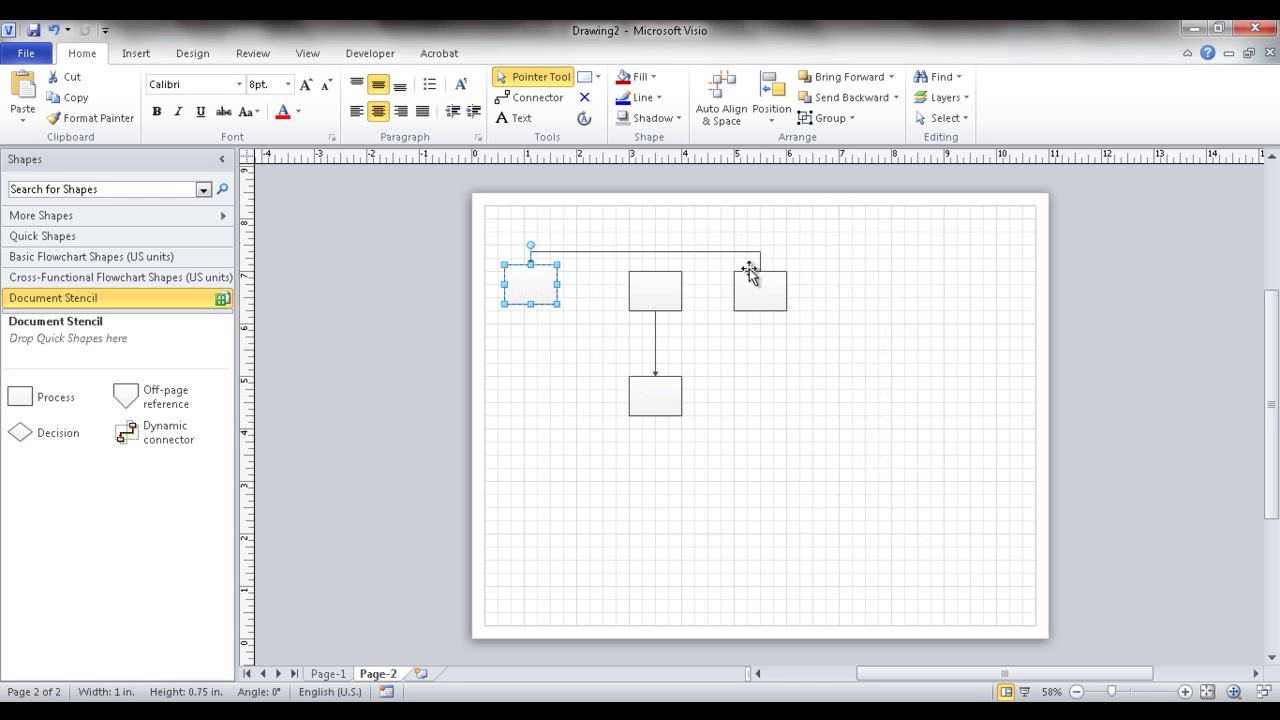
drag(528, 277, 762, 396)
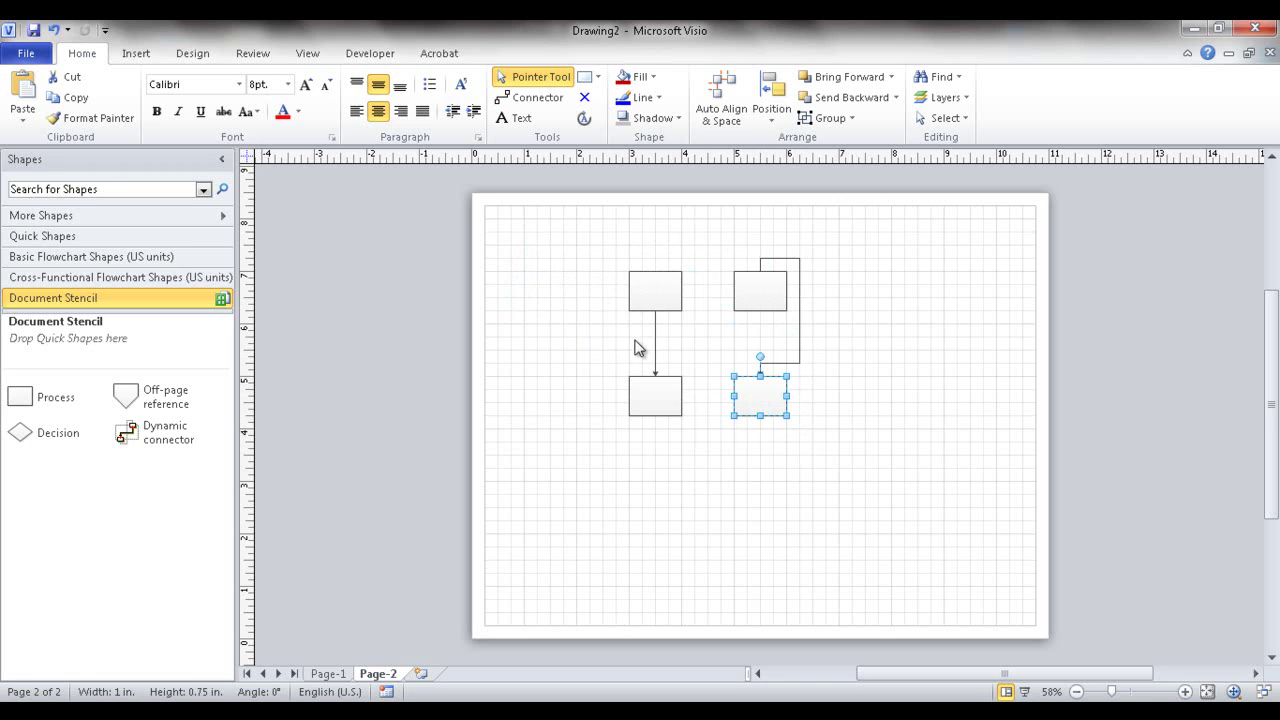
Move the first pair's lower shape outward, and reattach the second pair's connector to its source shape's right side with the target at upper right
drag(667, 377, 568, 345)
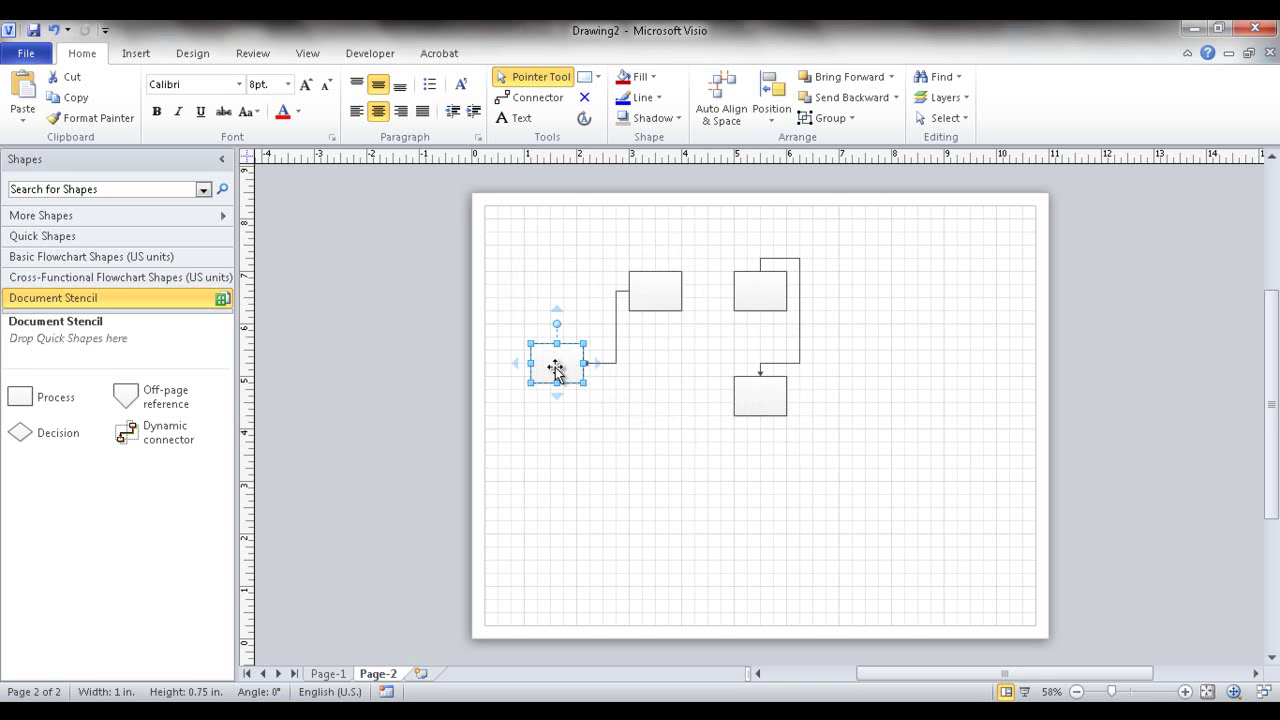
click(762, 260)
drag(760, 270, 787, 290)
drag(757, 392, 868, 383)
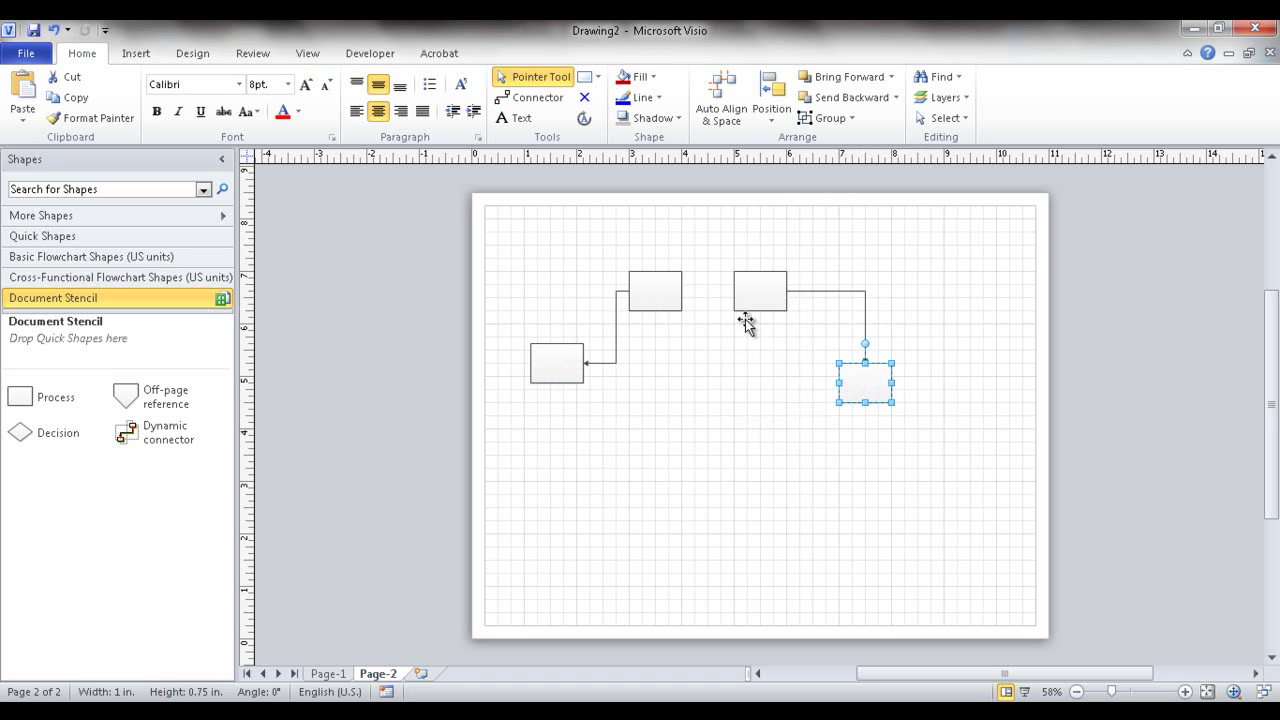
drag(861, 378, 821, 255)
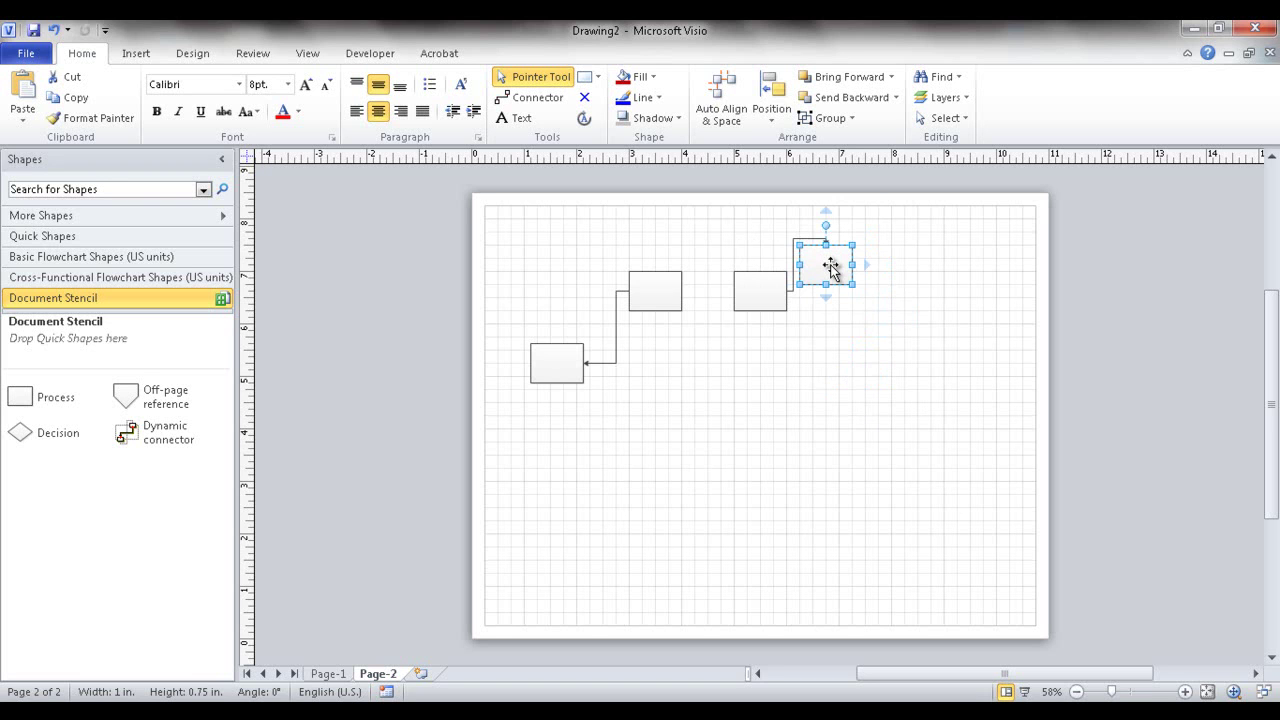
Place another Process shape well below the second pair and delete the connector attached to it
click(519, 100)
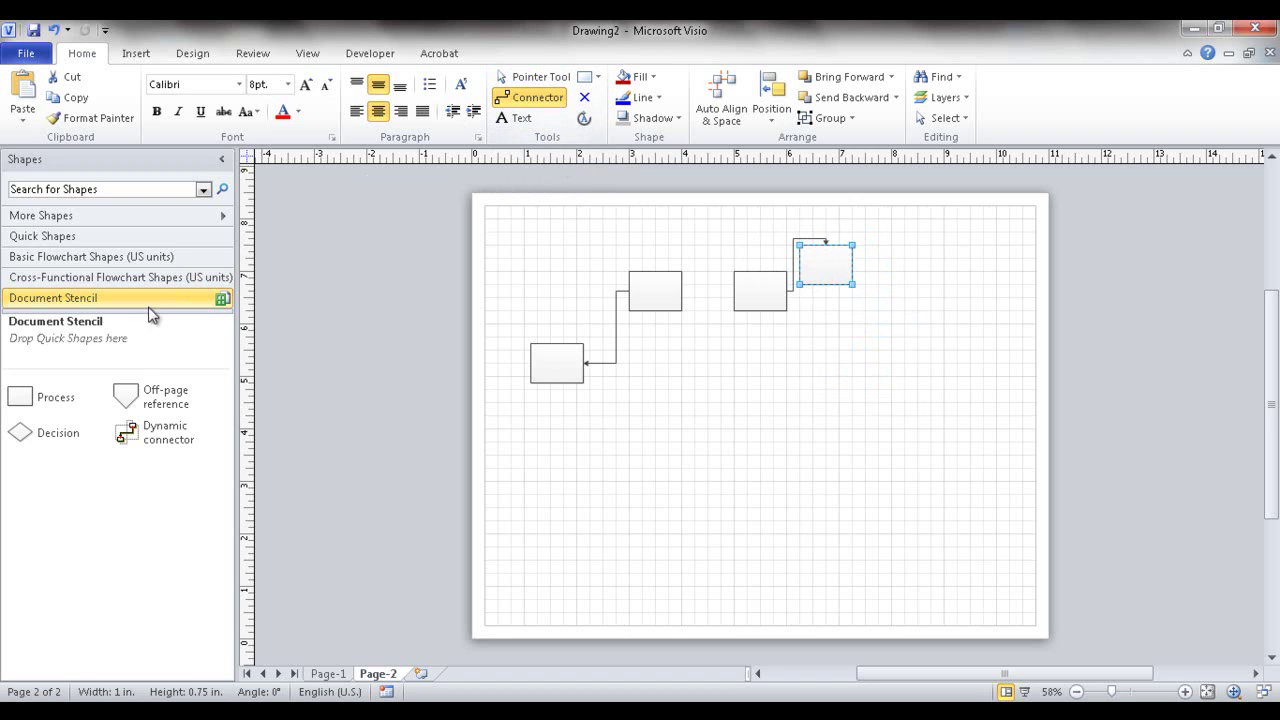
drag(20, 392, 756, 447)
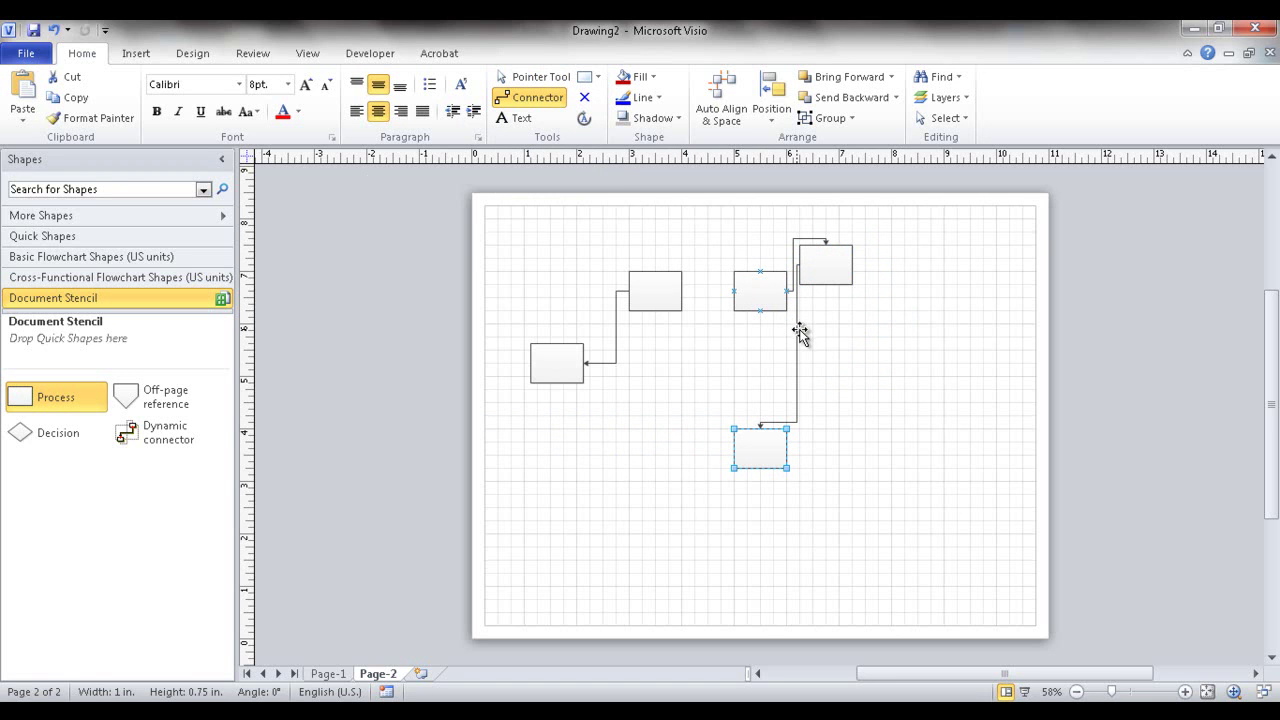
click(533, 77)
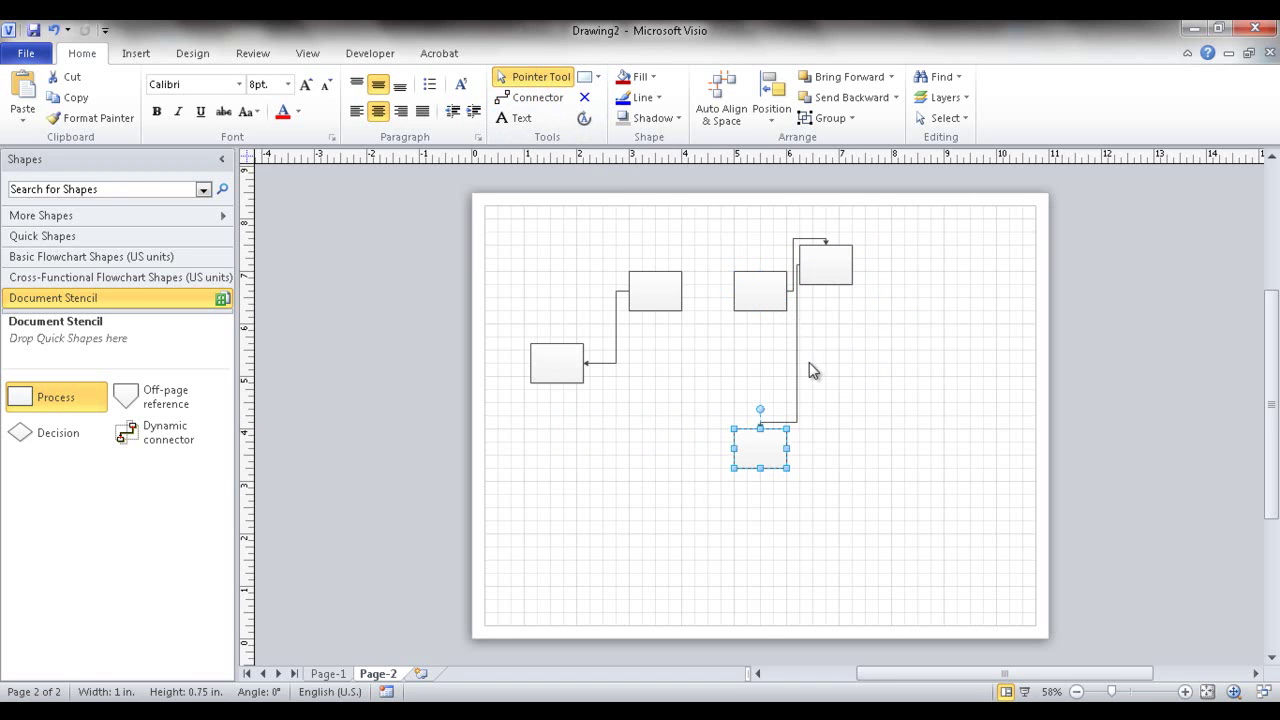
click(797, 368)
key(Delete)
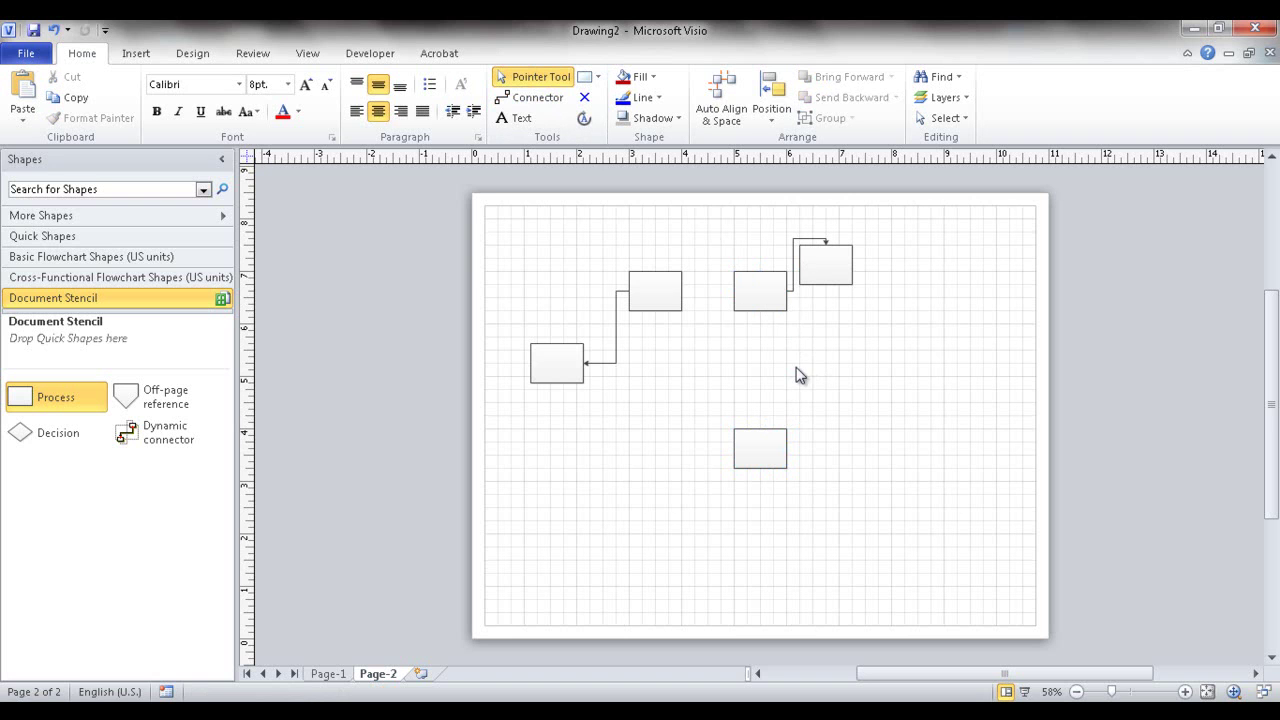
Connect the second pair's source shape from its bottom point to the lower Process shape's top point, and draw another connector toward the adjacent Process shape
click(533, 97)
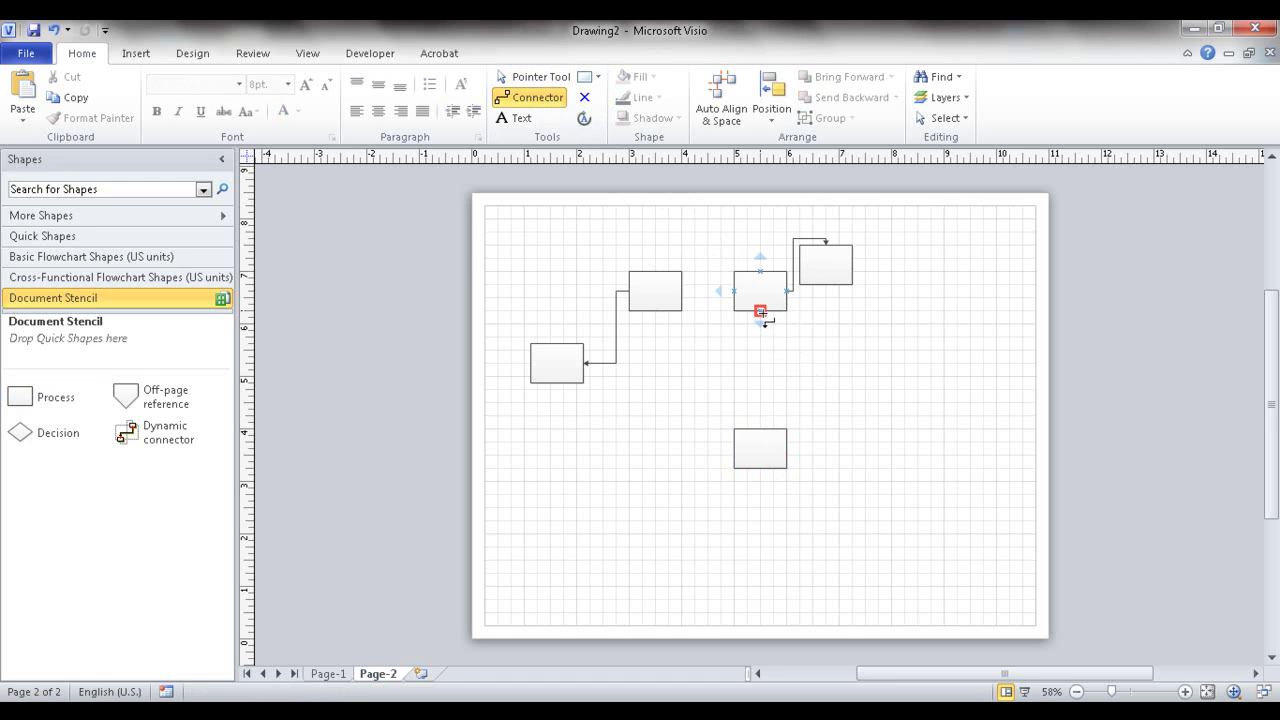
drag(760, 311, 760, 429)
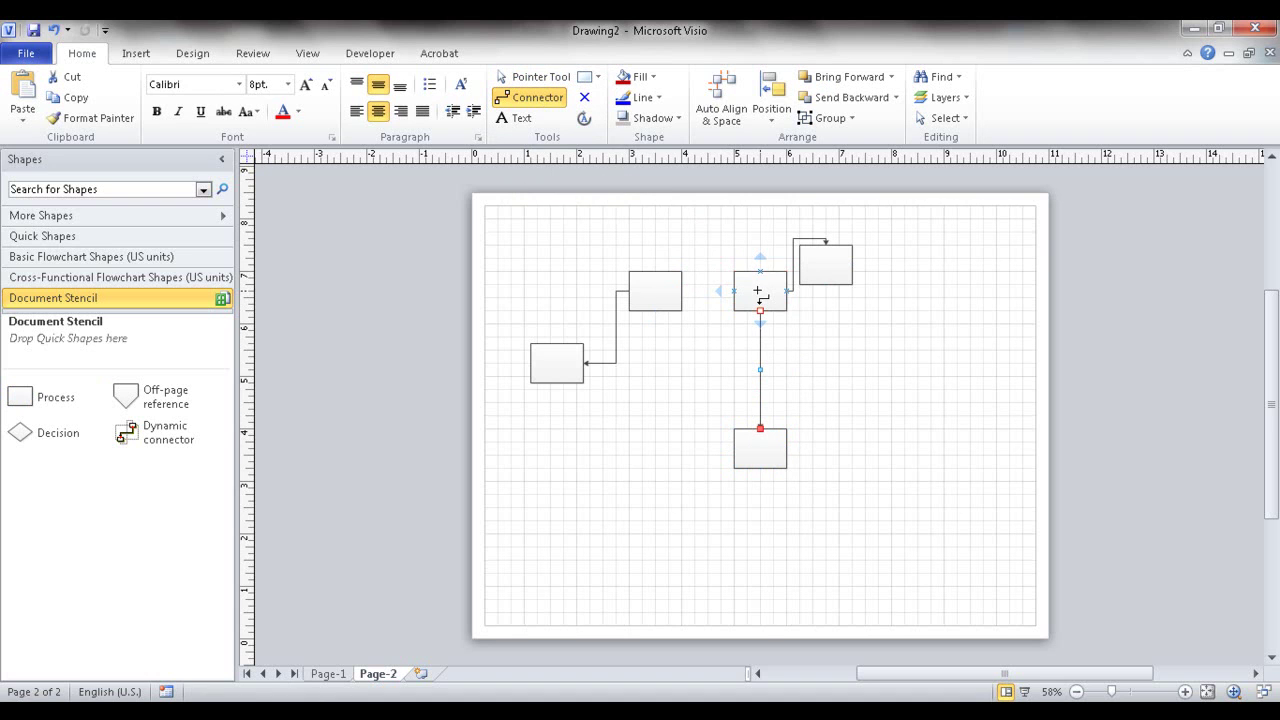
drag(758, 291, 665, 292)
Add a new page and line up two Process shapes and a Decision shape across its middle, deleting the stray connector on the first shape
click(425, 677)
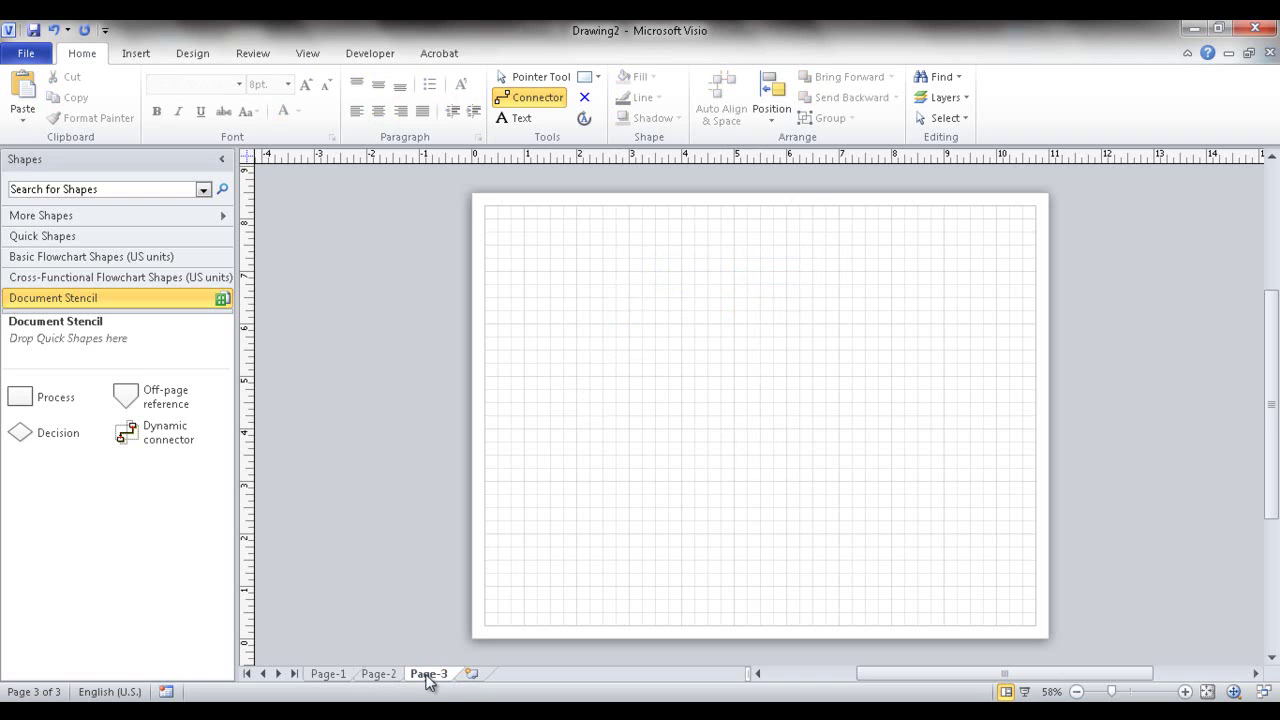
drag(14, 402, 694, 376)
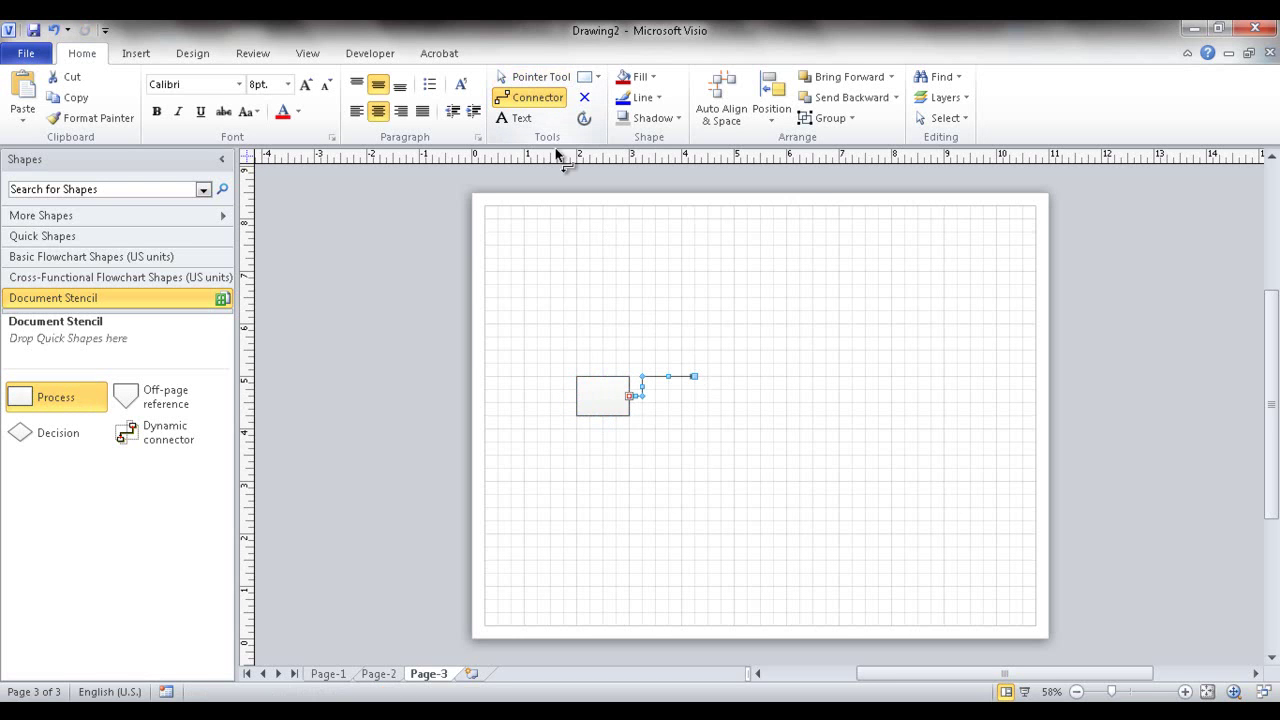
key(Delete)
key(ctrl+1)
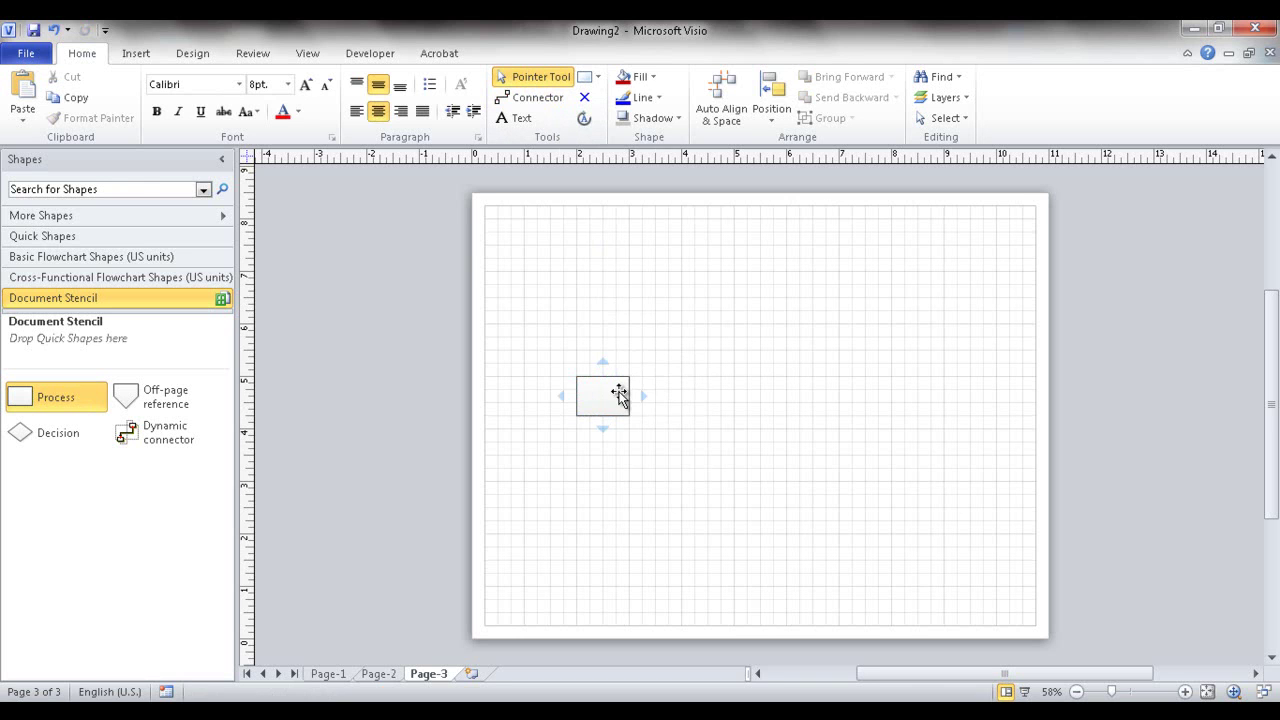
drag(620, 395, 723, 396)
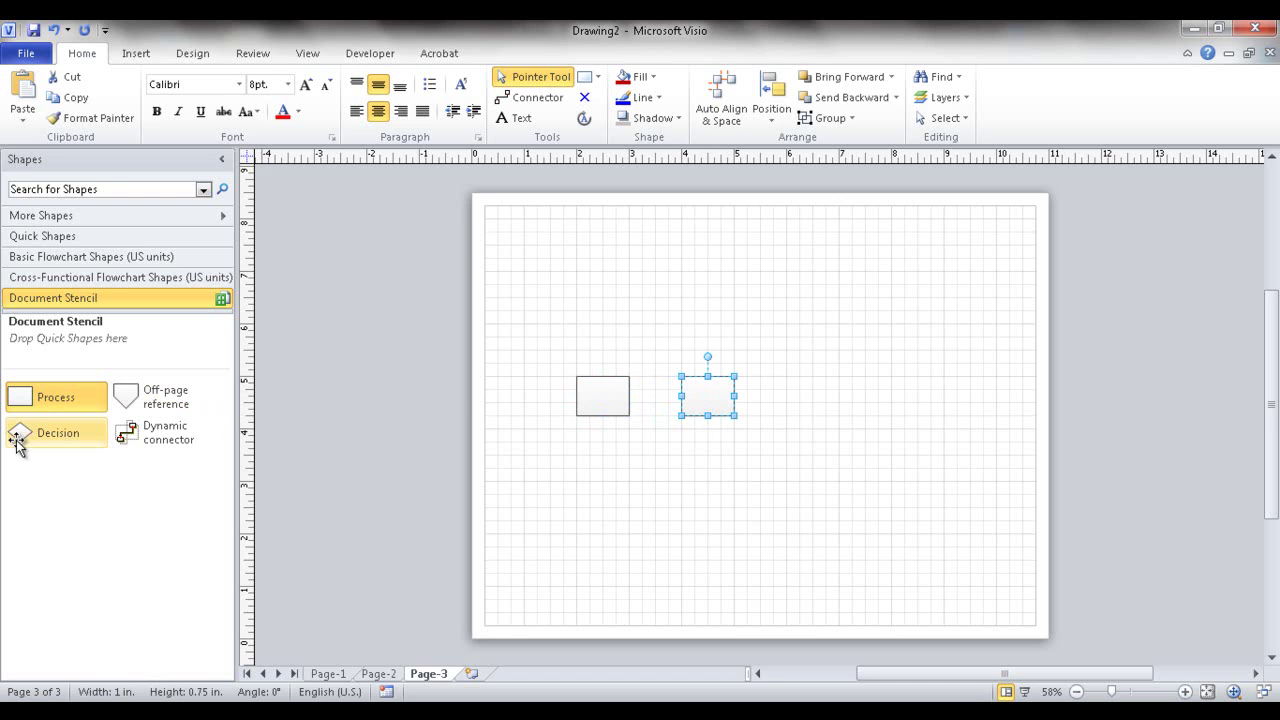
drag(18, 432, 815, 395)
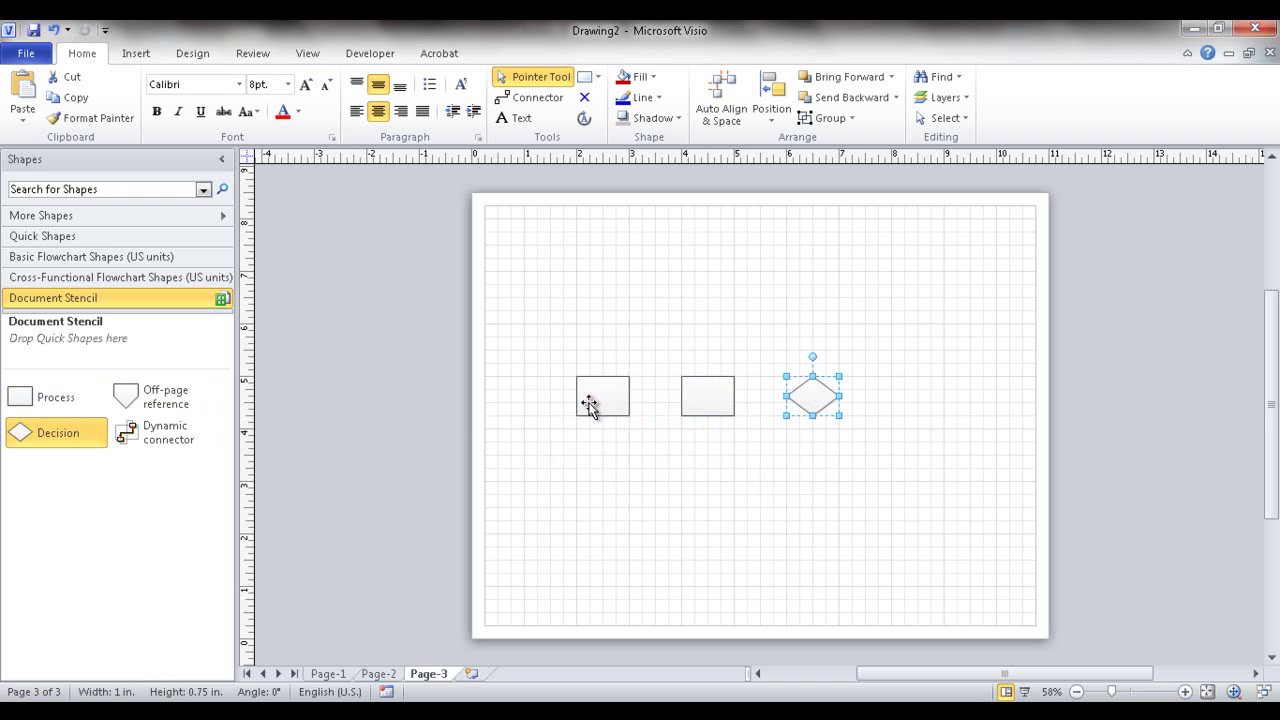
shift+click(725, 398)
drag(725, 398, 825, 294)
key(ctrl+z)
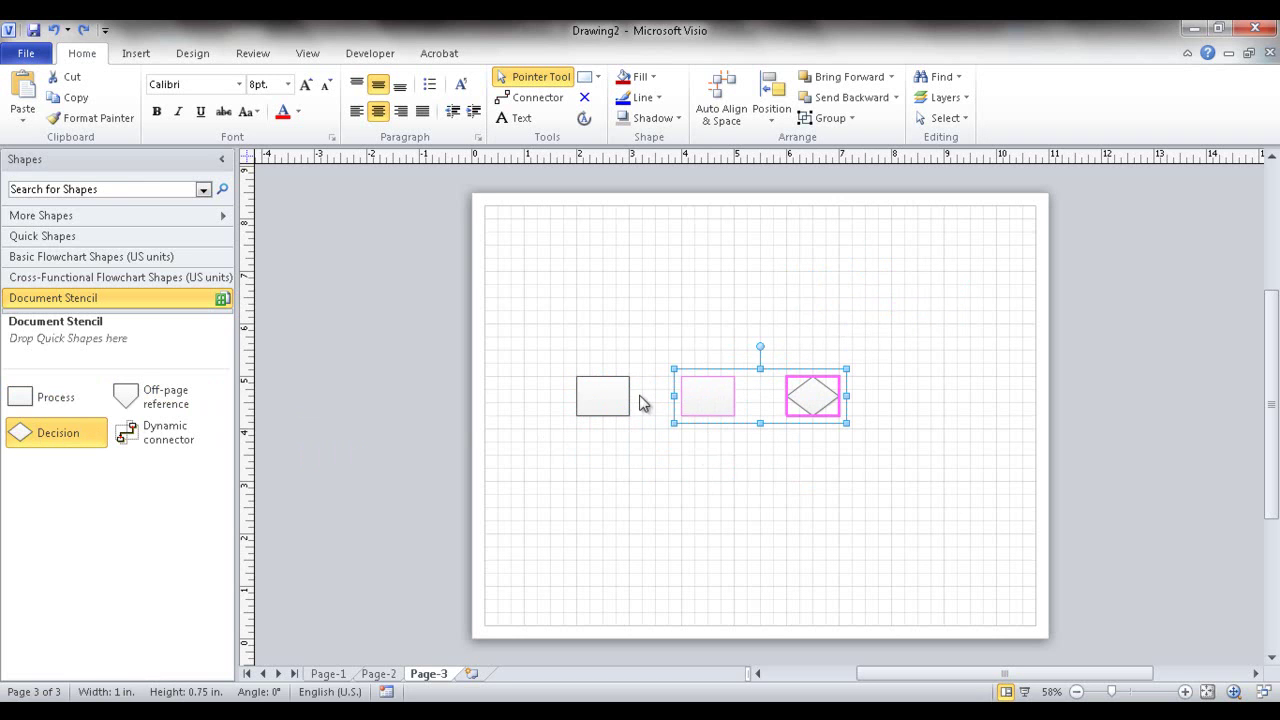
Place one copy of the first Process shape above the Decision shape and another below it
click(606, 397)
drag(612, 400, 815, 292)
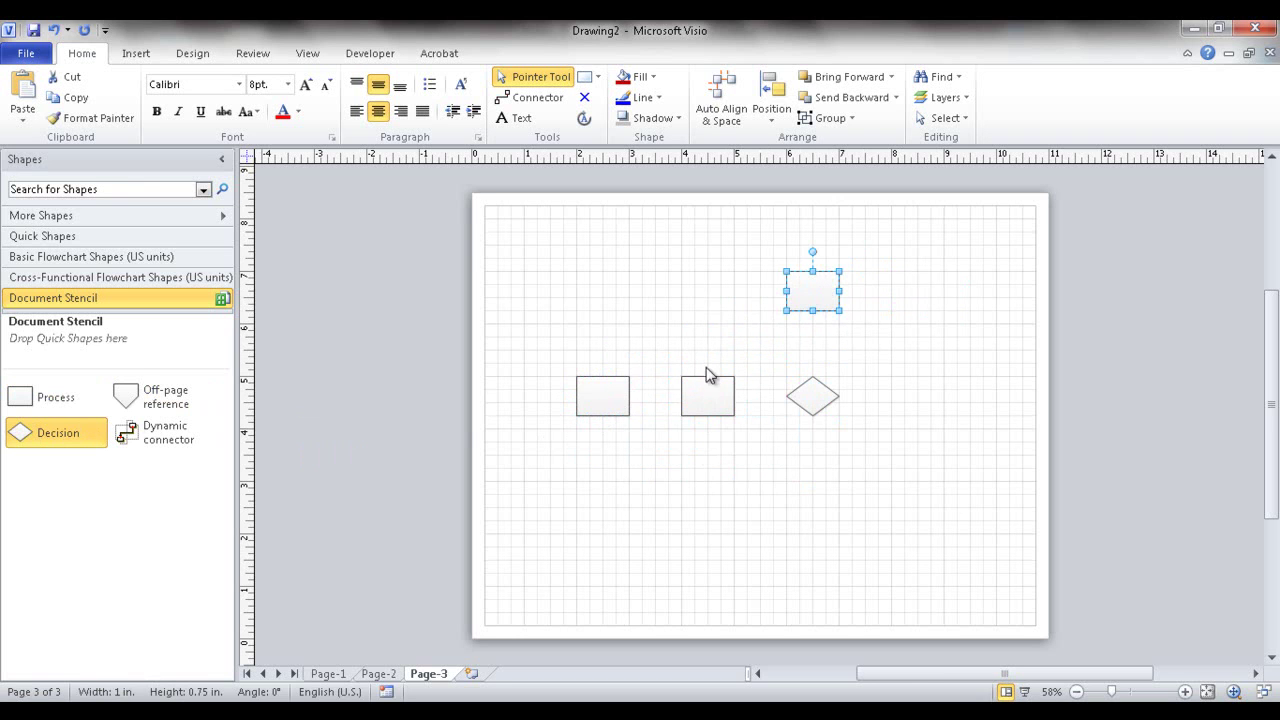
drag(612, 390, 775, 493)
key(Escape)
click(660, 436)
click(608, 394)
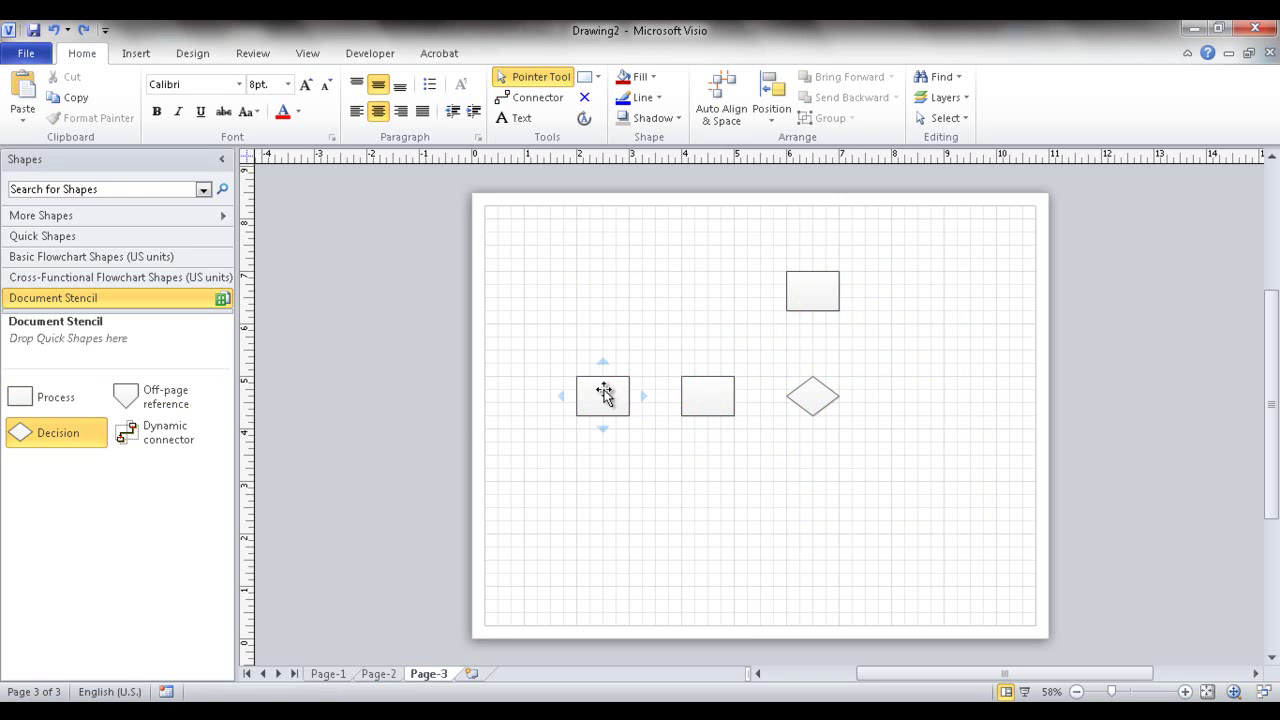
drag(609, 395, 810, 491)
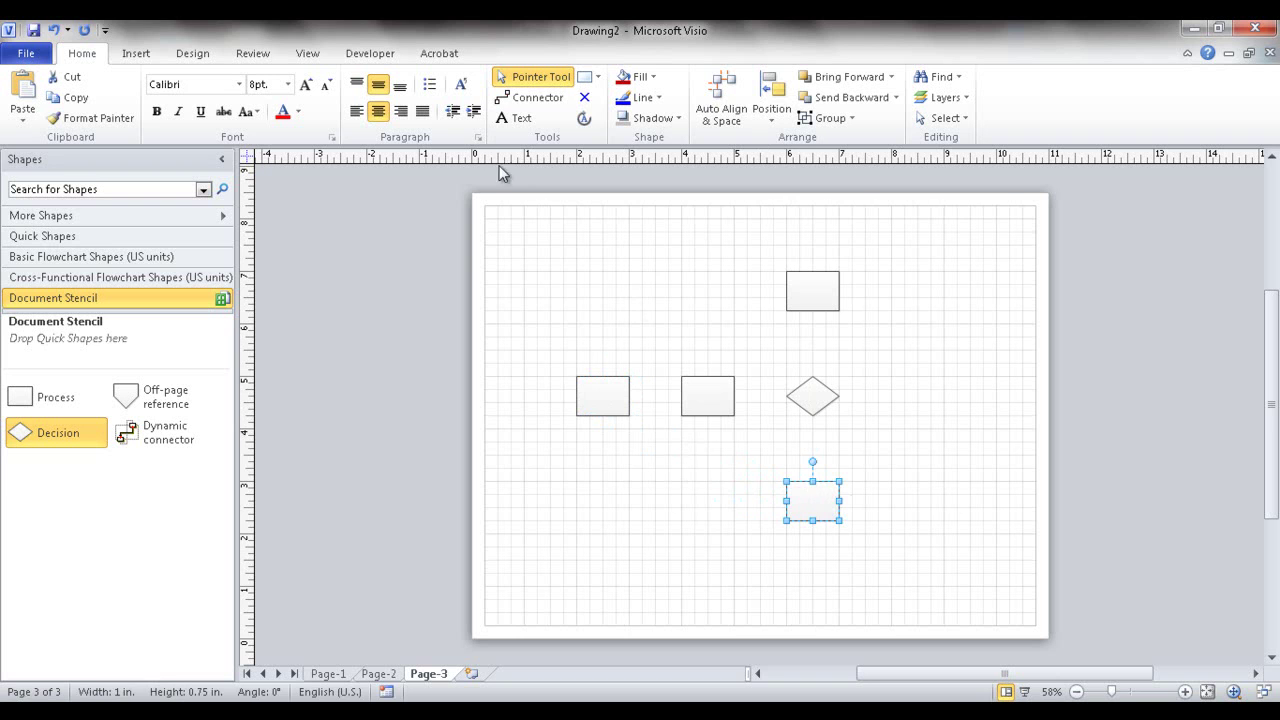
Connect the Process shapes in sequence to the Decision shape, and the Decision shape to the Process shapes above and below it
click(530, 97)
drag(596, 394, 812, 295)
drag(814, 396, 808, 503)
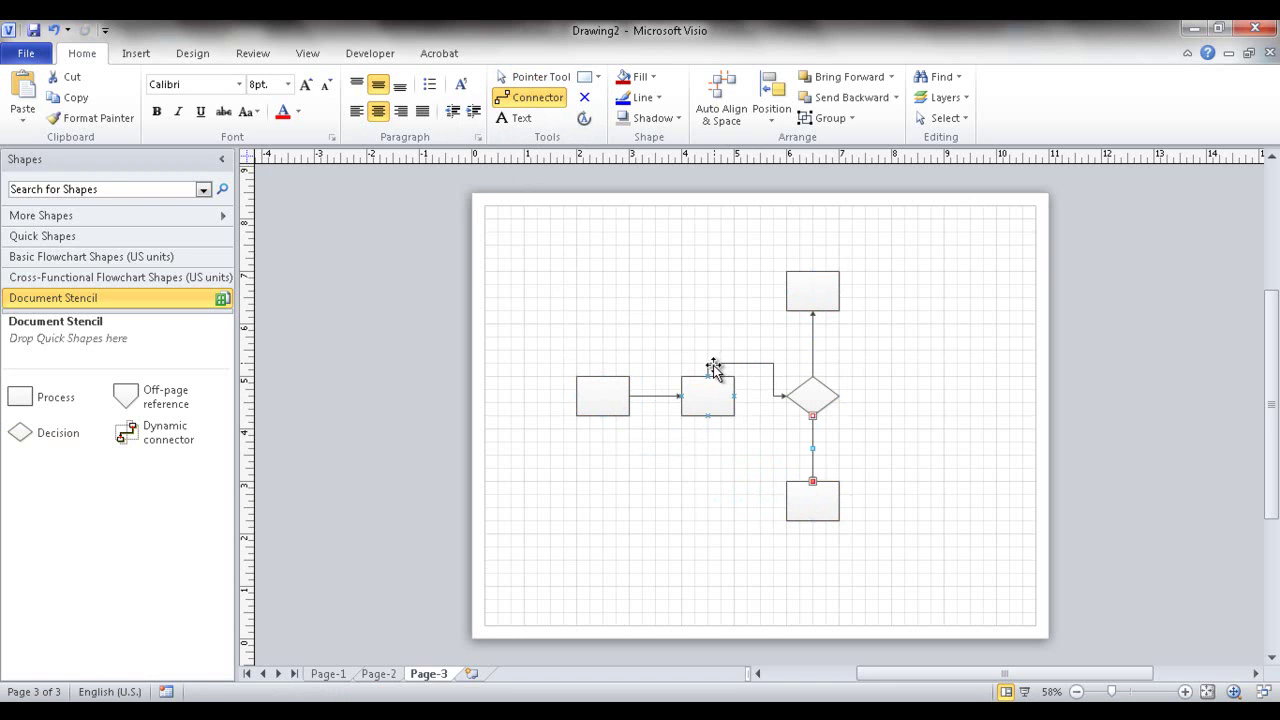
Reattach both ends of the connector between the second Process shape and the Decision shape to the shapes' centres, straightening its route
click(521, 78)
click(744, 364)
drag(708, 366, 704, 396)
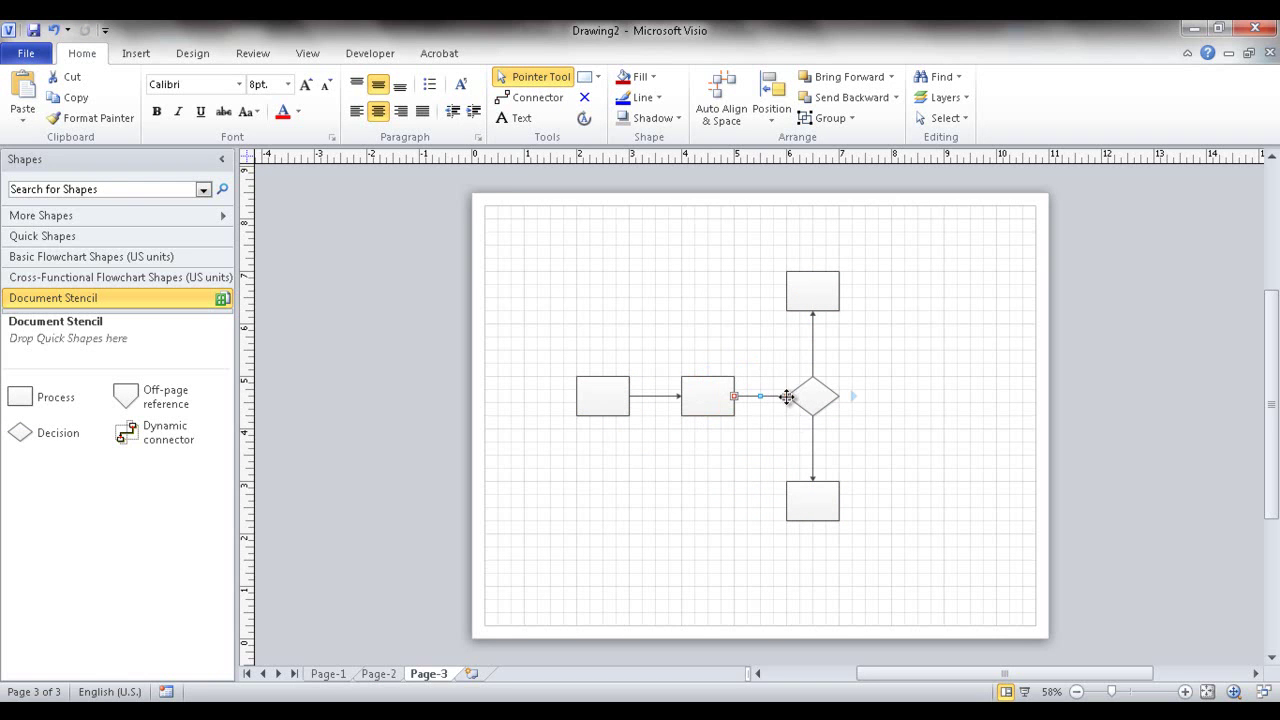
drag(787, 396, 814, 394)
Reattach the end of the connector between the first two Process shapes to the second shape's near connection point
click(647, 397)
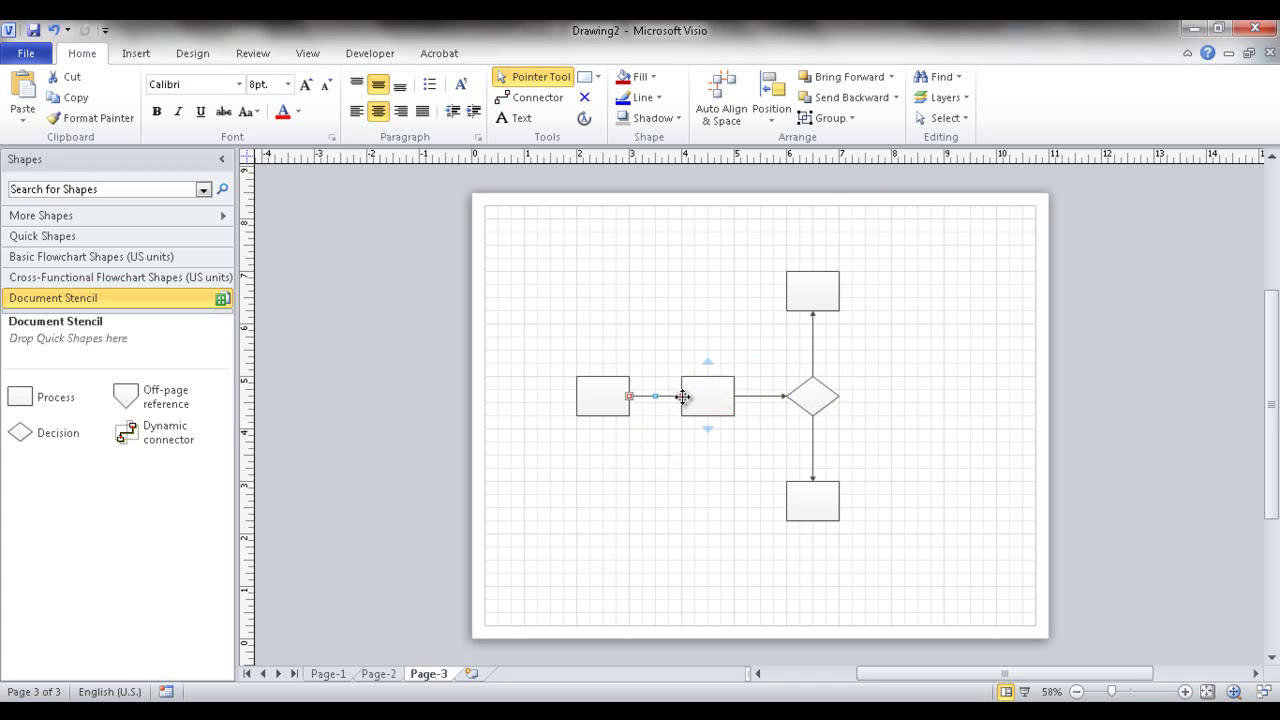
mouse_move(682, 396)
mouse_down()
mouse_move(655, 302)
mouse_move(680, 396)
mouse_up()
mouse_move(680, 398)
mouse_down()
mouse_move(652, 323)
mouse_move(708, 378)
mouse_move(709, 396)
mouse_move(686, 396)
mouse_up()
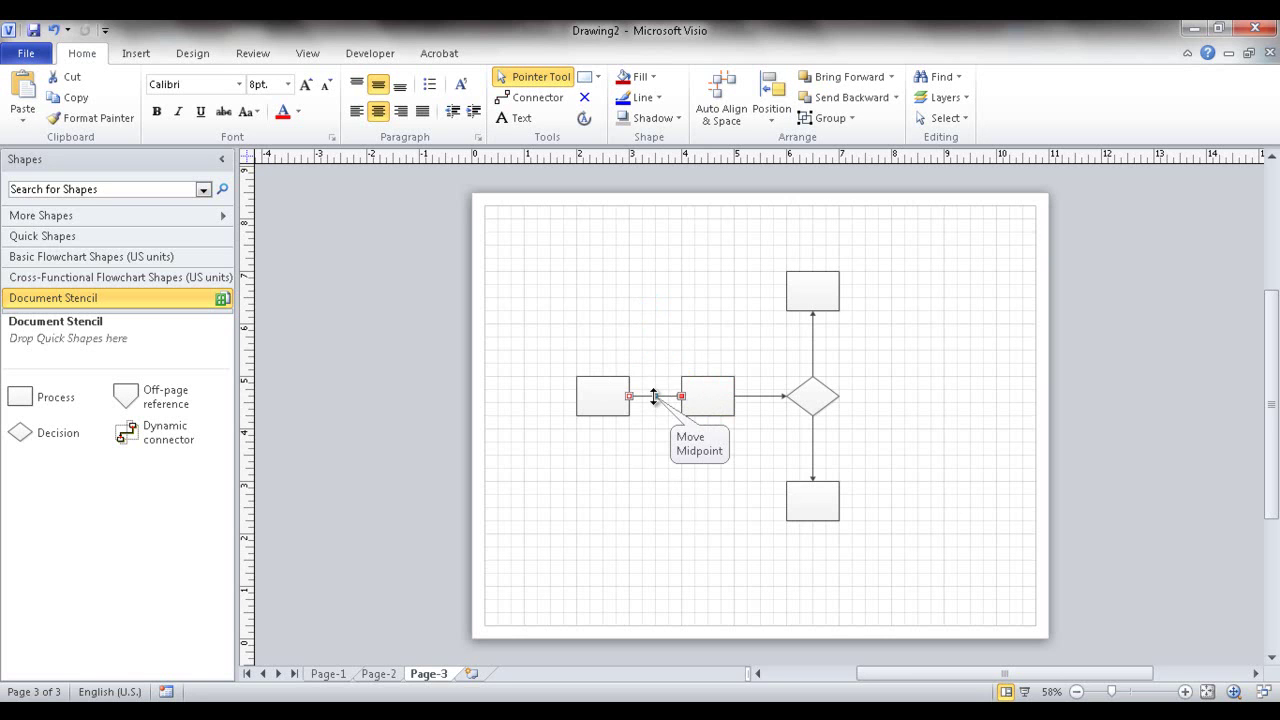
click(787, 562)
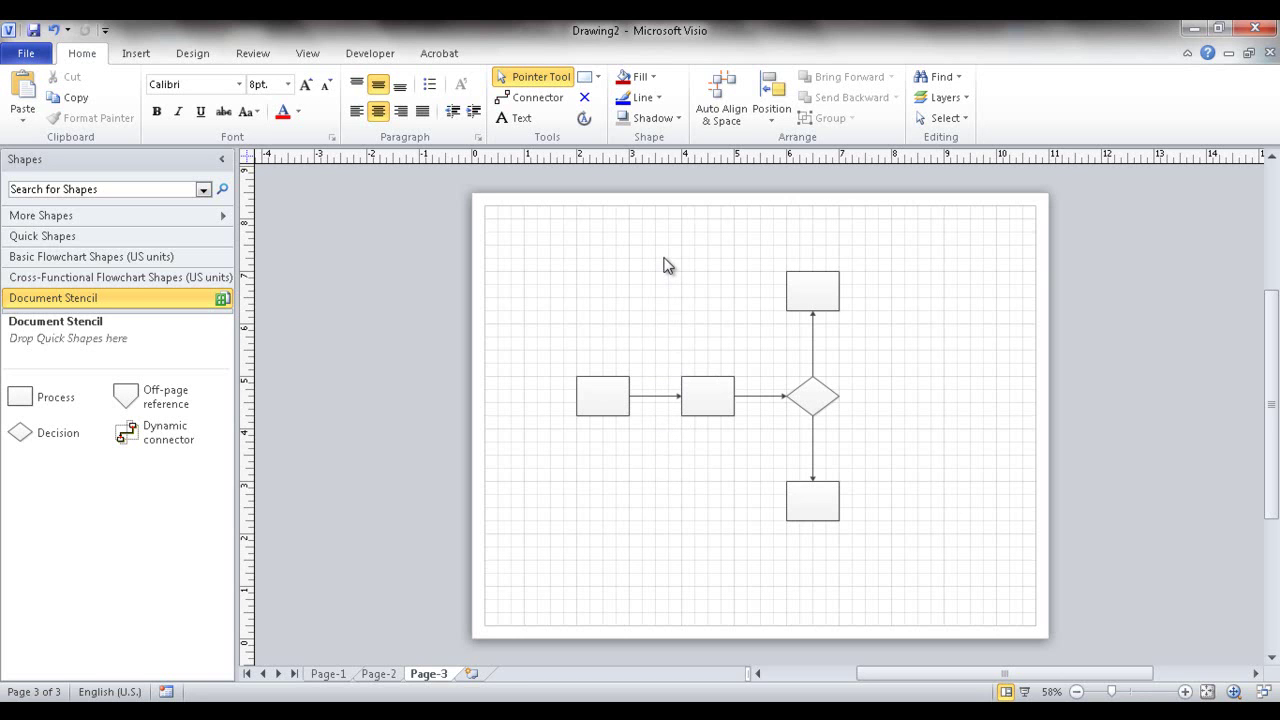
Move everything after the first Process shape 2 inches to the right and delete the connector spanning the gap
drag(656, 252, 893, 582)
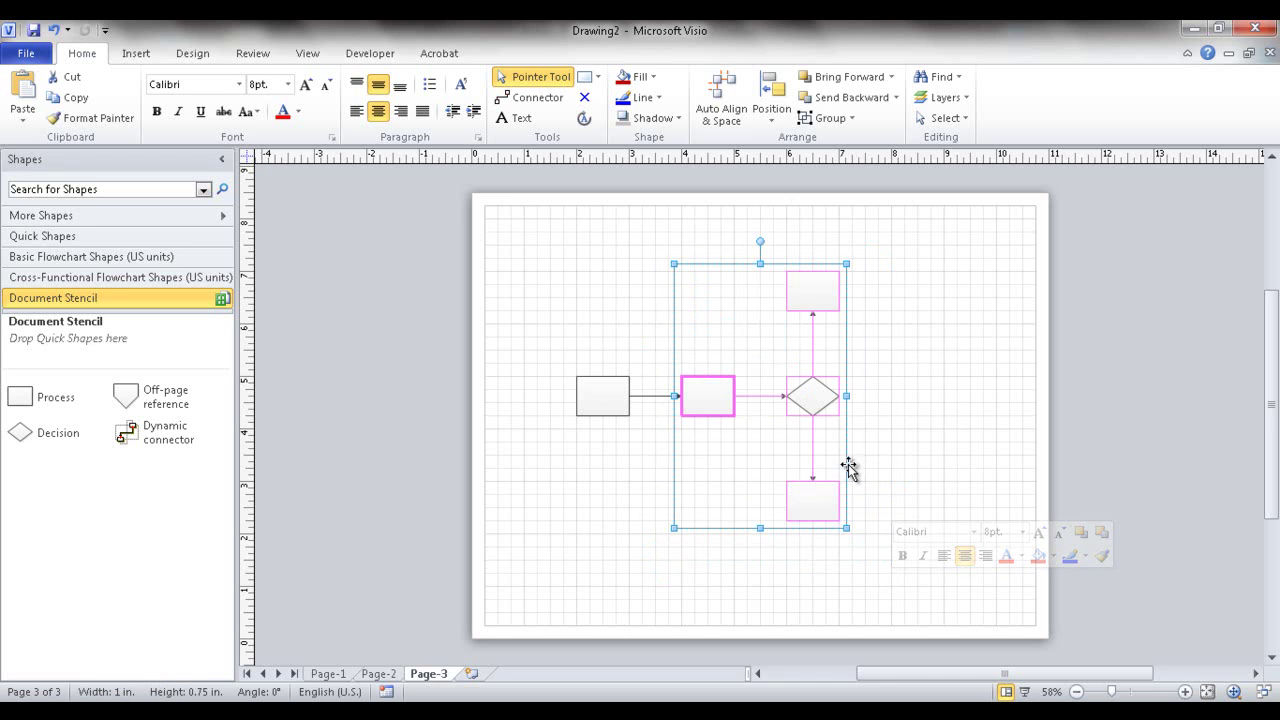
drag(845, 465, 949, 460)
click(712, 397)
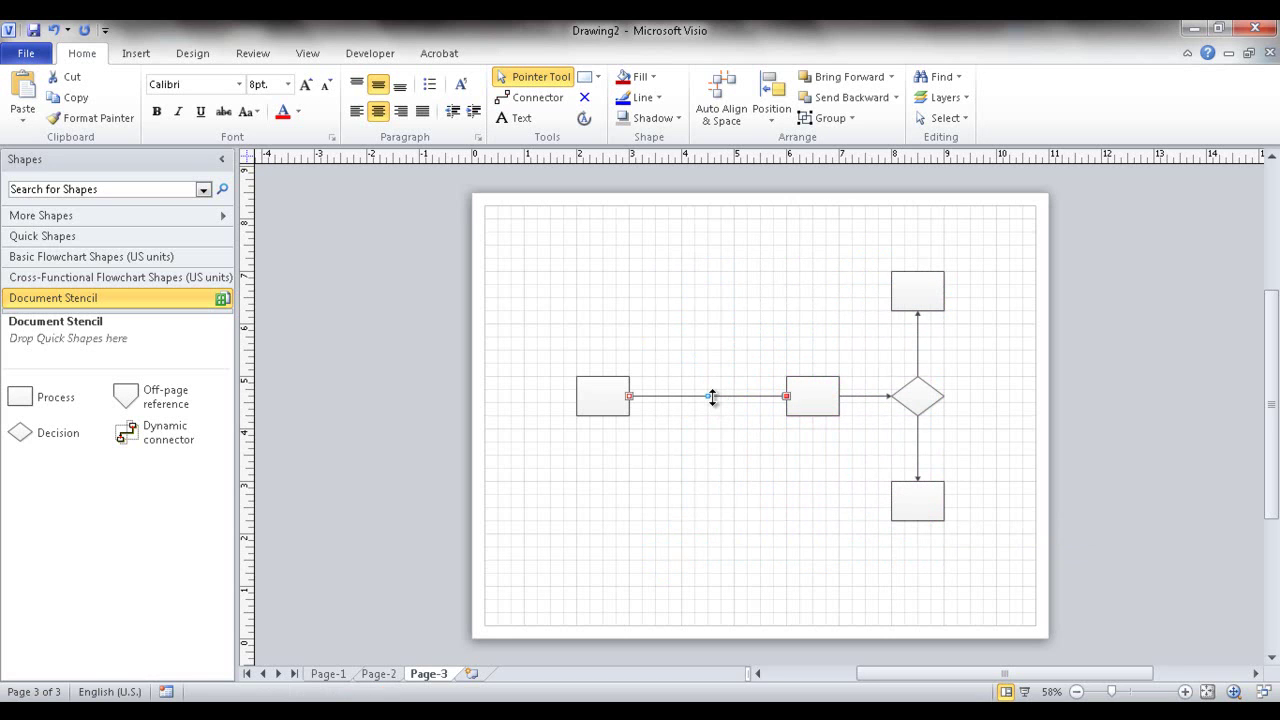
key(Delete)
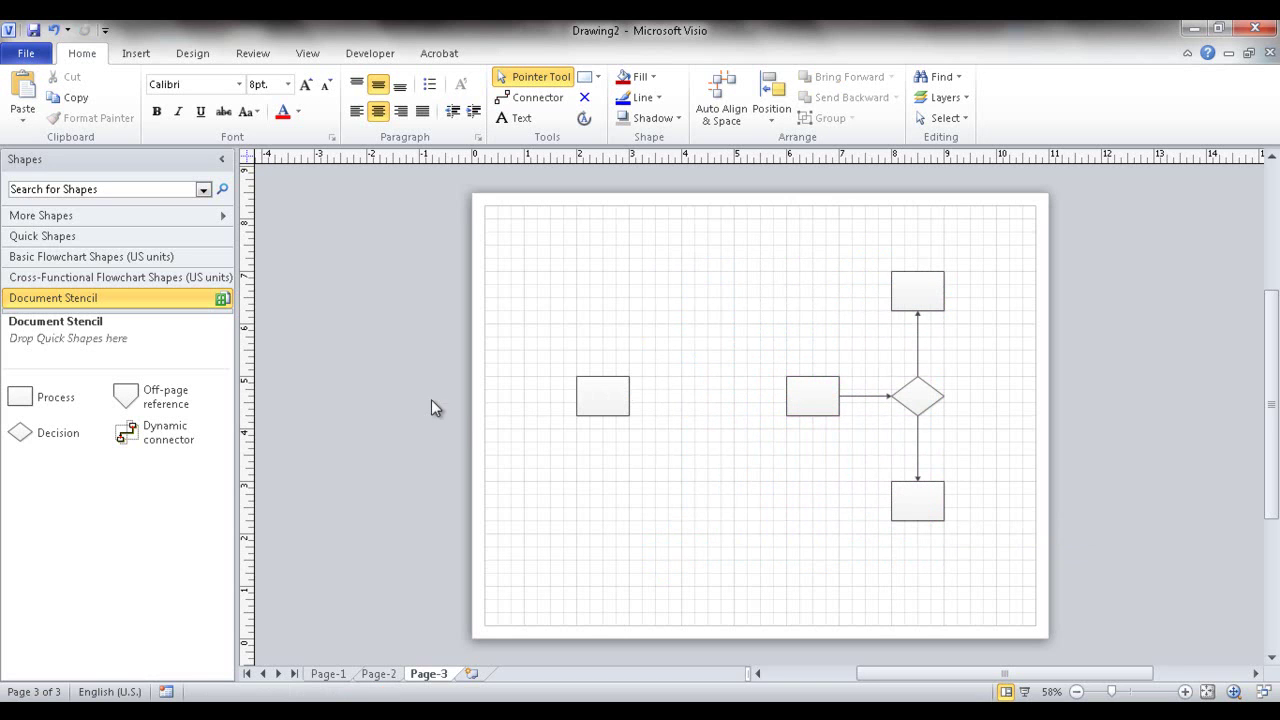
Place a Process shape in the gap and connect it to the Process shapes on either side
drag(22, 400, 710, 398)
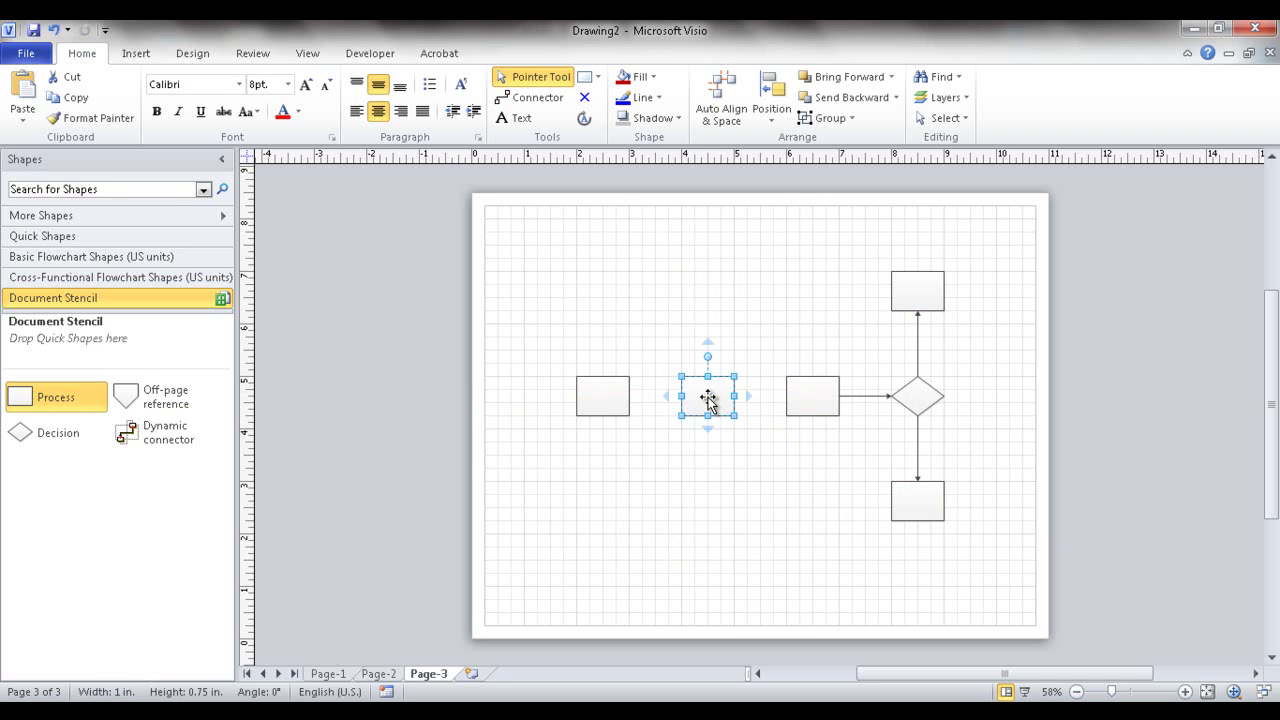
click(530, 97)
drag(602, 396, 820, 413)
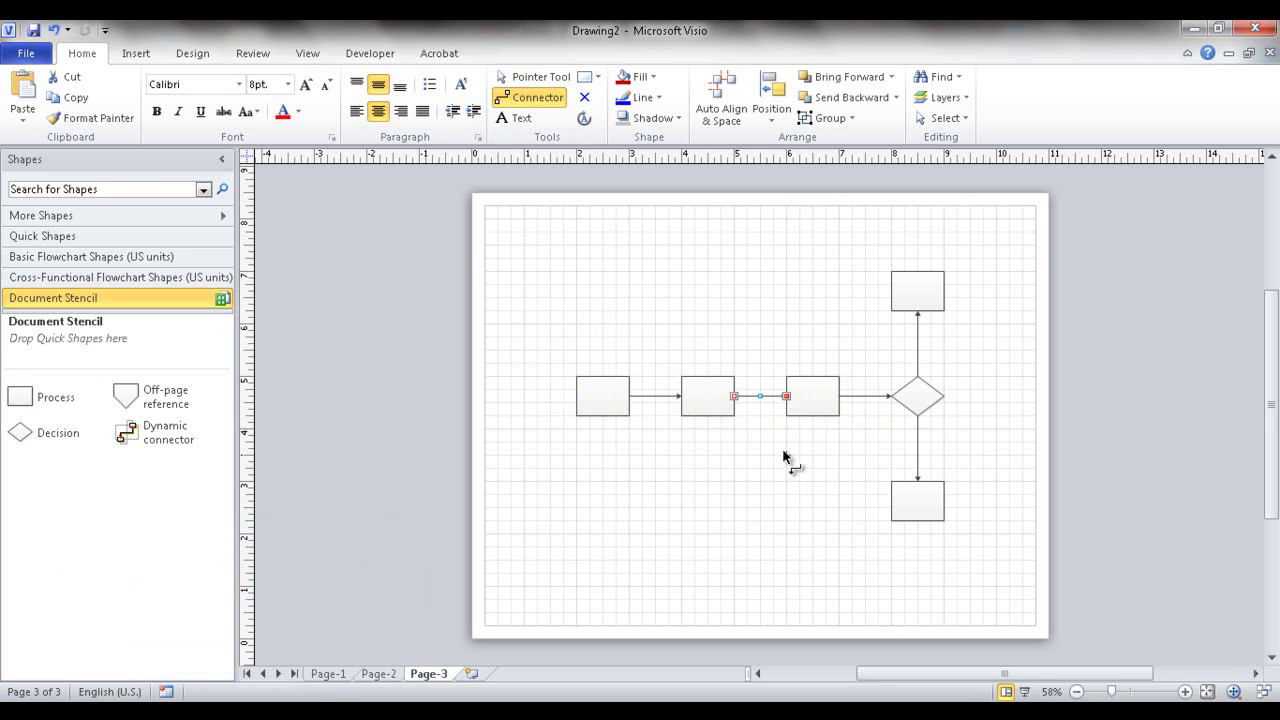
Undo all actions back through the move of the grouped shapes, and clear the selection
click(67, 30)
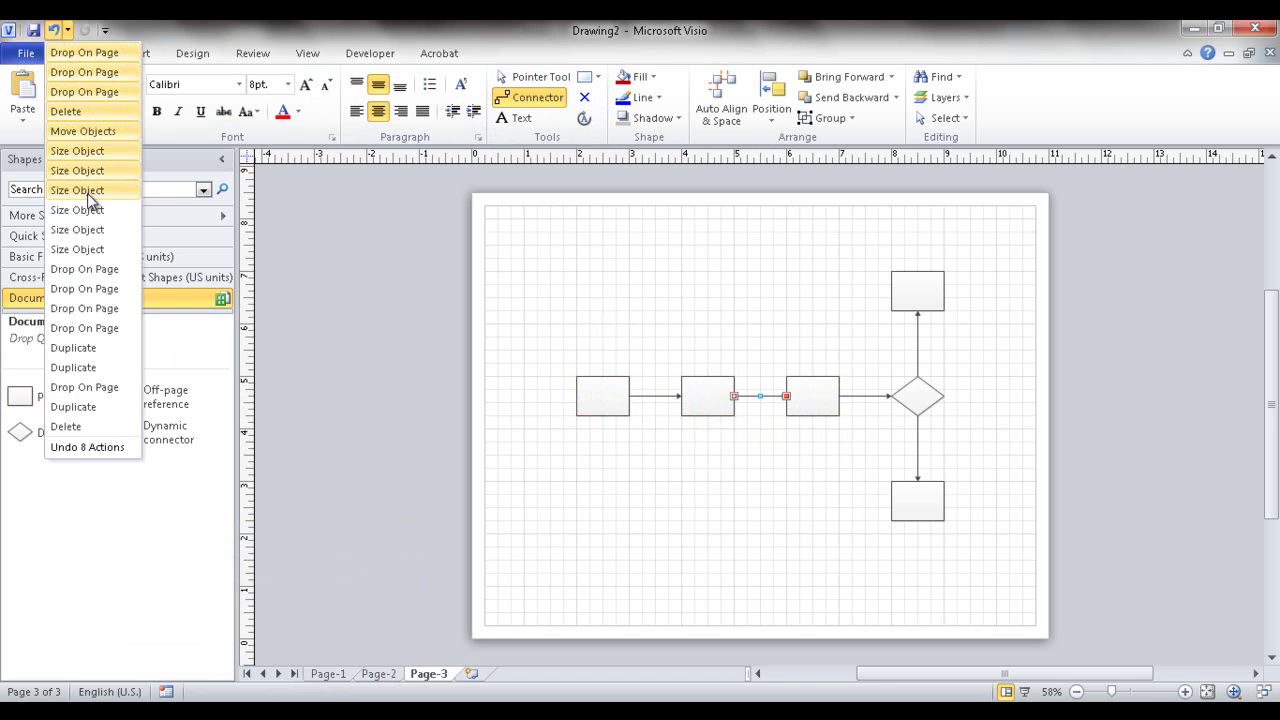
click(89, 136)
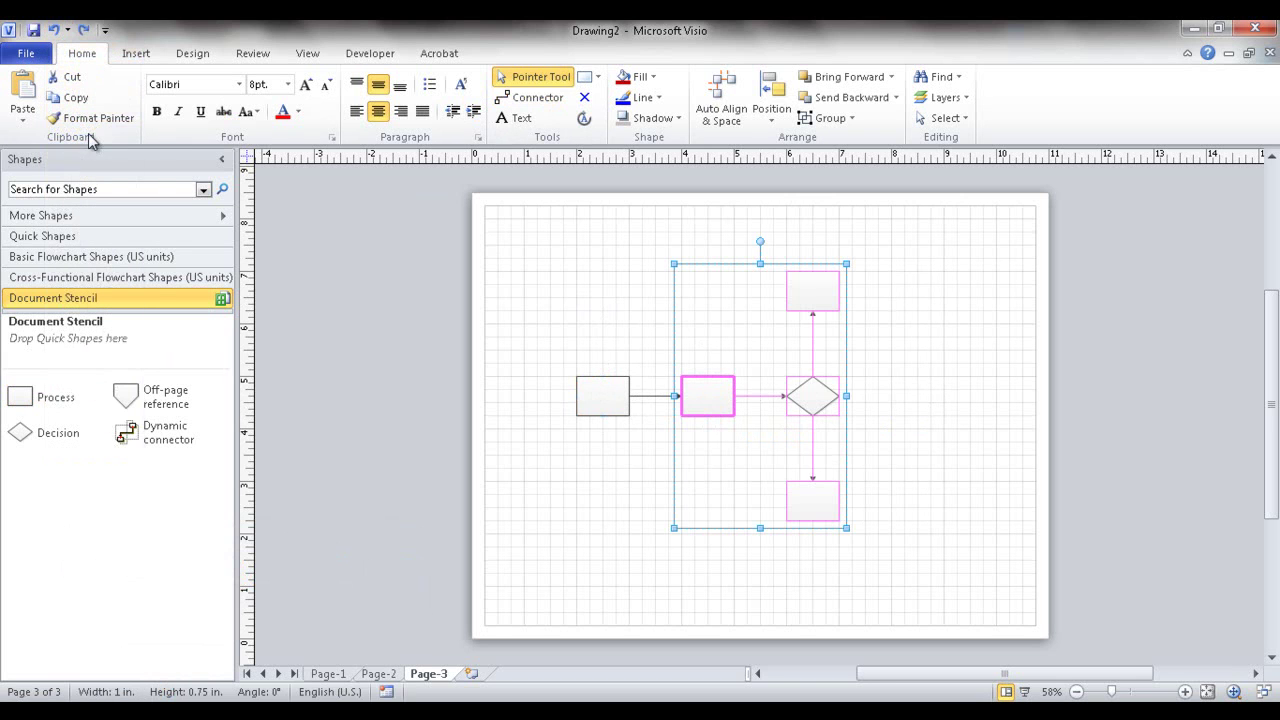
click(419, 310)
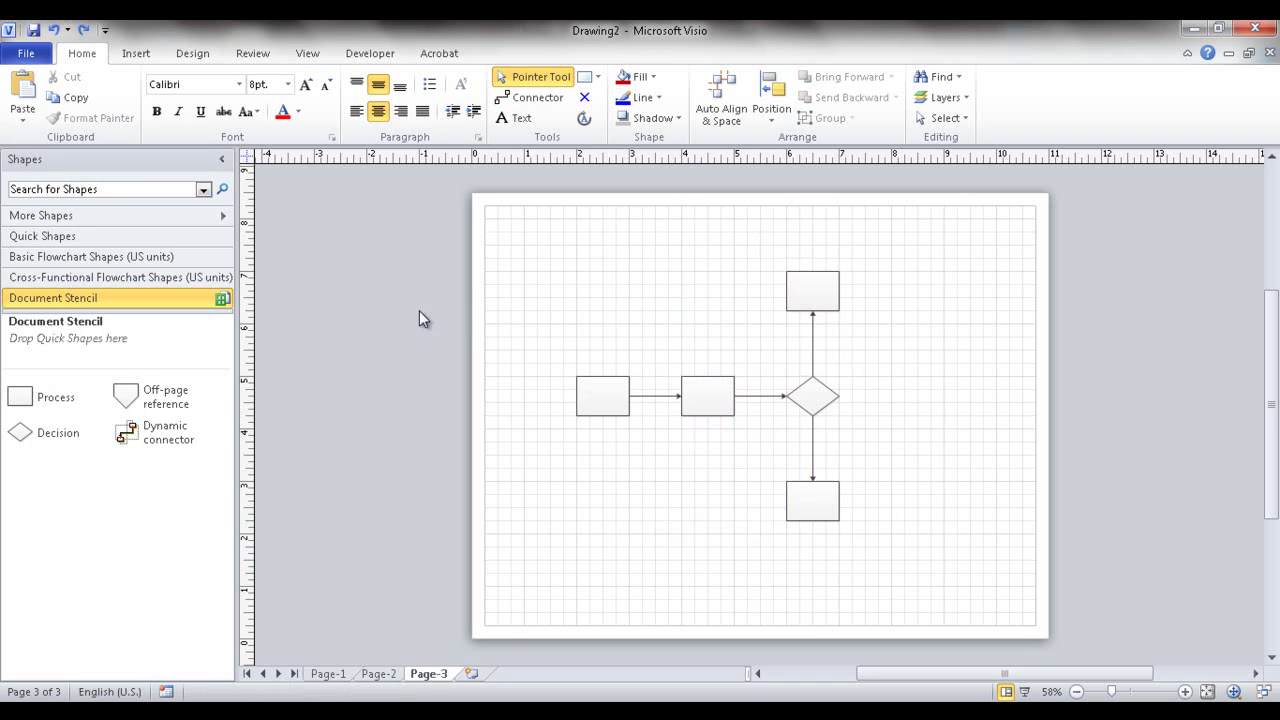
Move everything after the first Process shape about 1.25 inches right and drop a new Process shape onto the stretched connector to split it
drag(643, 250, 884, 578)
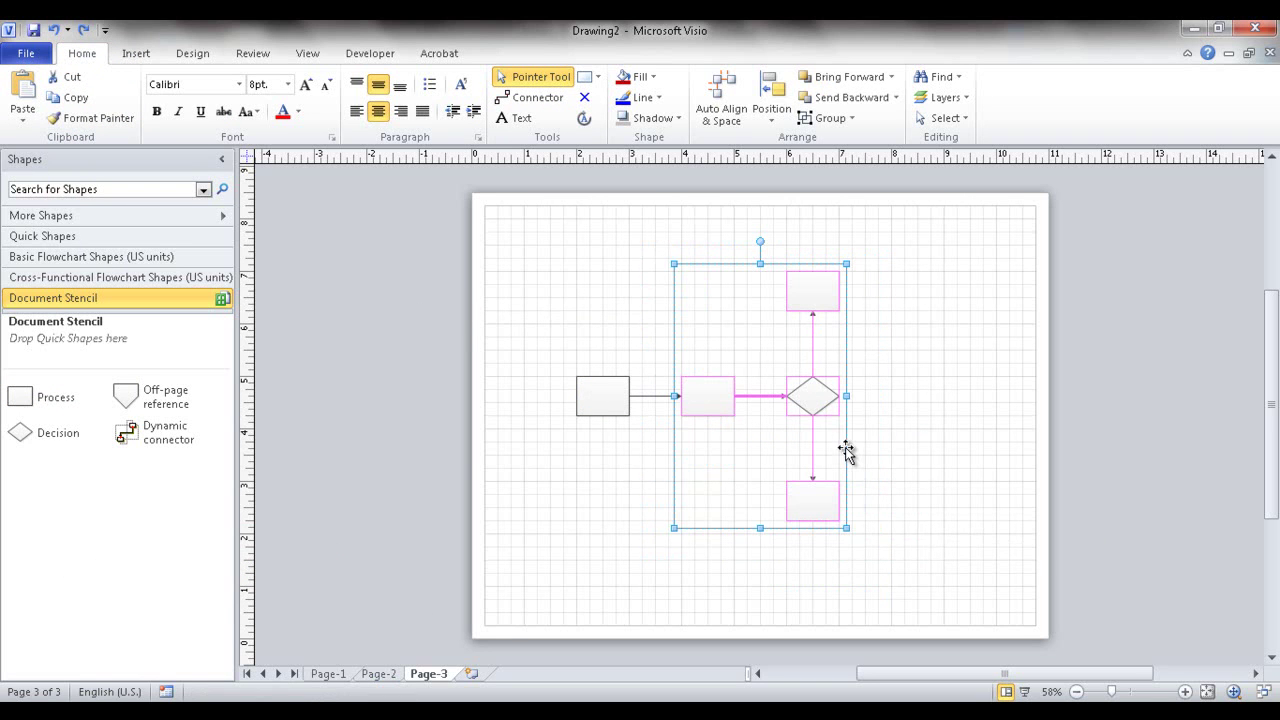
drag(845, 450, 909, 448)
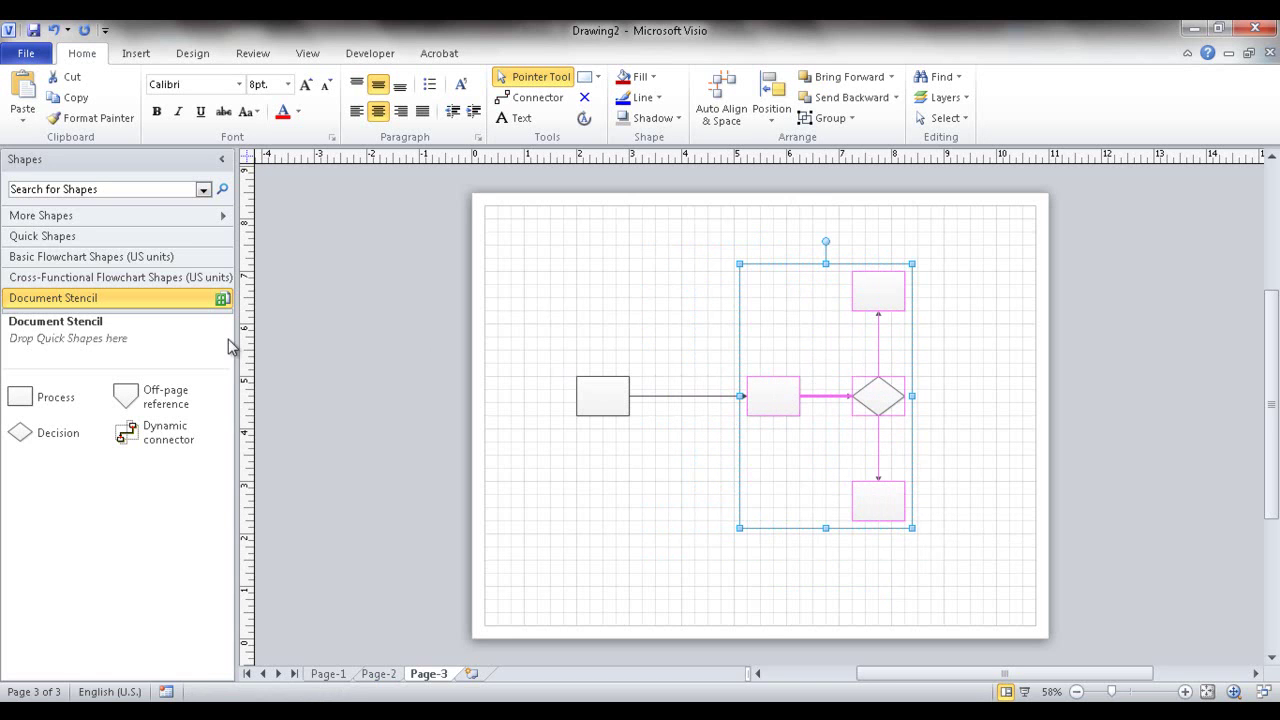
drag(40, 397, 688, 396)
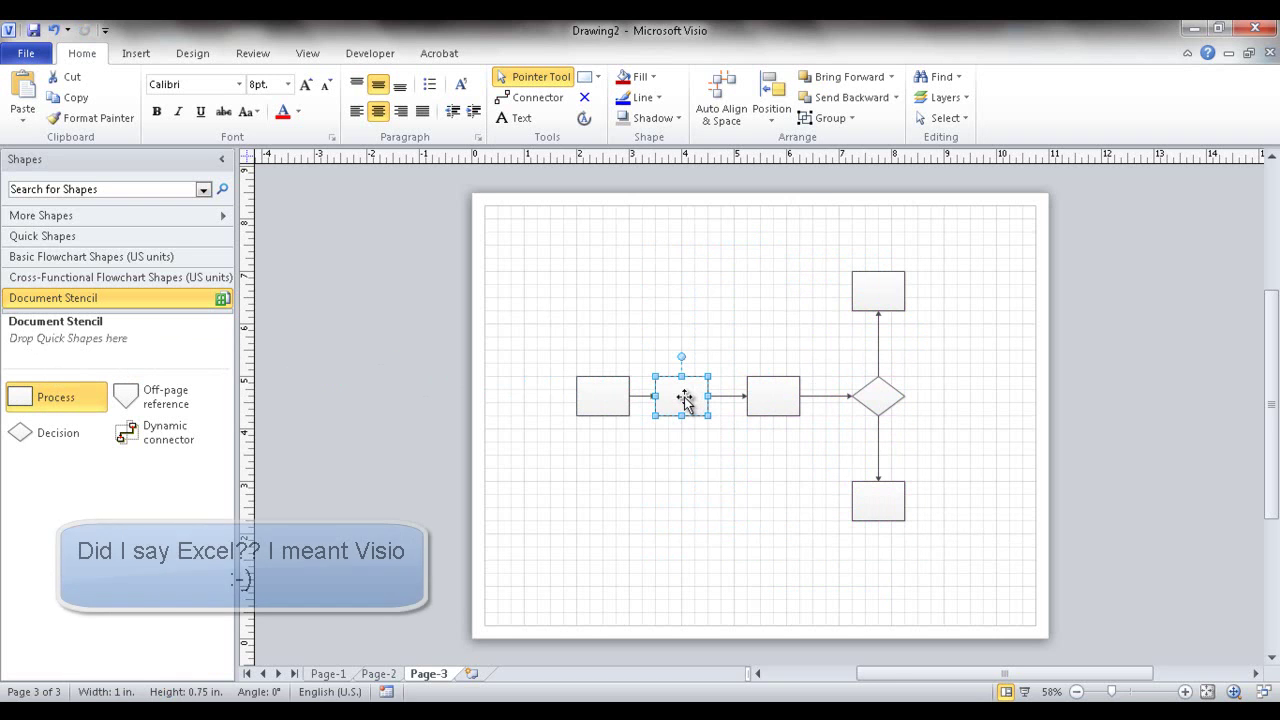
click(729, 495)
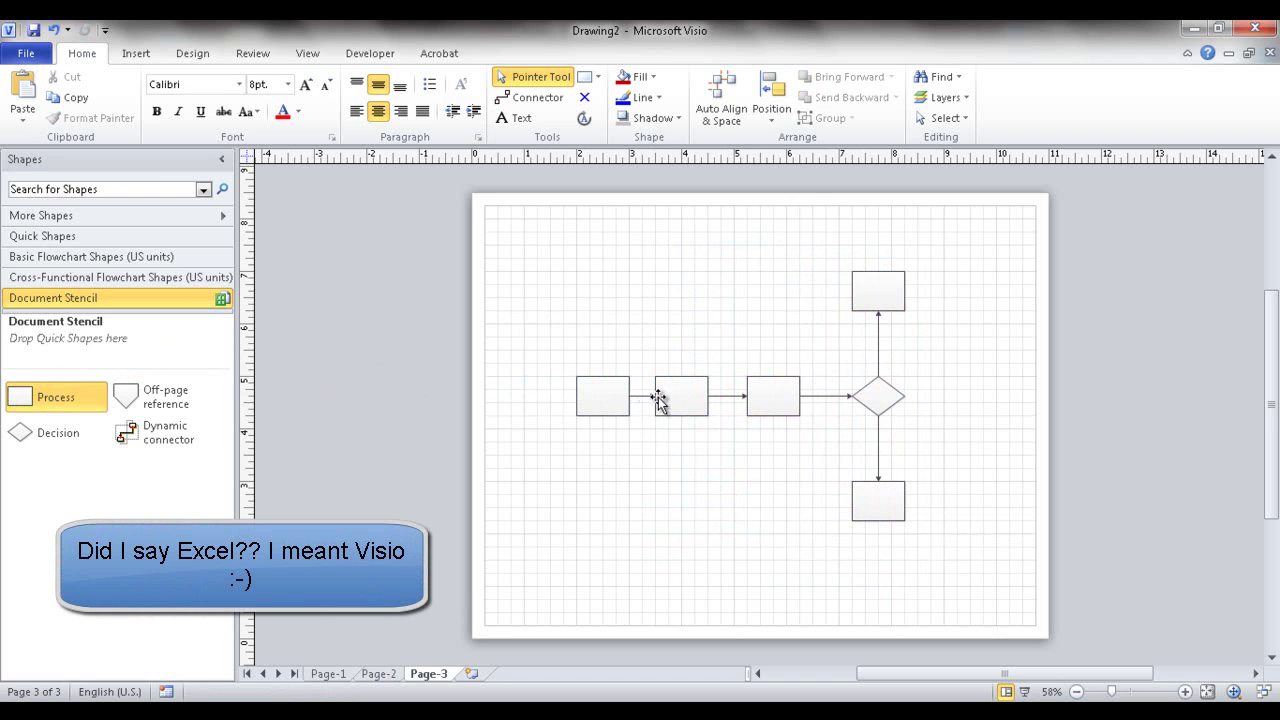
click(661, 400)
click(642, 396)
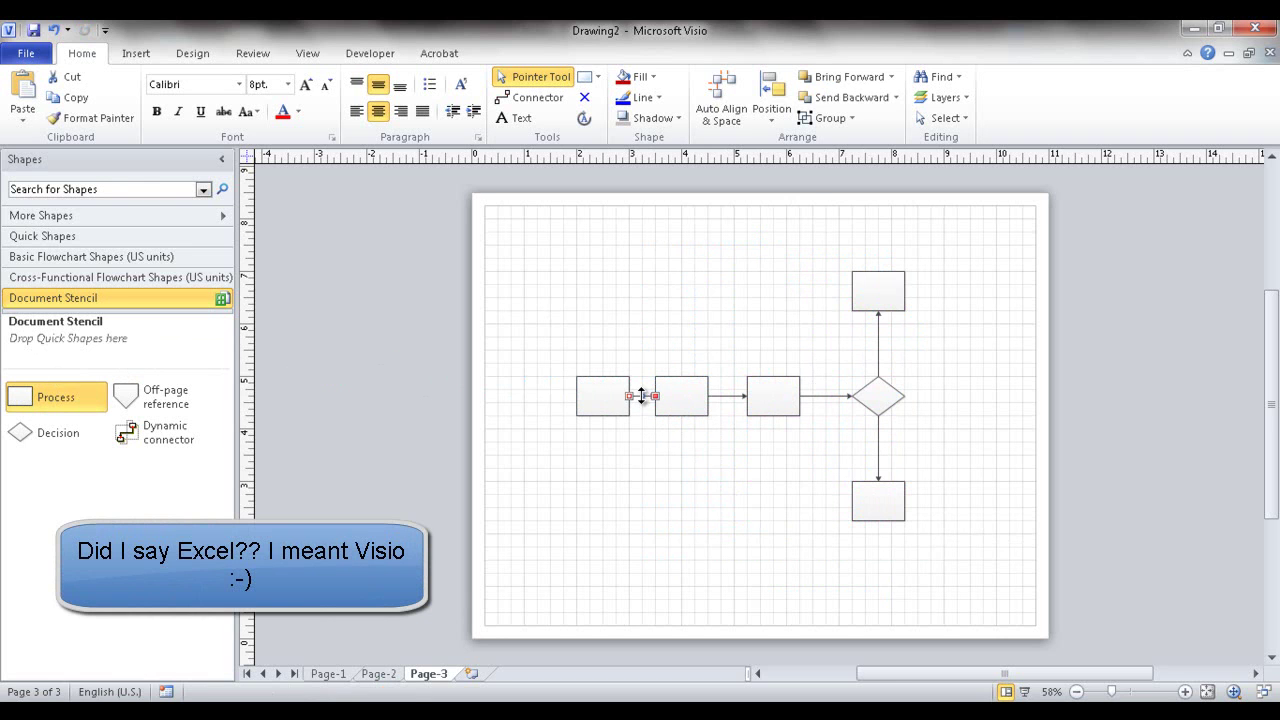
mouse_move(674, 390)
mouse_down()
mouse_move(672, 317)
mouse_move(785, 505)
mouse_move(660, 397)
mouse_move(674, 380)
mouse_move(678, 402)
mouse_up()
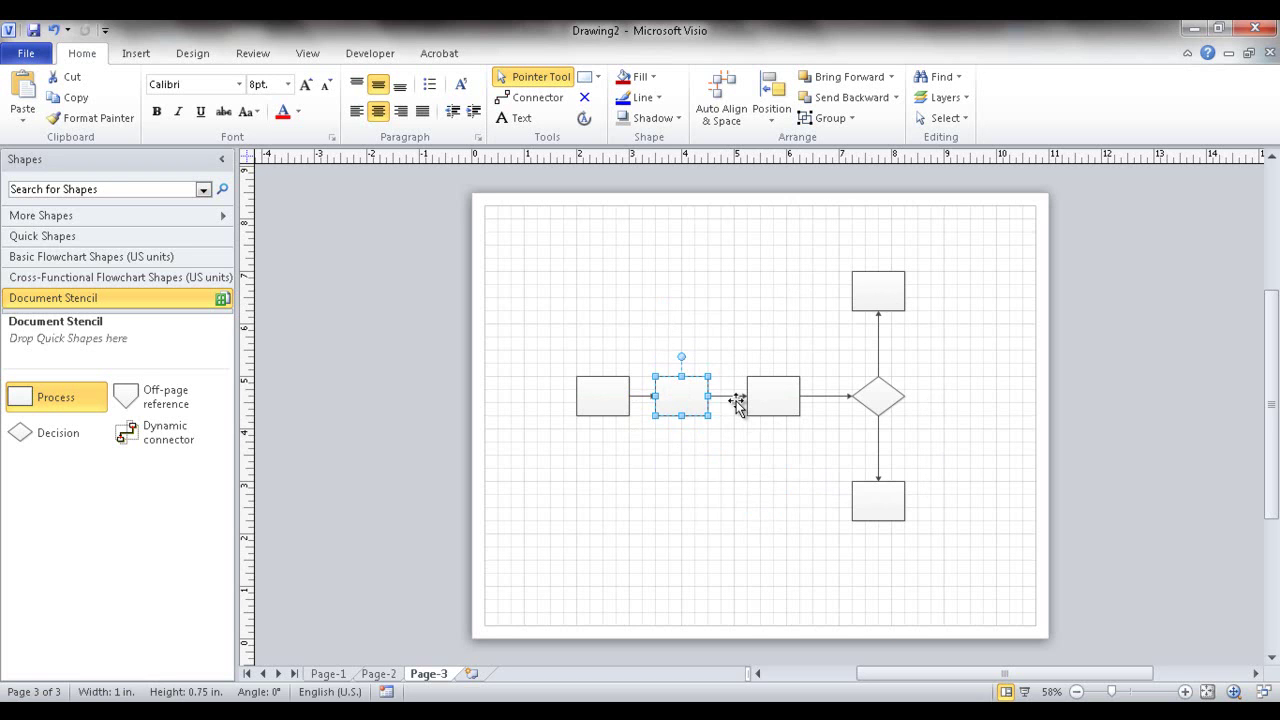
mouse_move(677, 400)
Add a new page and place one Process shape from the Document Stencil and another from the Basic Flowchart Shapes stencil
click(472, 675)
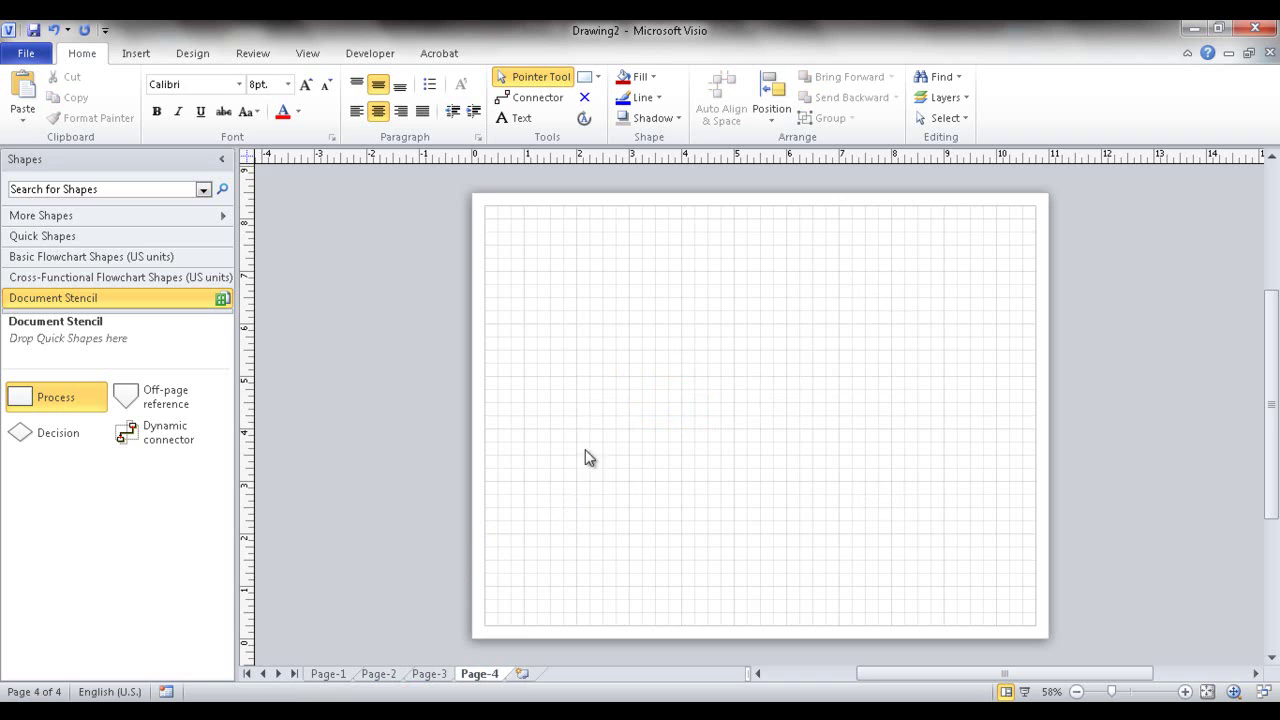
drag(57, 396, 609, 400)
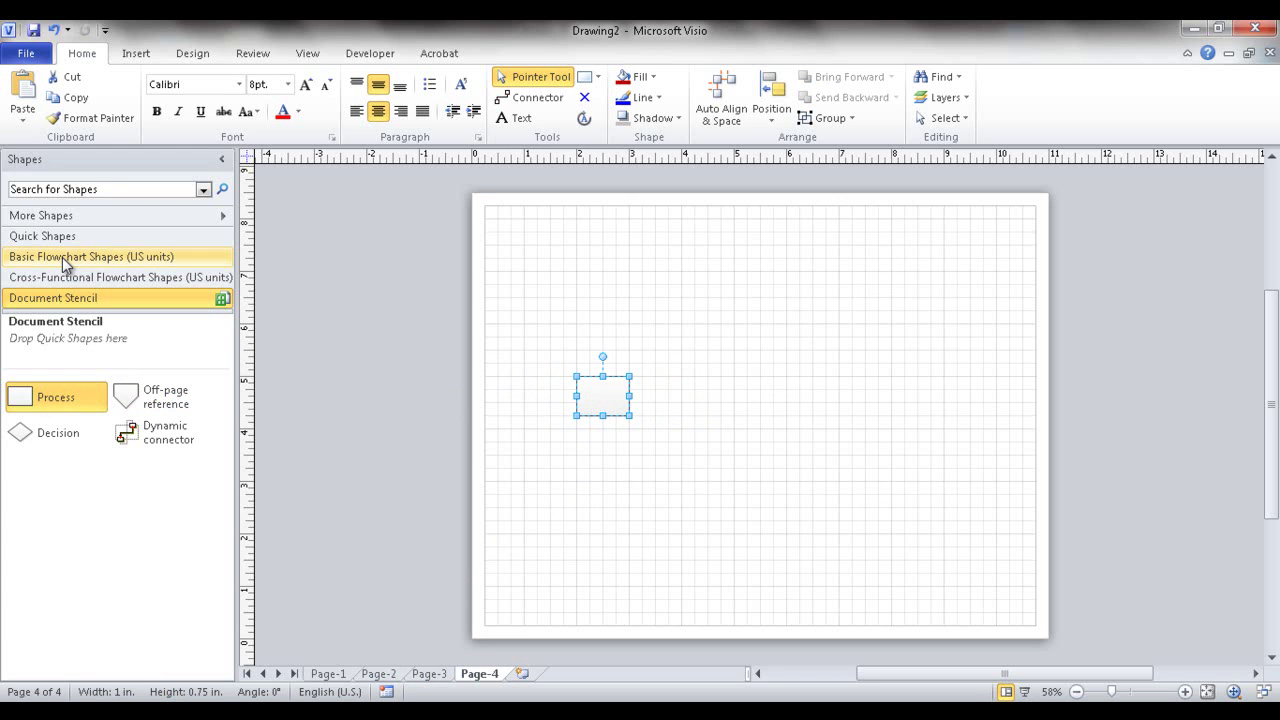
click(95, 256)
drag(28, 342, 710, 320)
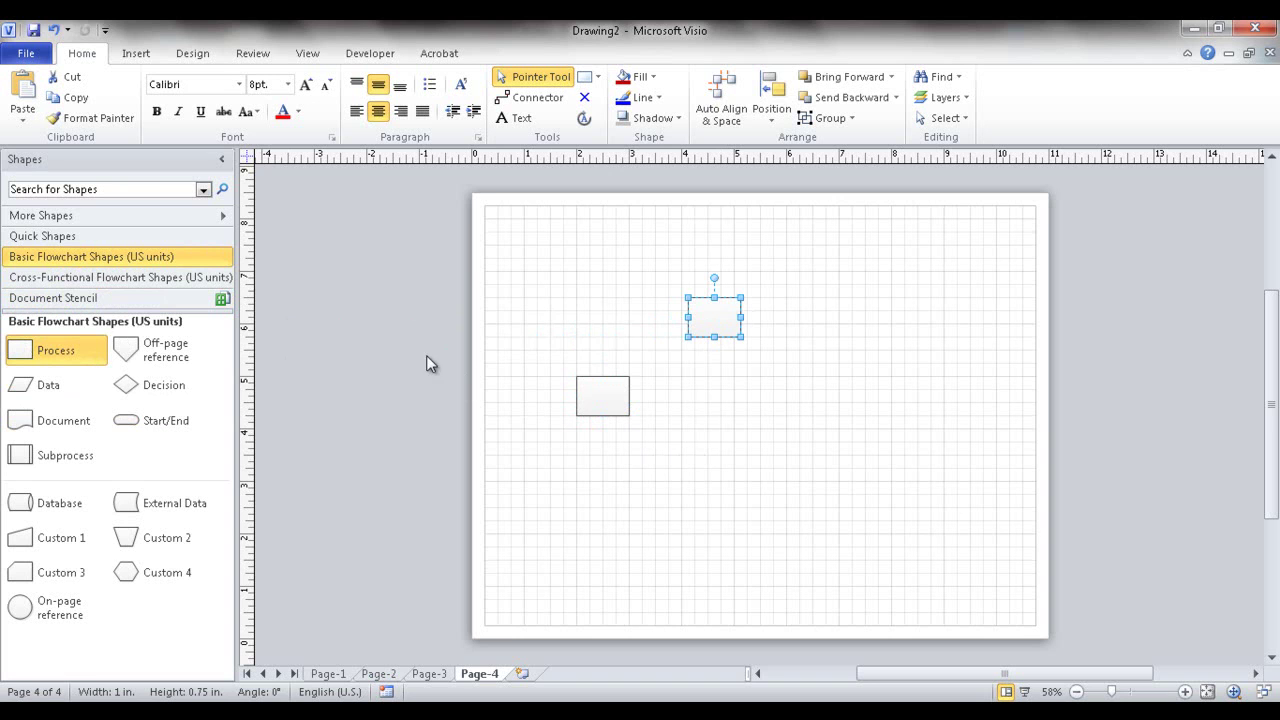
Duplicate the upper Process shape and move the copy below and to the right of the original
mouse_move(602, 397)
key(ctrl+d)
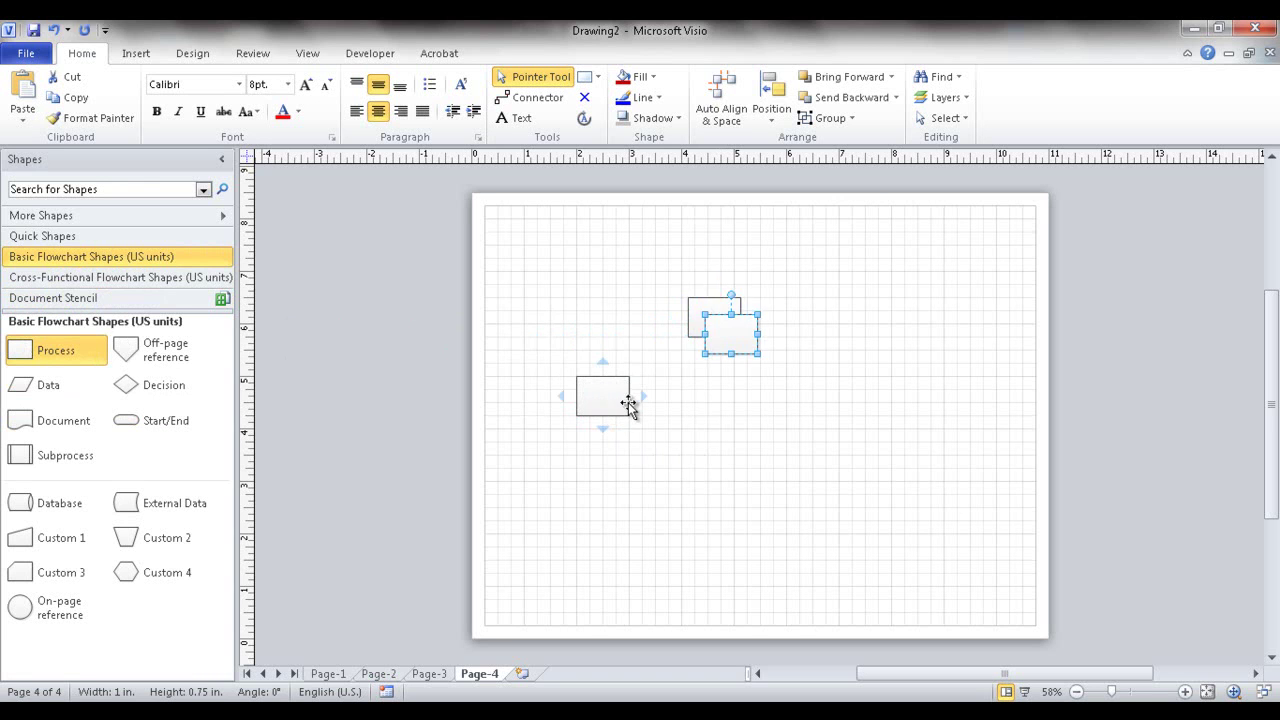
drag(723, 340, 772, 375)
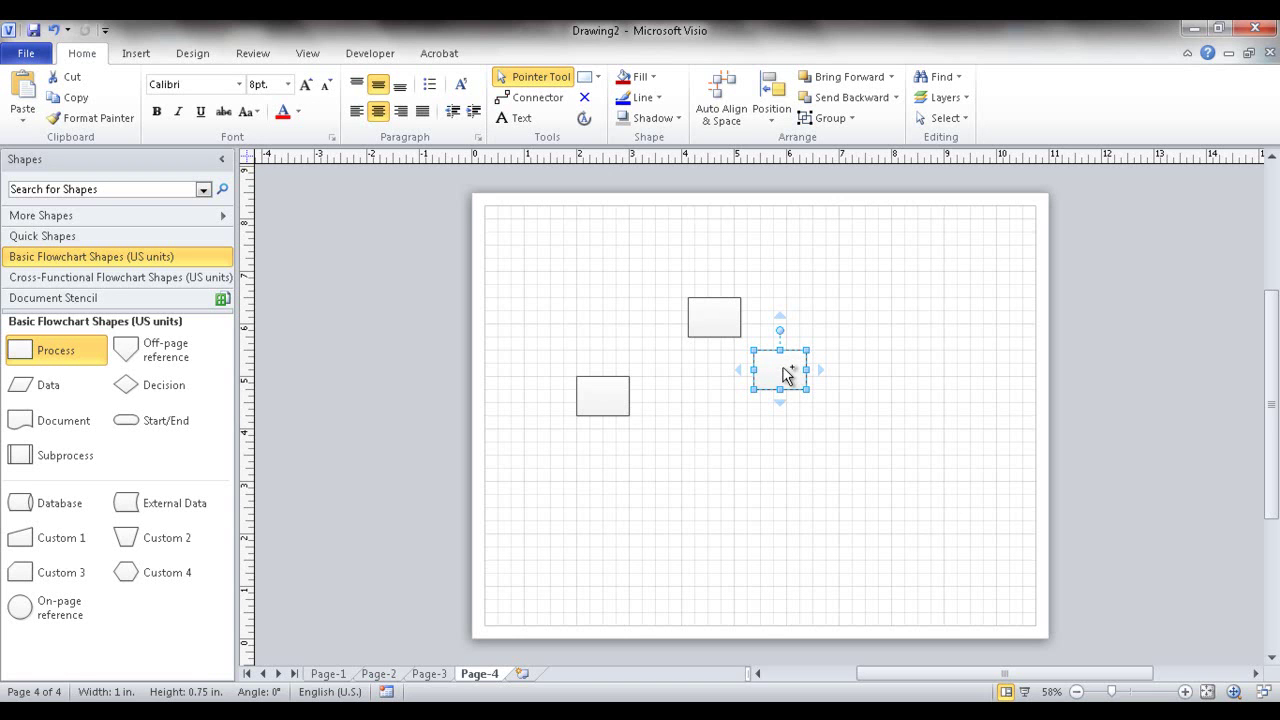
Duplicate the selected Process shape to its lower right, and make copies of the leftmost one at the page's lower center and upper right
key(ctrl+d)
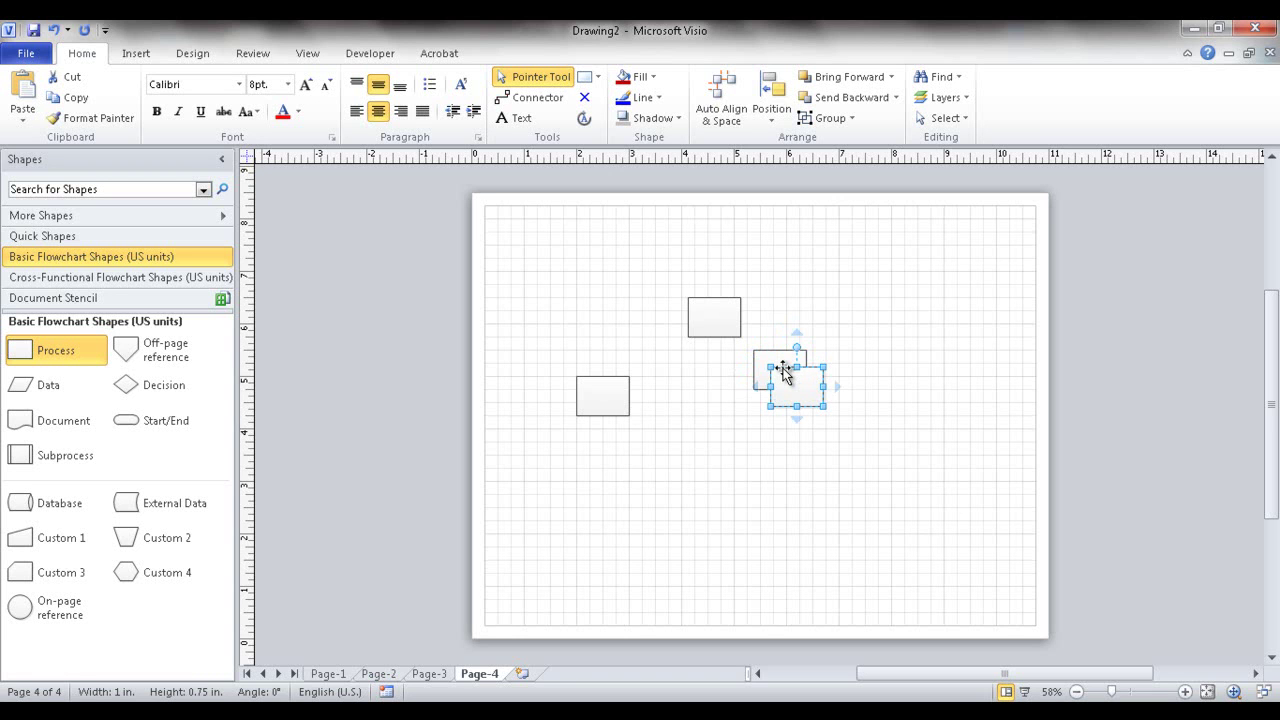
drag(797, 382, 839, 403)
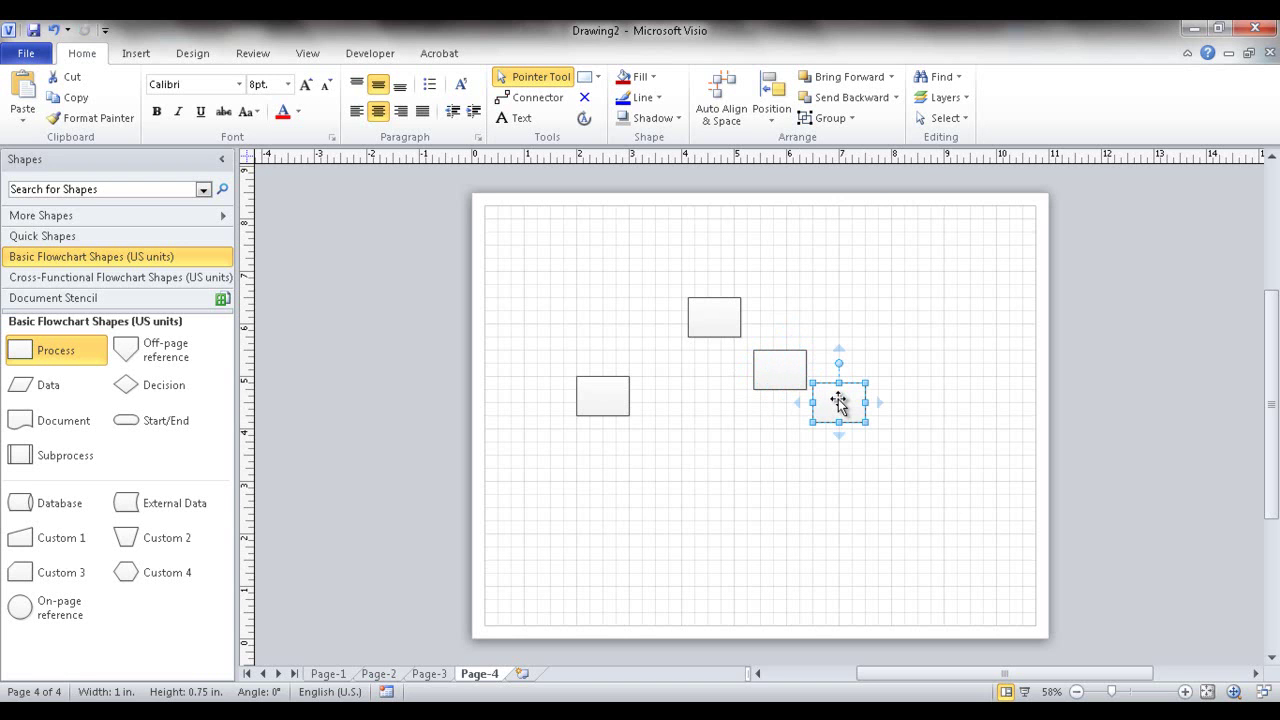
click(604, 406)
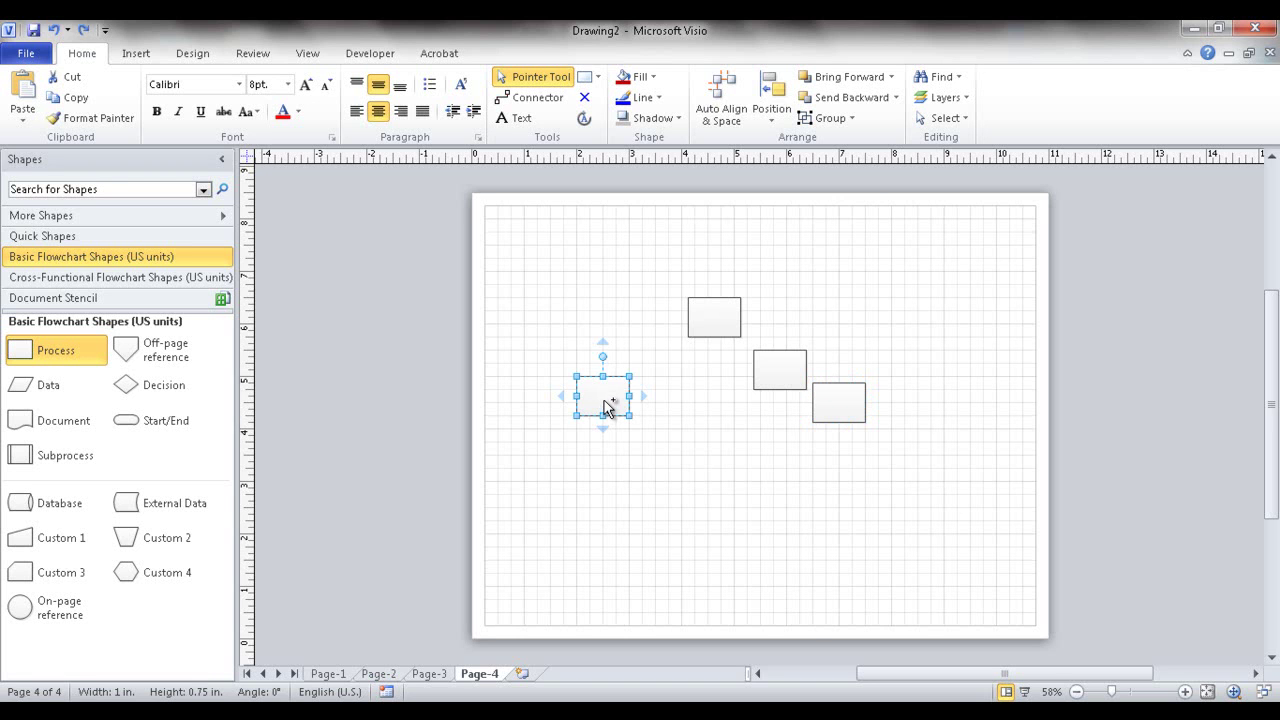
drag(606, 408, 722, 496)
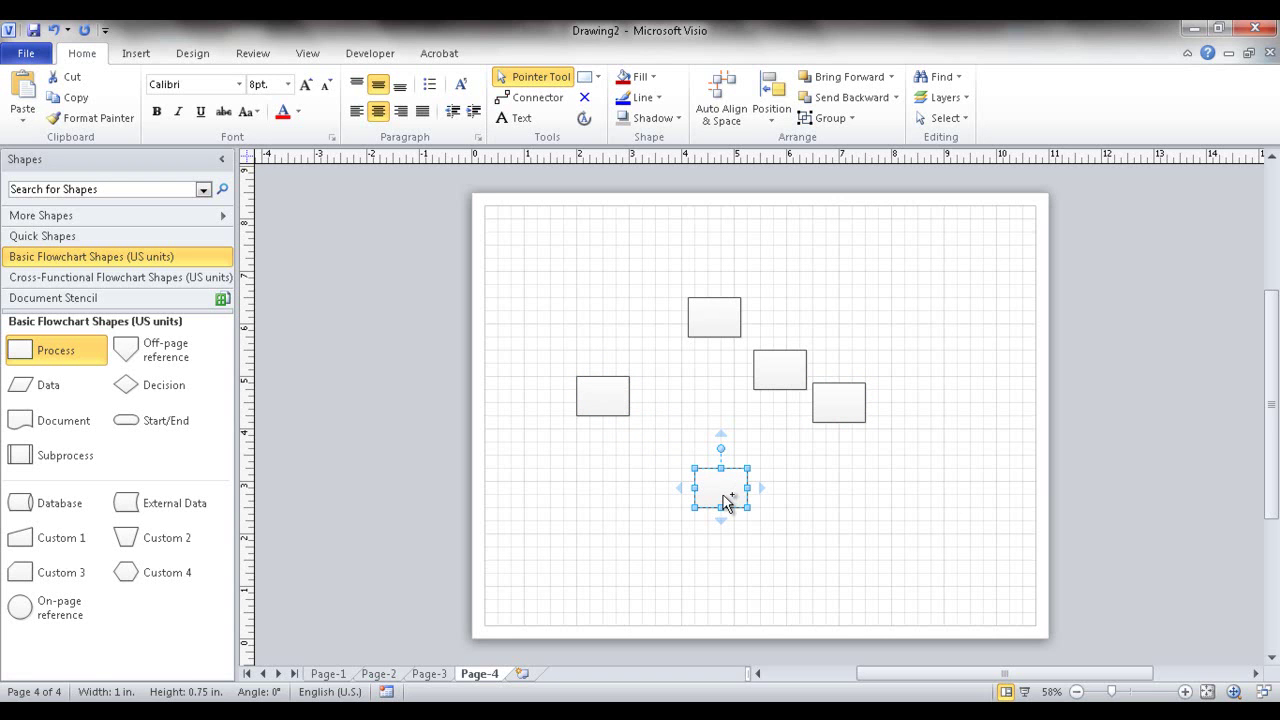
drag(727, 503, 947, 273)
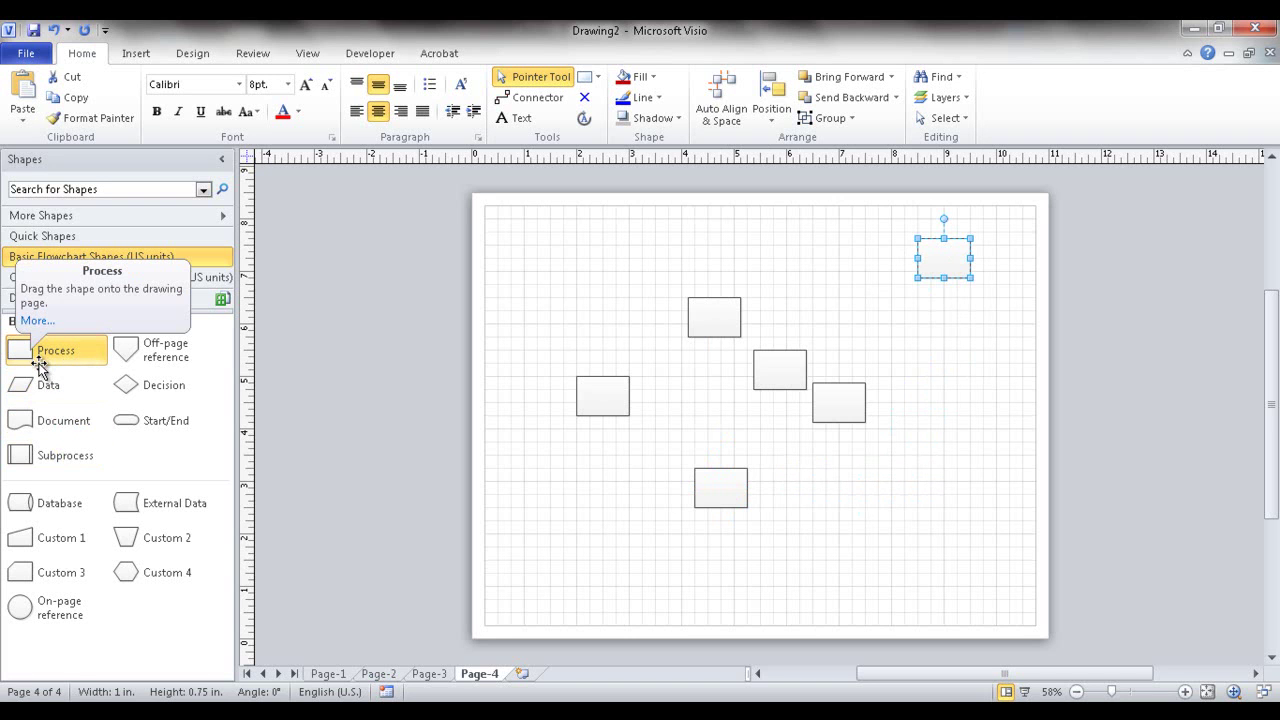
click(936, 330)
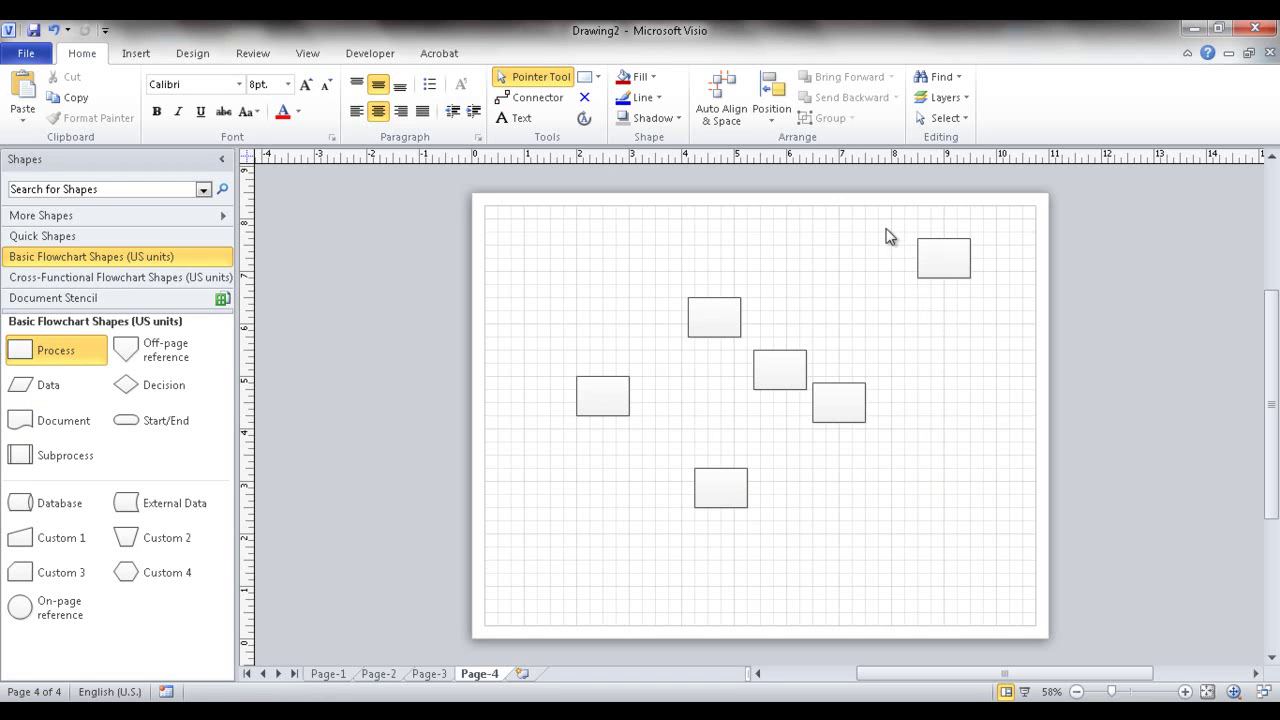
Replace the upper-right Process shape's side connection points with points at its corners, its center and just outside its left edge
drag(878, 213, 1027, 343)
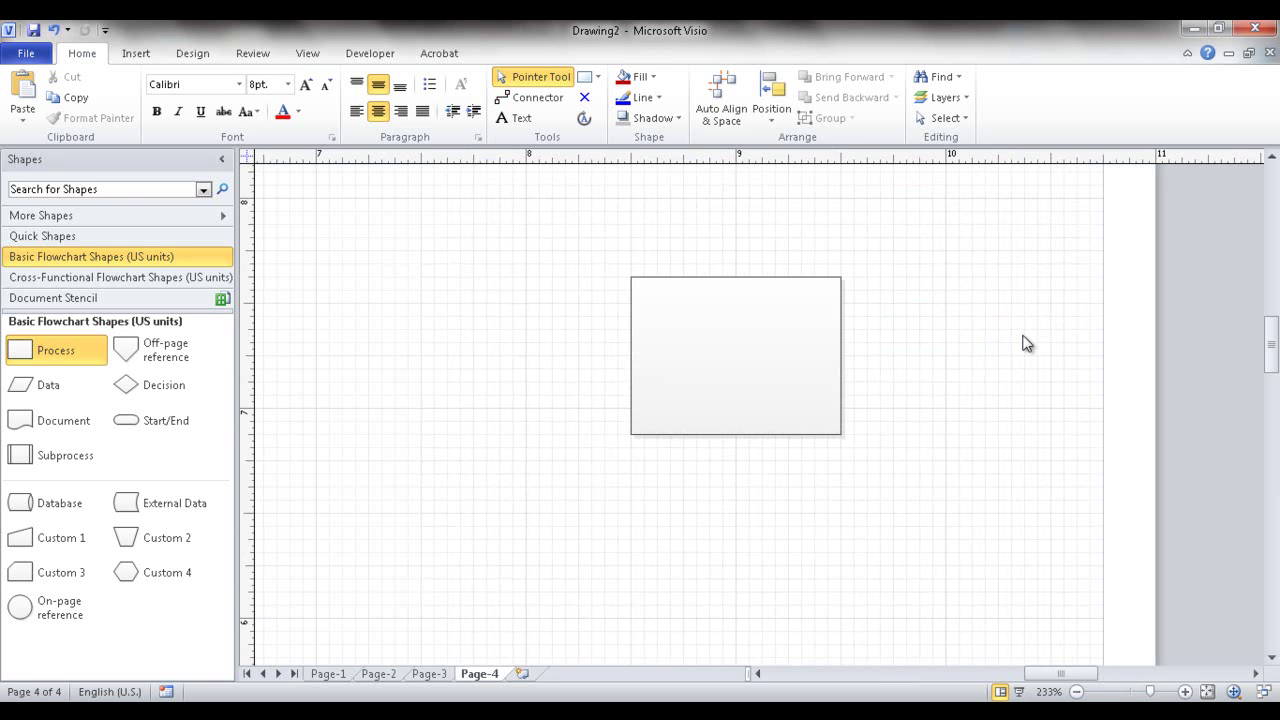
click(761, 328)
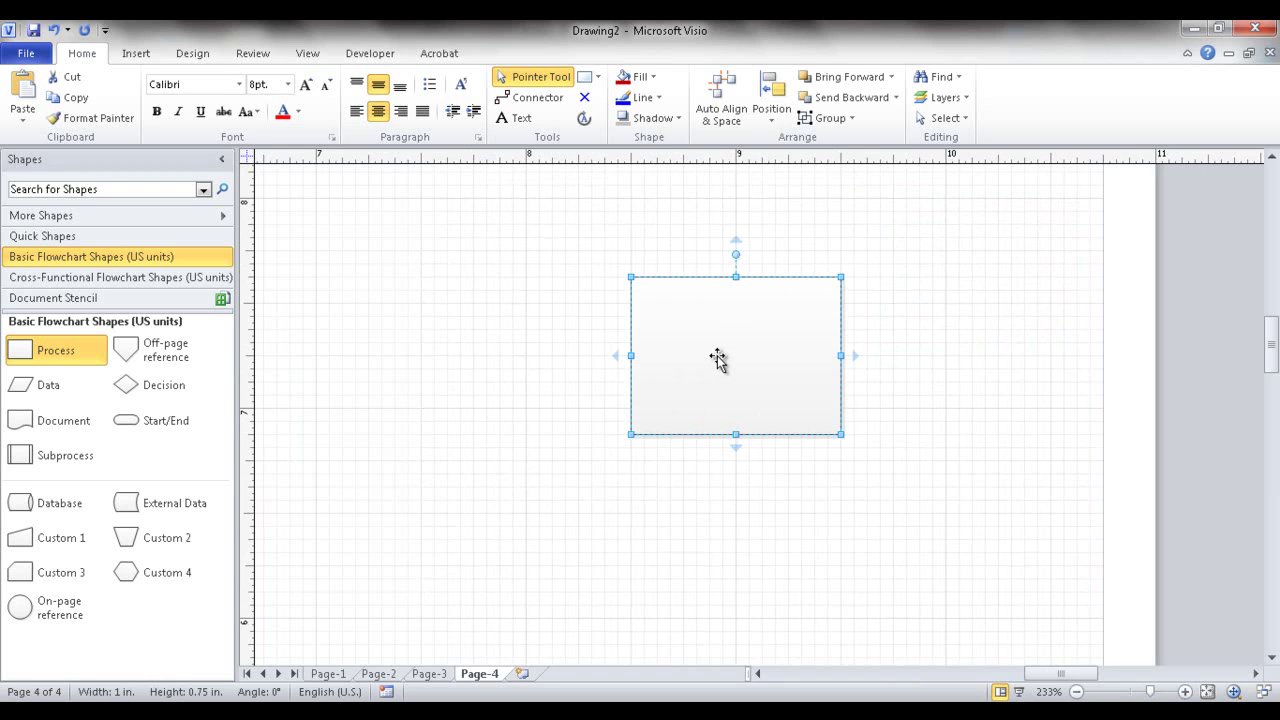
key(Escape)
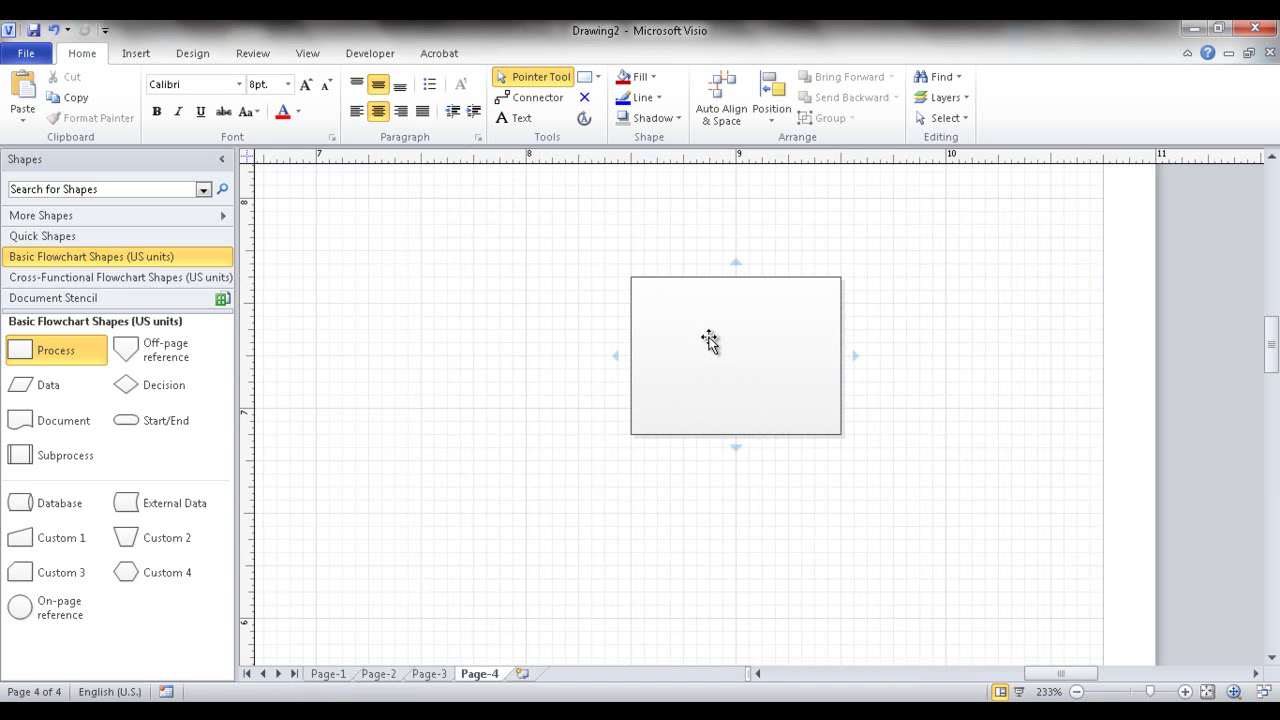
click(585, 99)
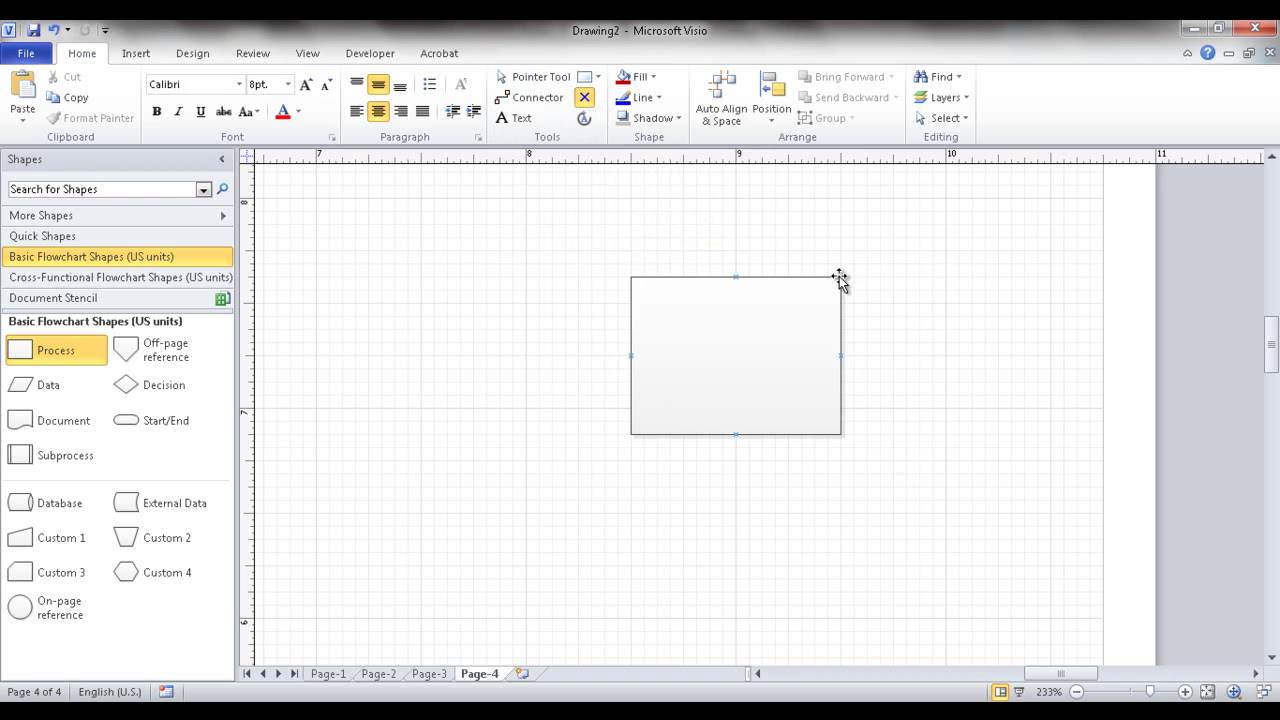
click(840, 358)
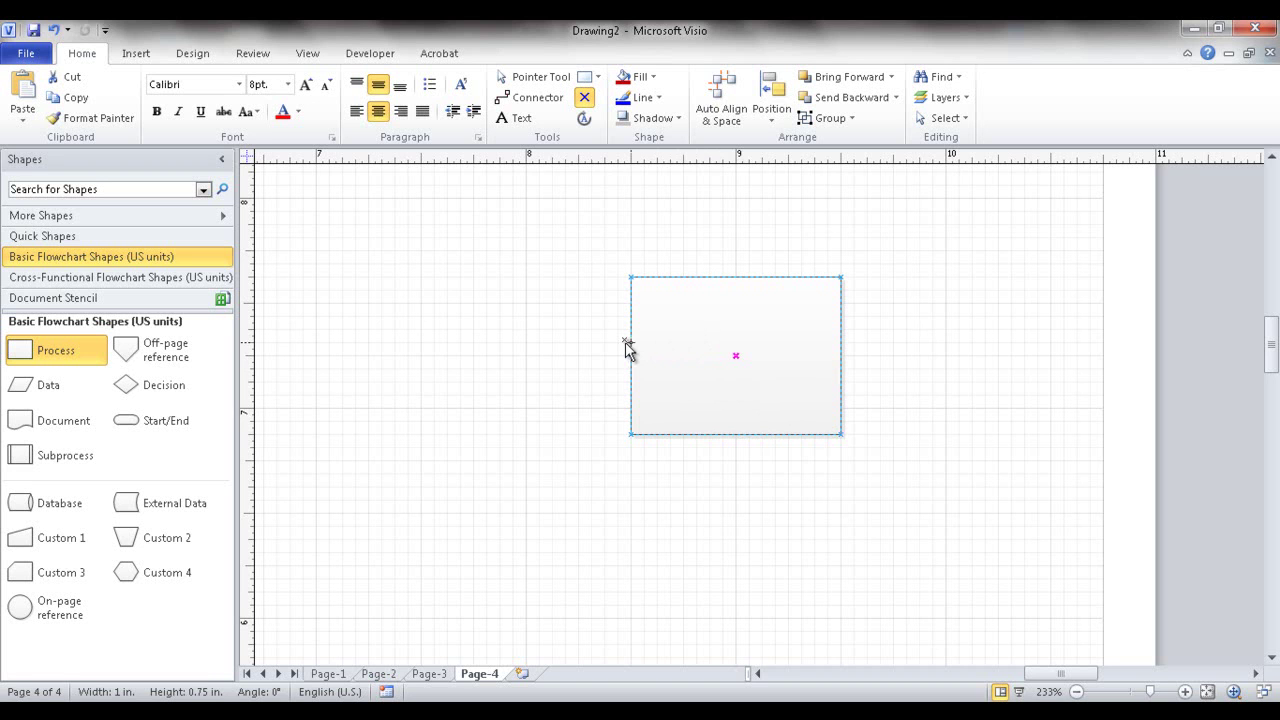
ctrl+click(585, 343)
click(1207, 692)
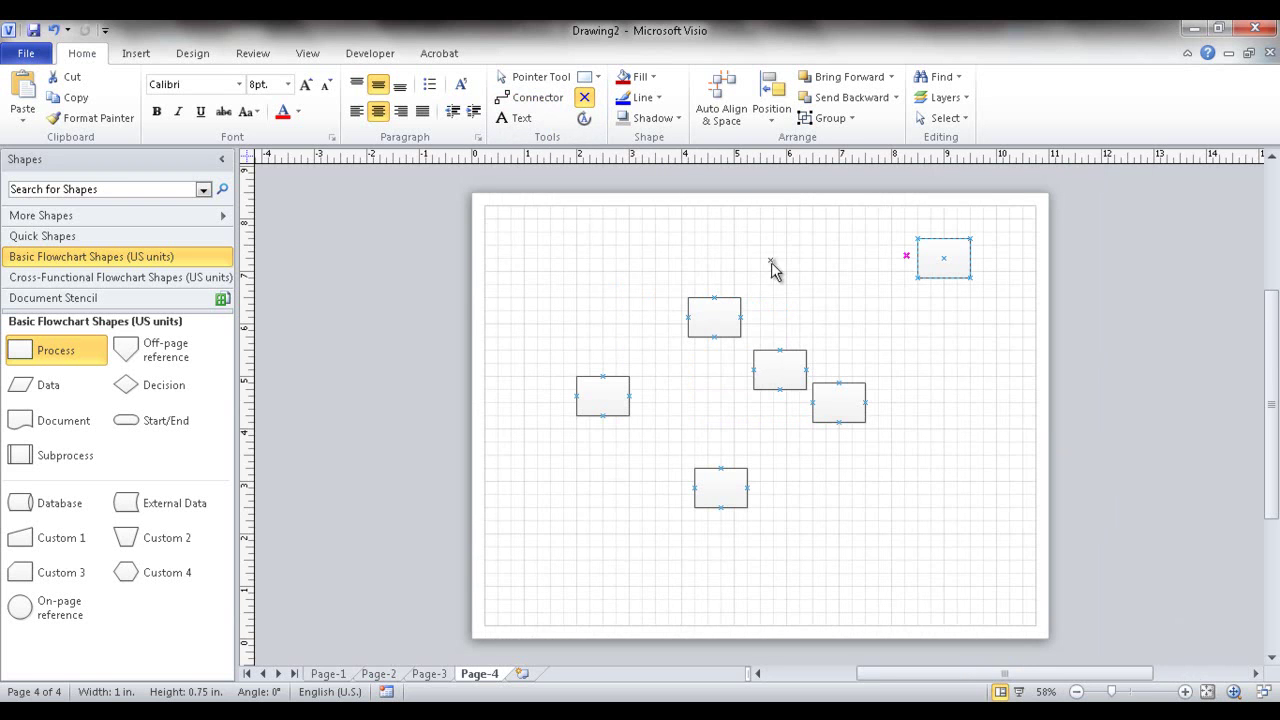
click(530, 77)
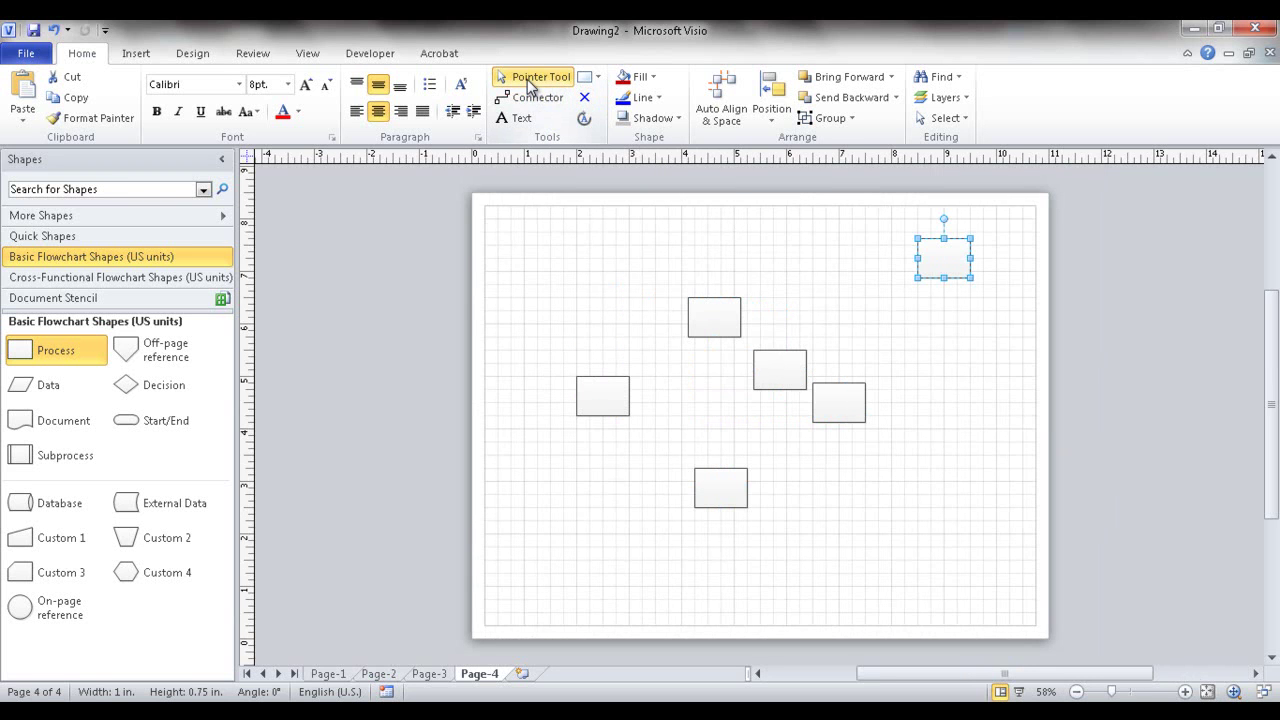
Move the Process shape at 7 inches across below the upper-right one and connect it to the connection point outside that shape's left edge
drag(839, 410, 957, 358)
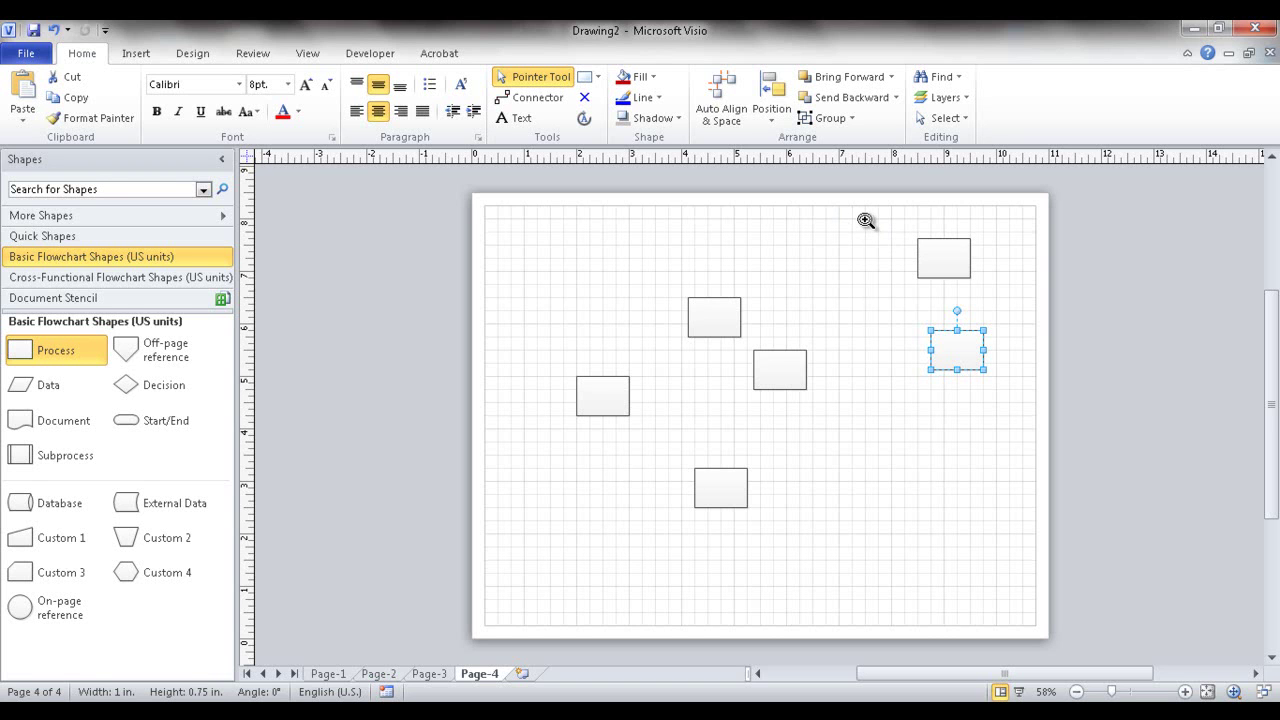
drag(866, 221, 1034, 400)
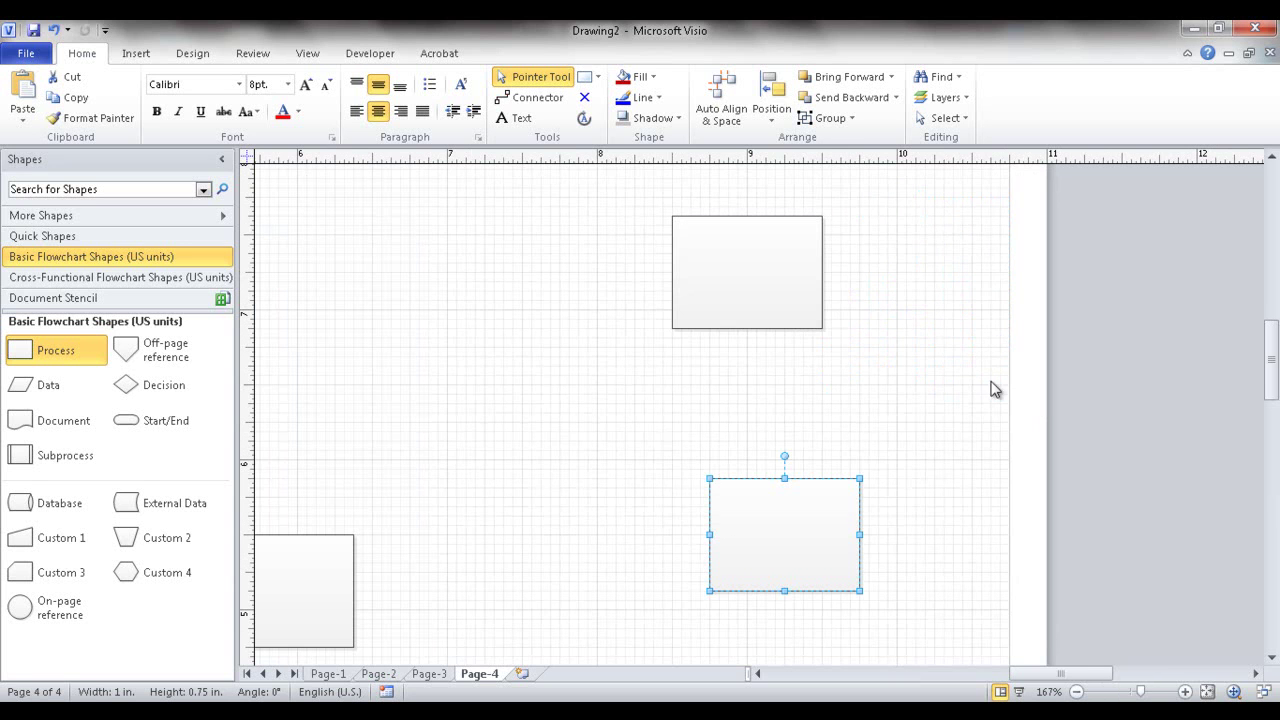
click(546, 102)
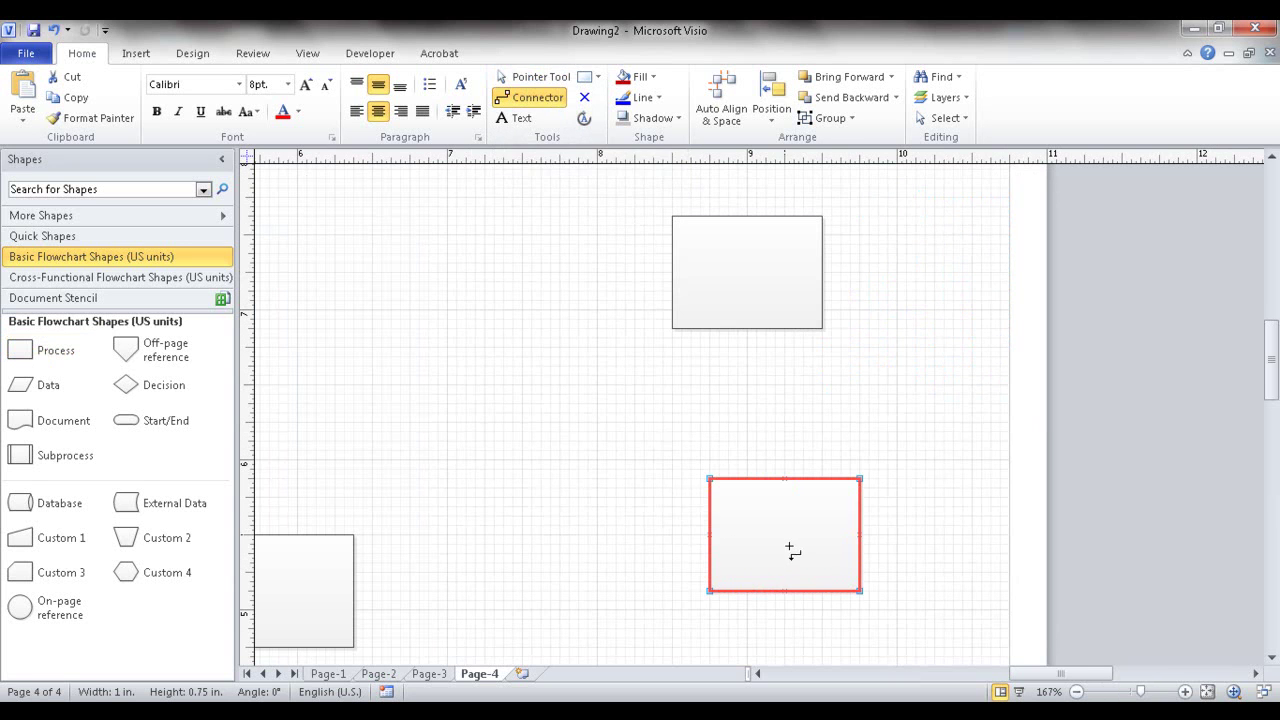
mouse_move(779, 517)
drag(790, 545, 766, 388)
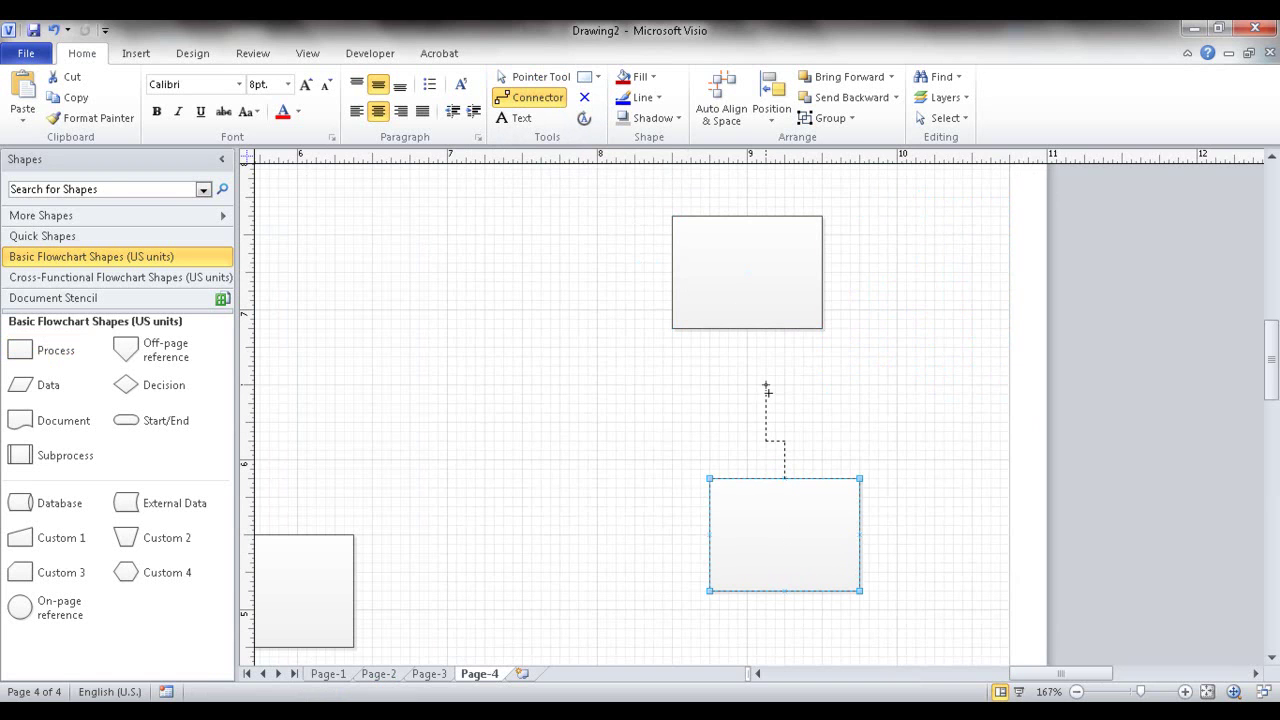
drag(773, 306, 634, 266)
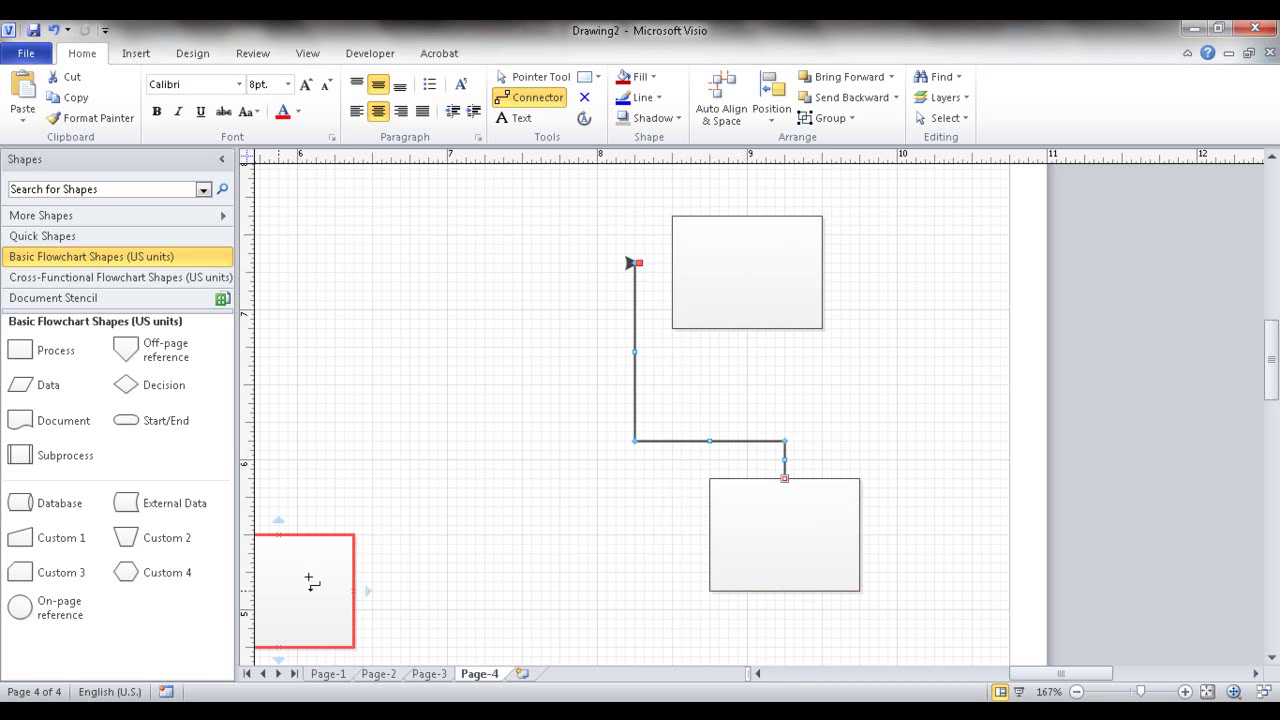
Draw a connector from the middle Process shape to the center connection point of the upper-right Process shape
drag(310, 582, 625, 450)
drag(805, 355, 747, 272)
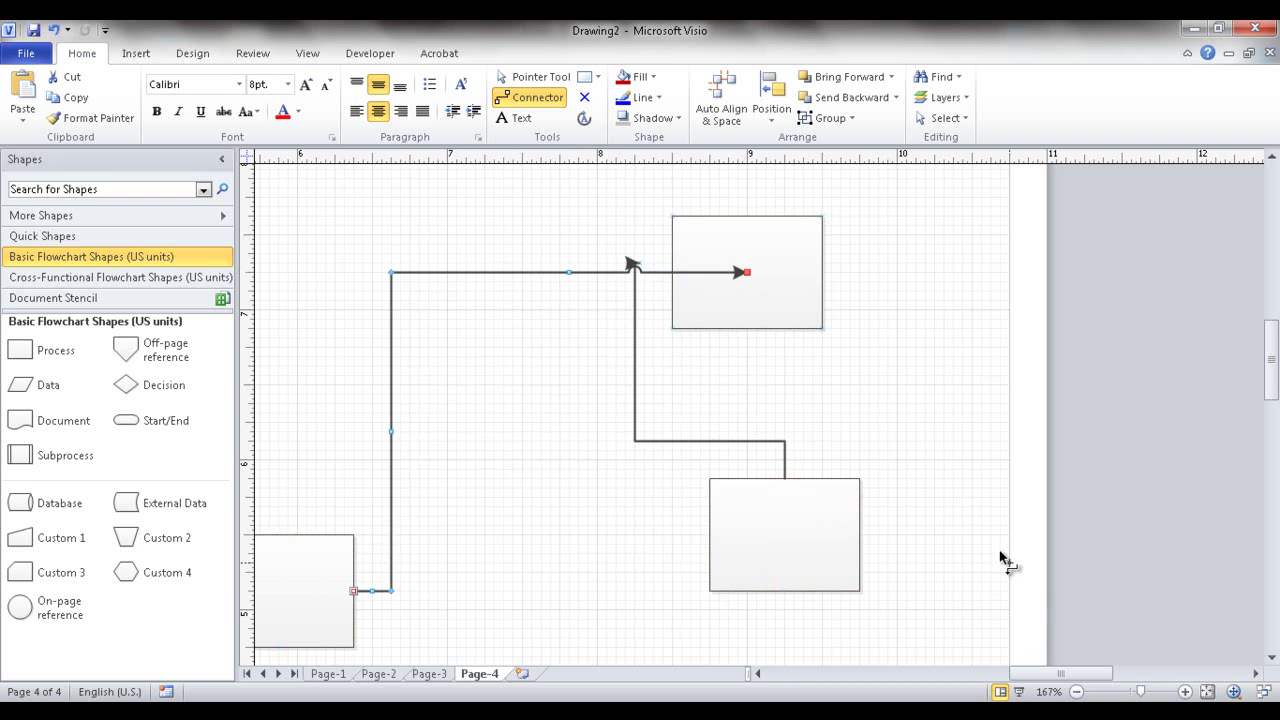
click(1208, 691)
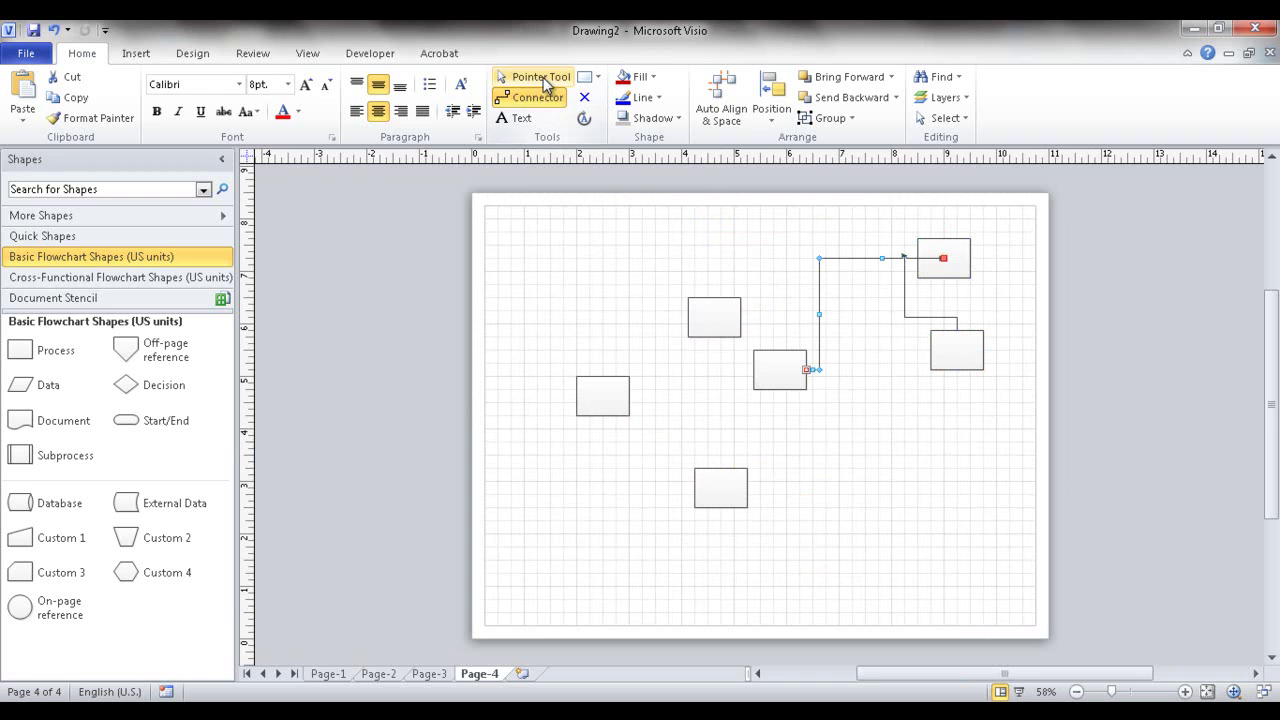
Move the Process shape holding the custom connection points down and left, and back up about 4 inches, to reroute its connectors
click(543, 80)
drag(955, 275, 878, 488)
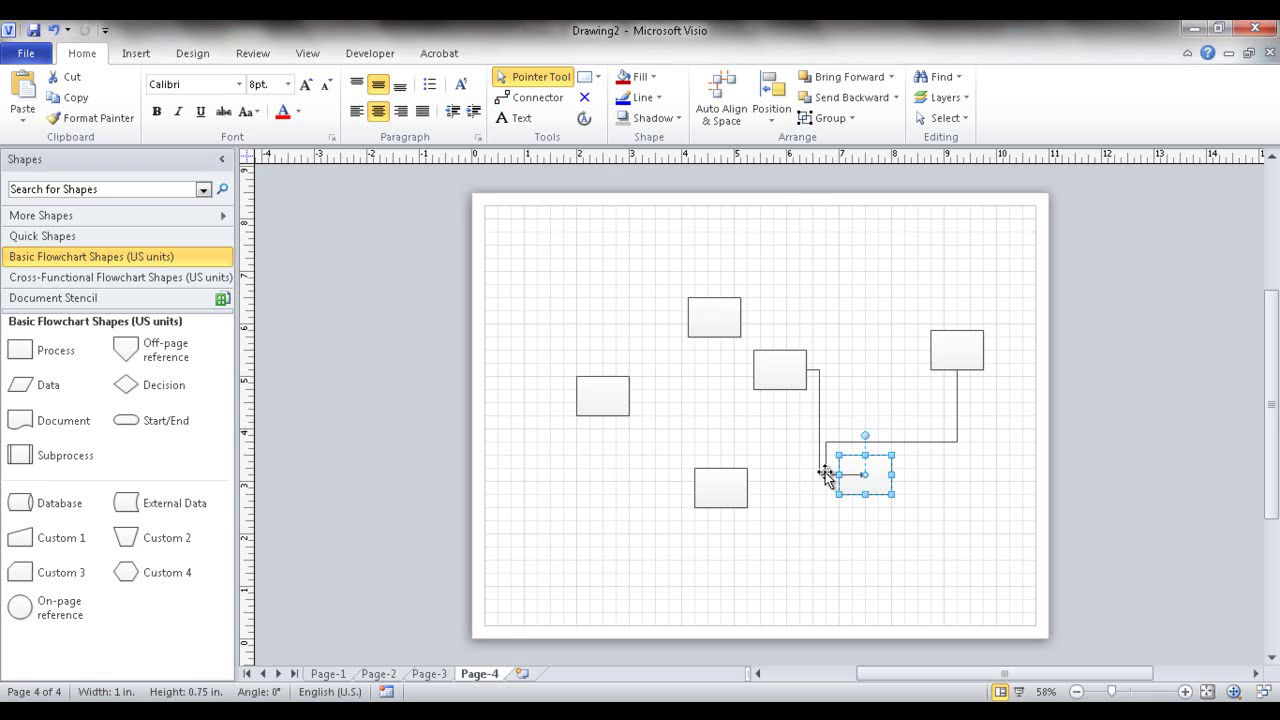
drag(816, 468, 882, 278)
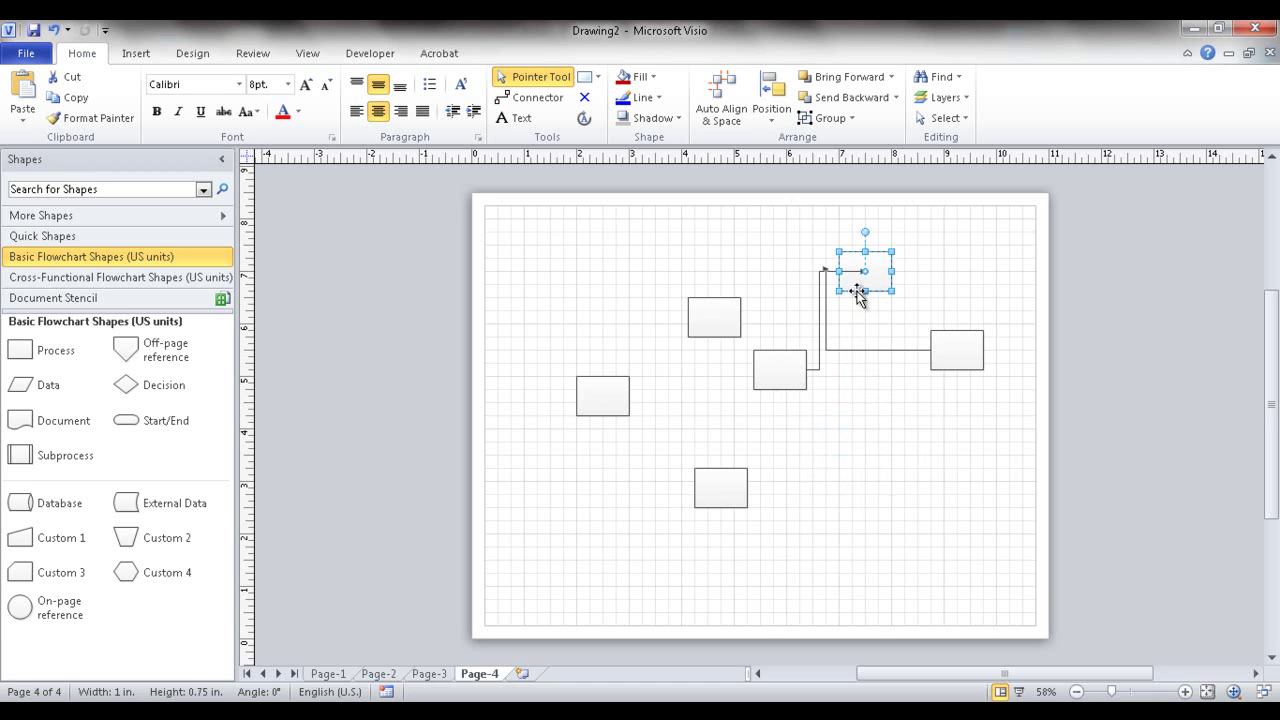
mouse_move(889, 284)
Add a new page with a row of three Process shapes, and stagger them by moving the second down and the third down and right
click(521, 676)
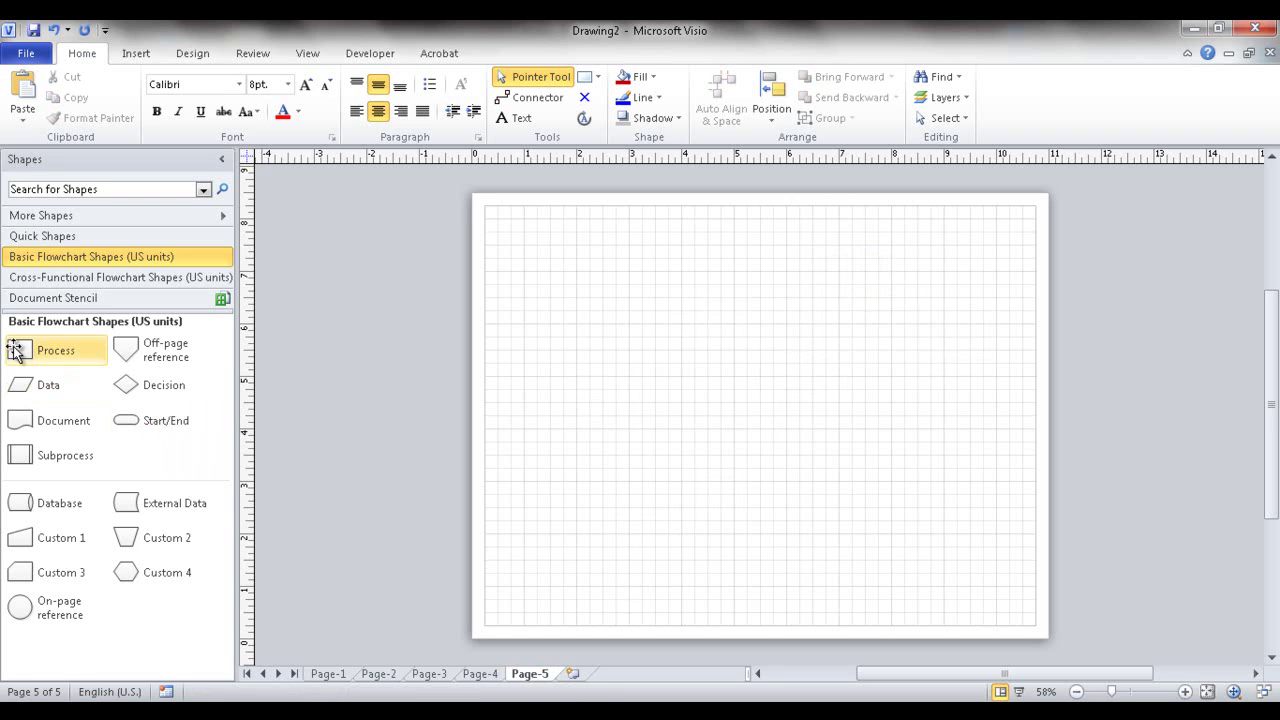
drag(20, 350, 601, 346)
mouse_move(603, 346)
drag(602, 351, 827, 359)
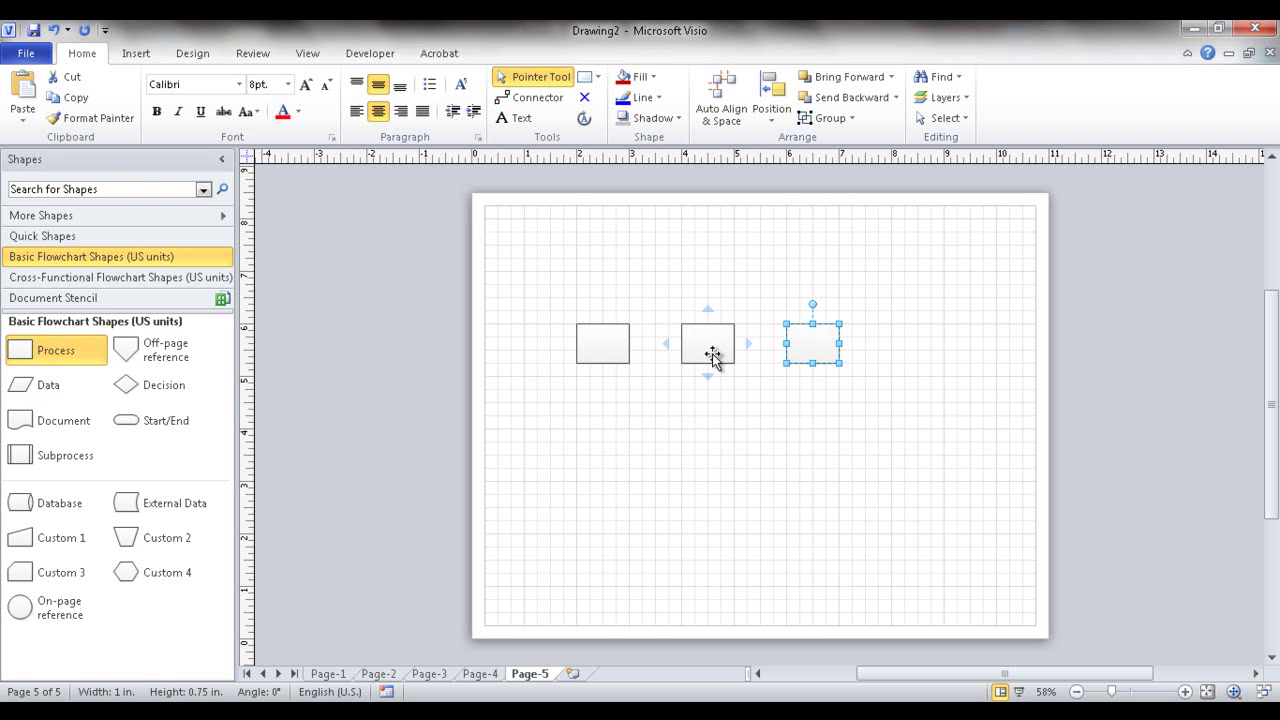
drag(712, 346, 713, 405)
drag(817, 346, 867, 372)
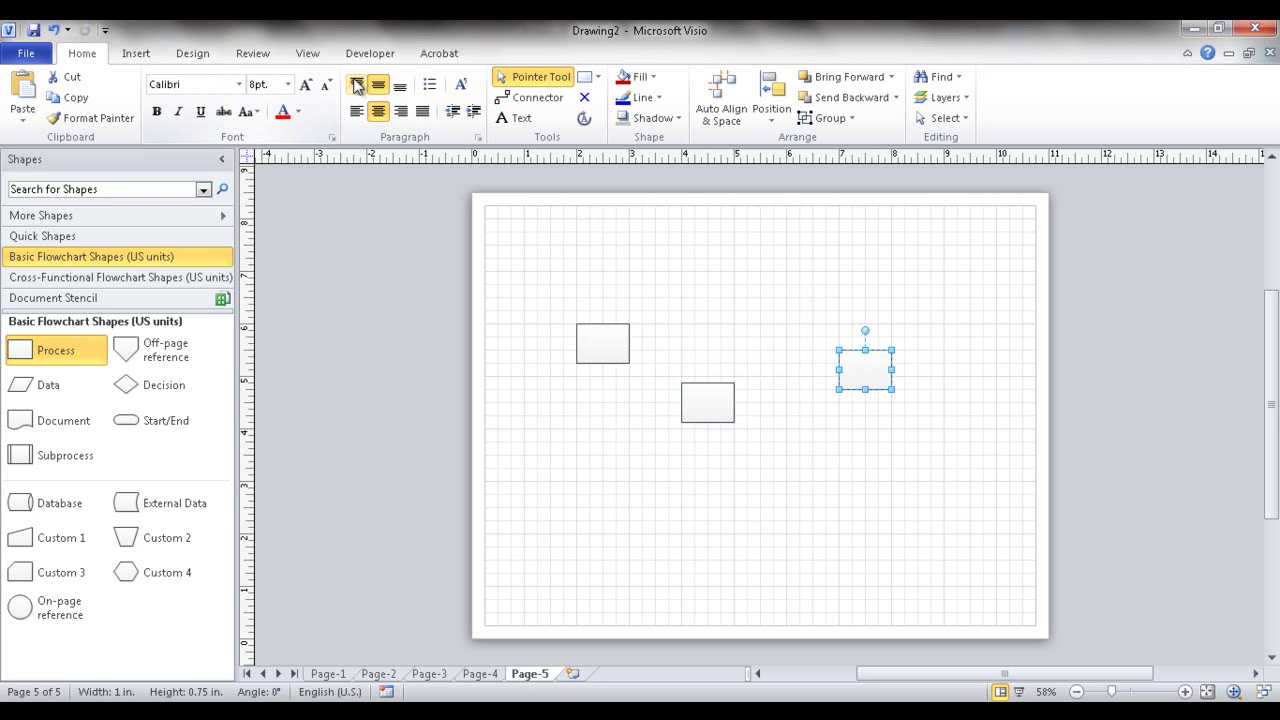
Place a horizontal guide at about 7 inches on the vertical ruler and glue the tops of all three Process shapes to it
click(314, 60)
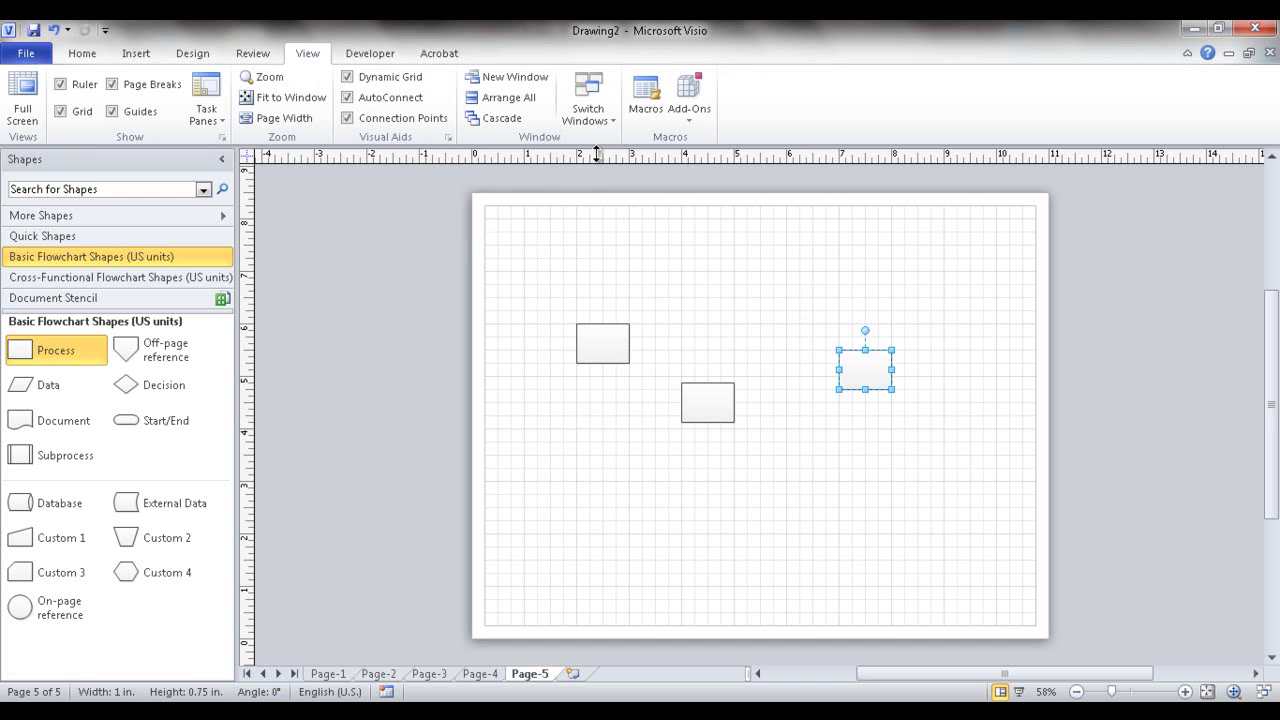
drag(600, 198, 606, 270)
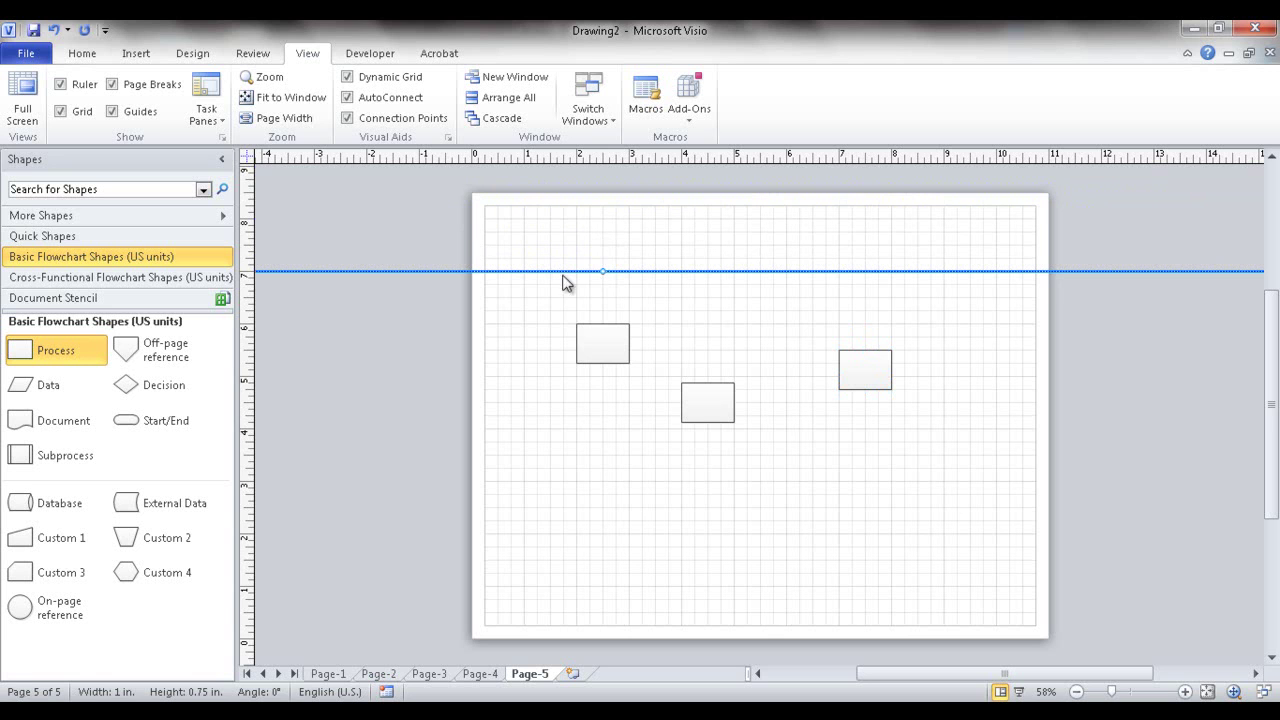
mouse_move(604, 346)
drag(603, 346, 594, 286)
drag(710, 410, 729, 304)
drag(874, 372, 888, 289)
Move the guide with its glued Process shapes down about 1.75 inches and back up near the 7-inch mark, and clear the selection
drag(430, 273, 434, 366)
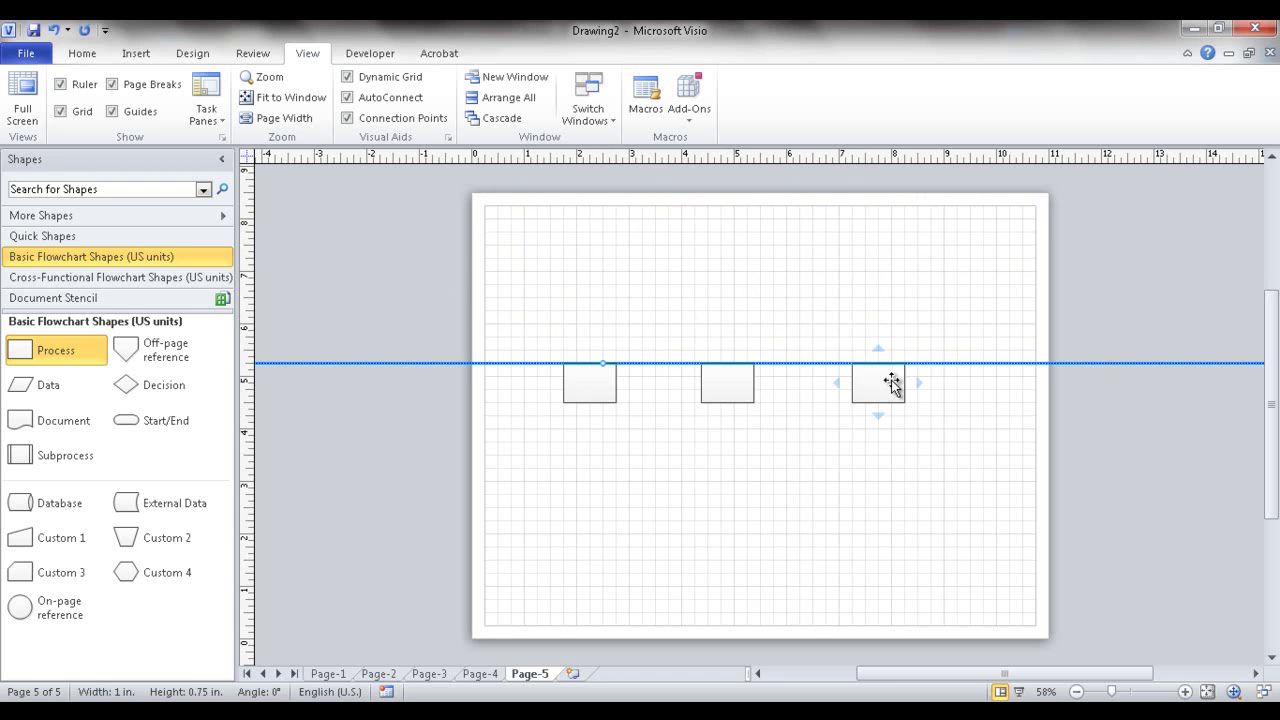
click(591, 401)
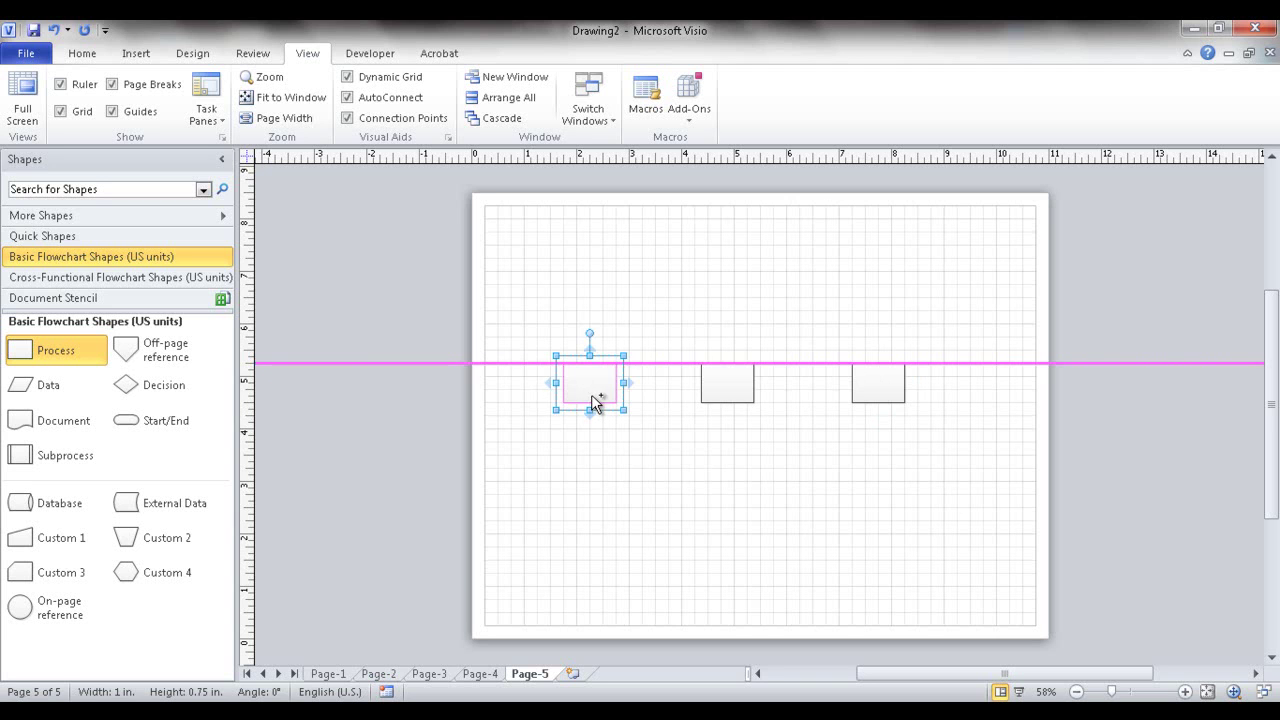
shift+click(720, 390)
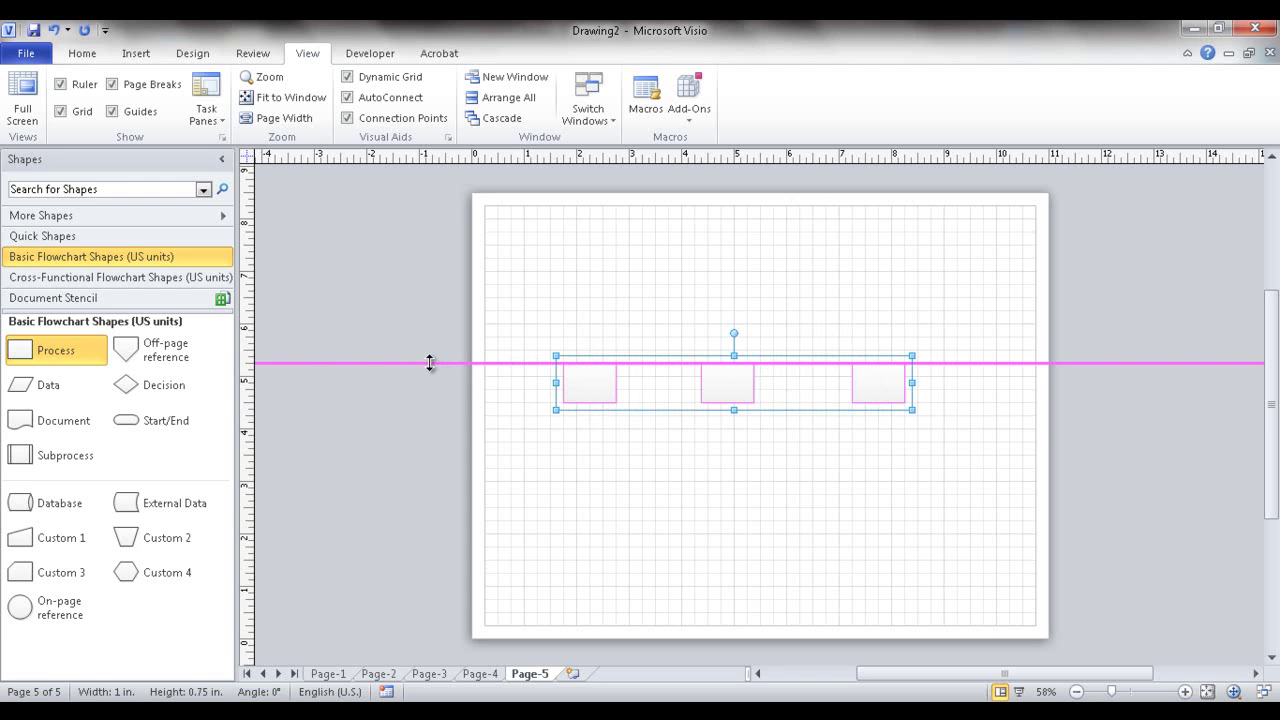
drag(430, 363, 430, 280)
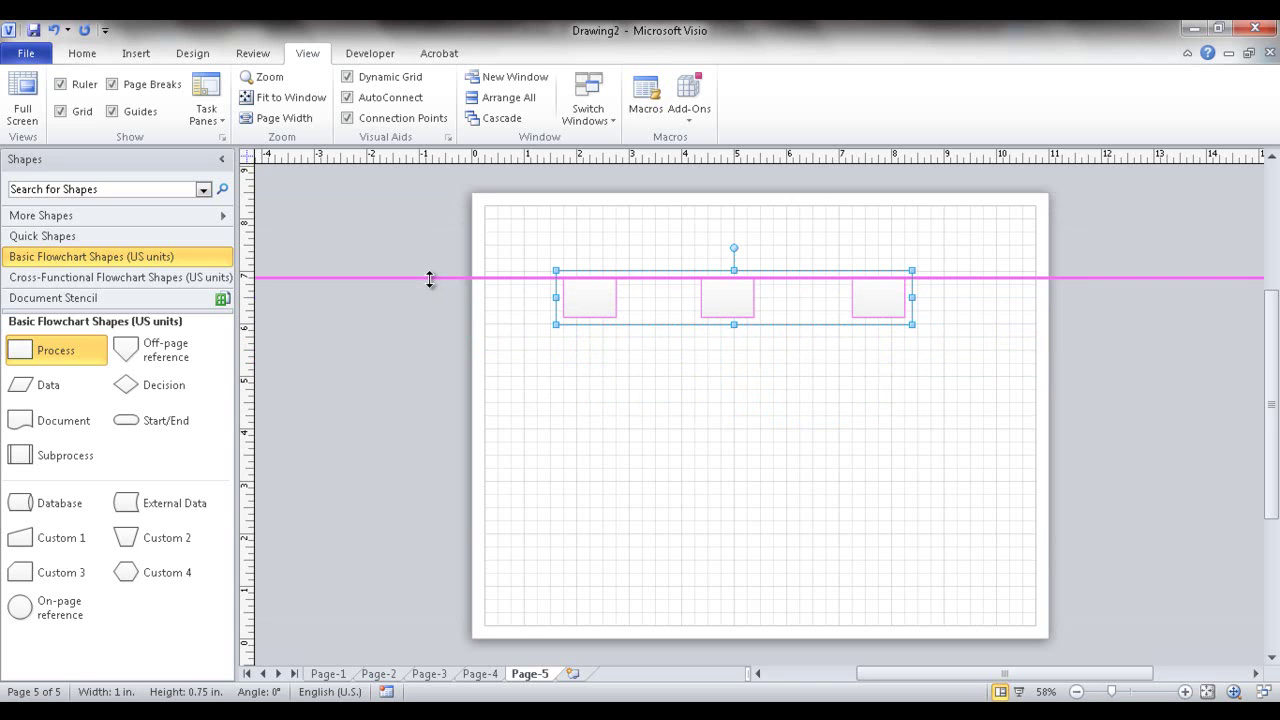
click(520, 290)
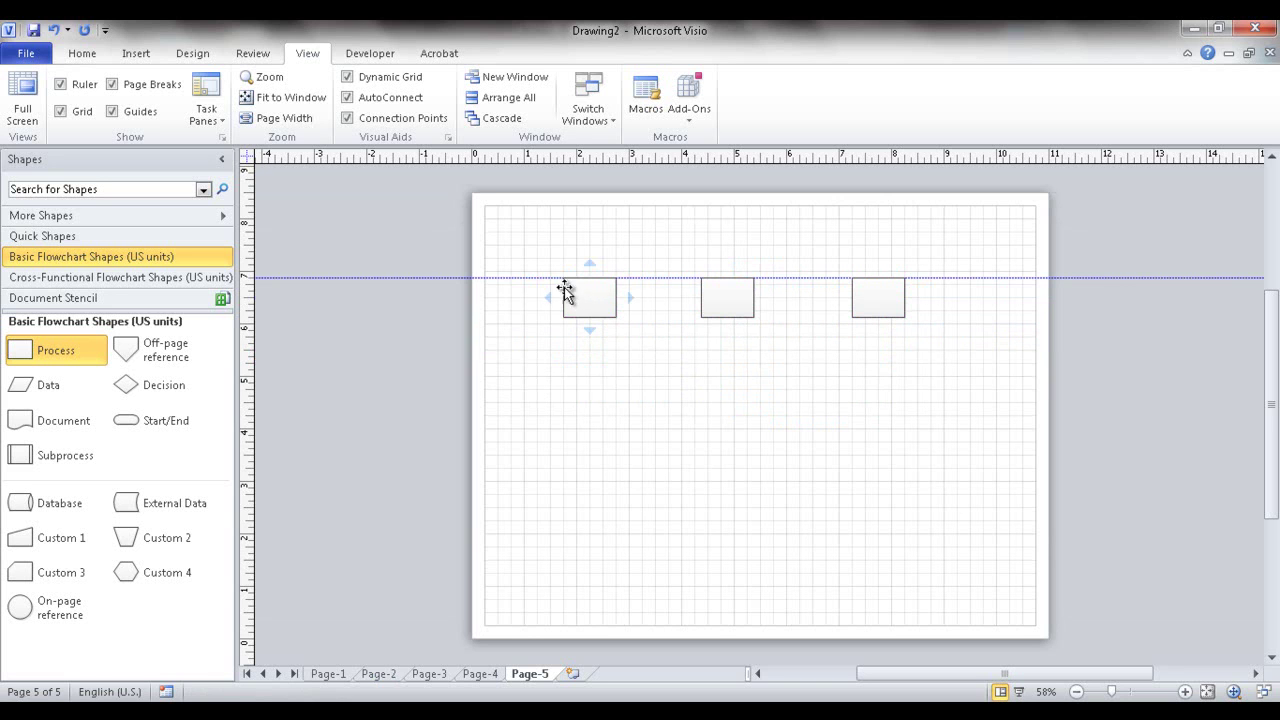
Move each of the three Process shapes up so that its vertical middle is glued to the guide
drag(590, 292, 589, 272)
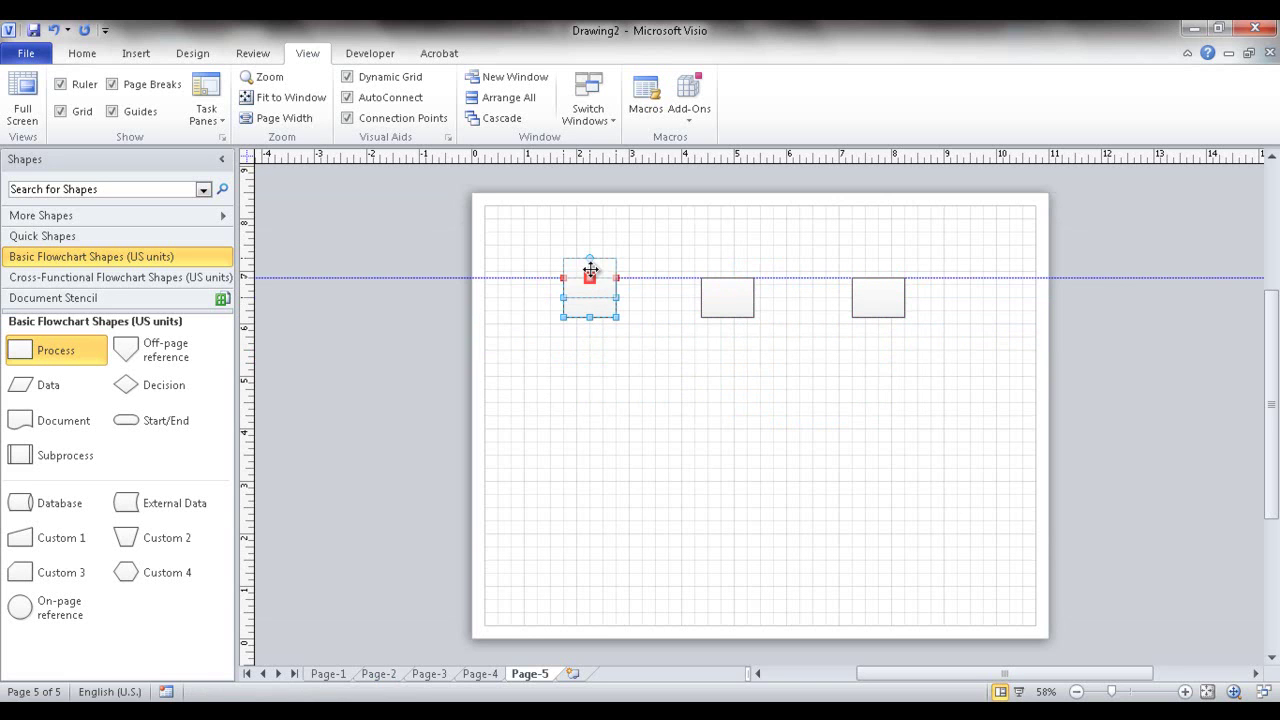
drag(734, 298, 731, 278)
drag(872, 298, 879, 279)
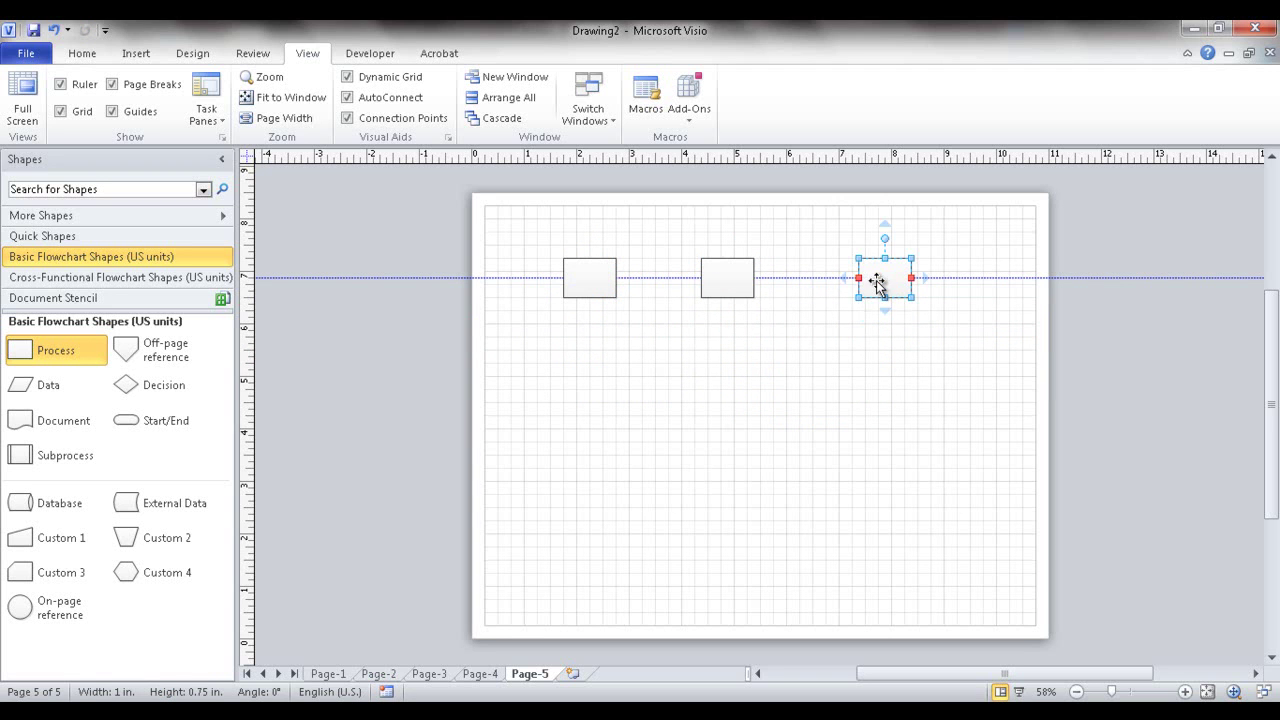
Move the guide with the center-glued Process shapes down and back up, and bring it to about 5.75 inches on the vertical ruler
drag(366, 277, 466, 423)
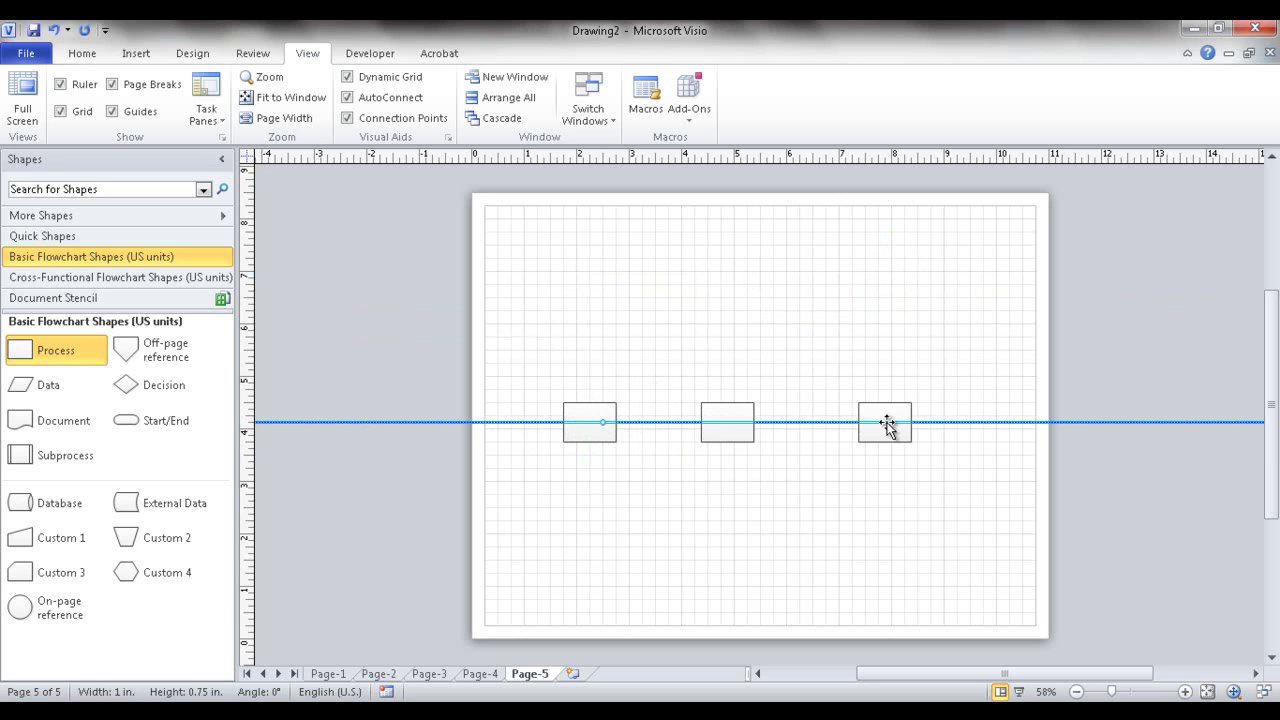
drag(439, 423, 446, 278)
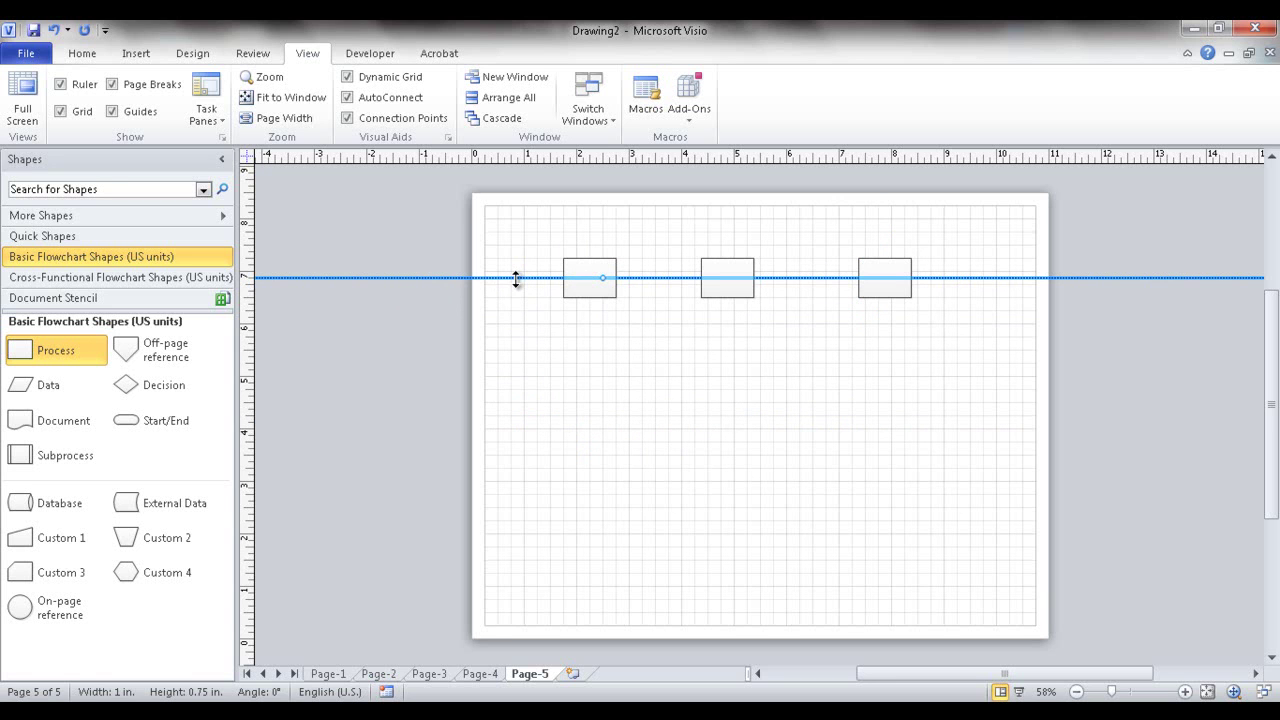
drag(445, 280, 447, 340)
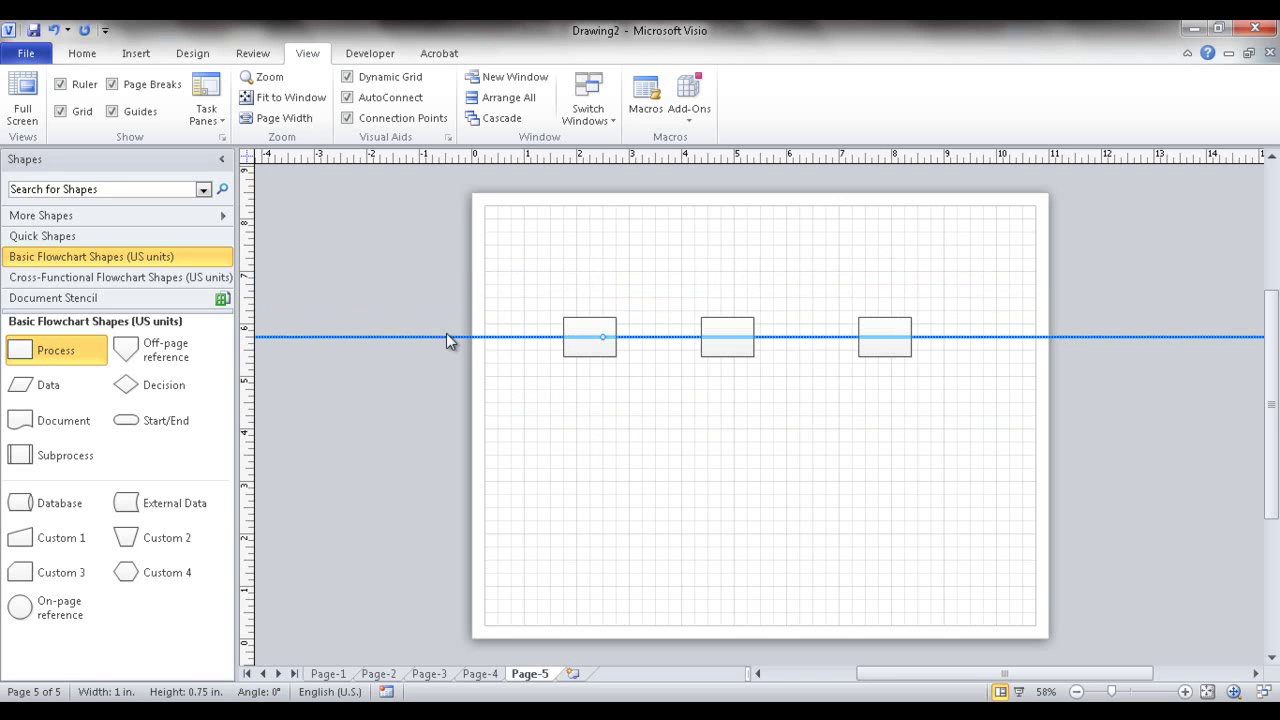